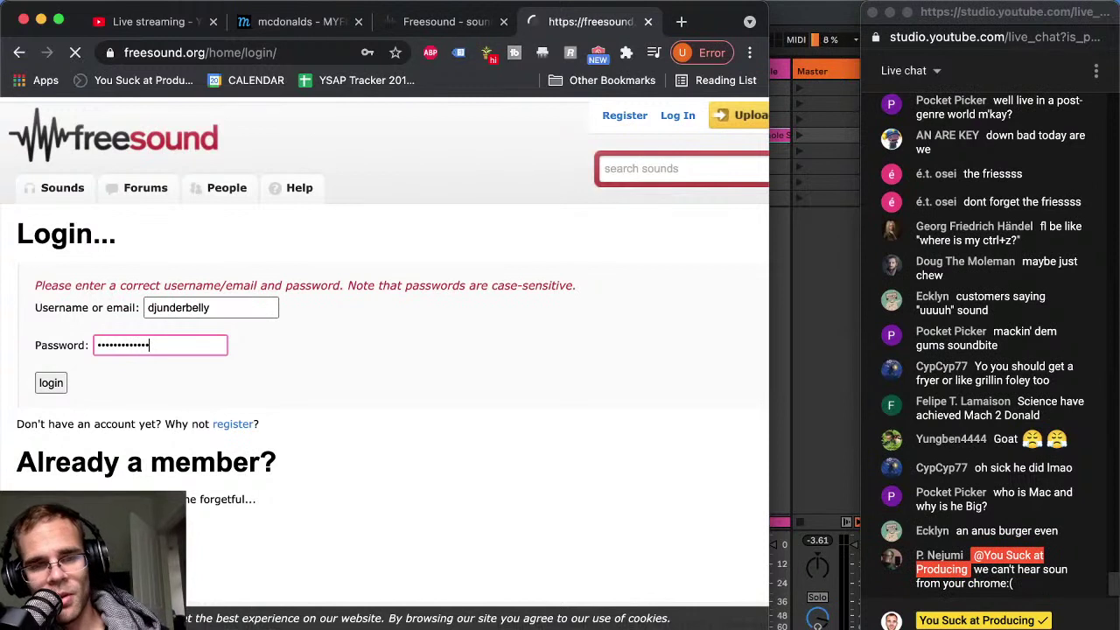
Try to log in to Freesound by entering the account password for the filled-in username
click(151, 343)
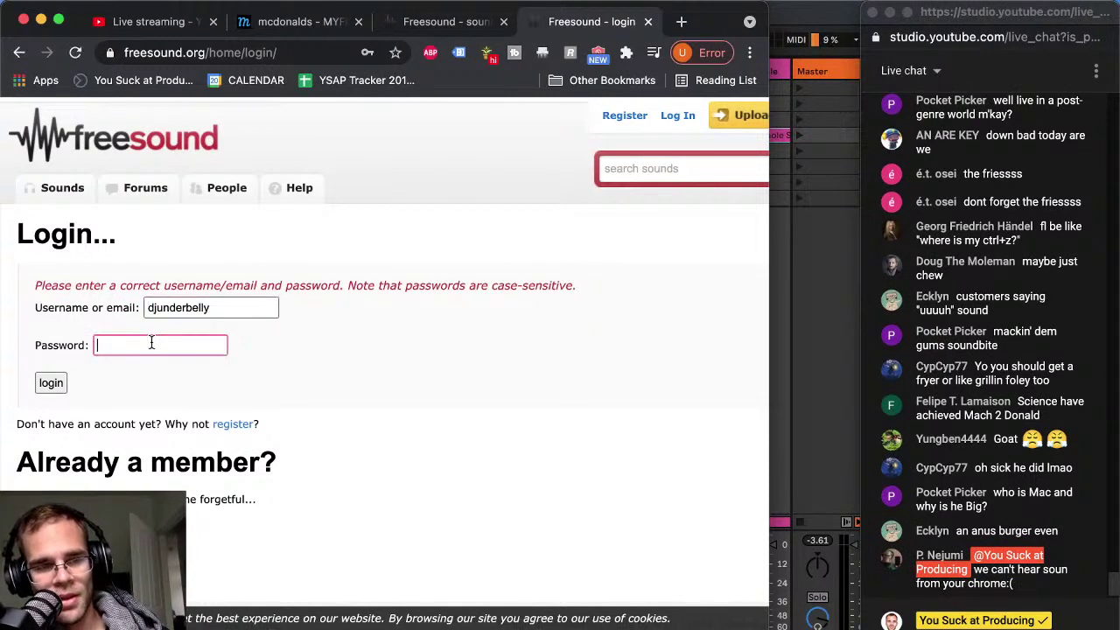
key(Return)
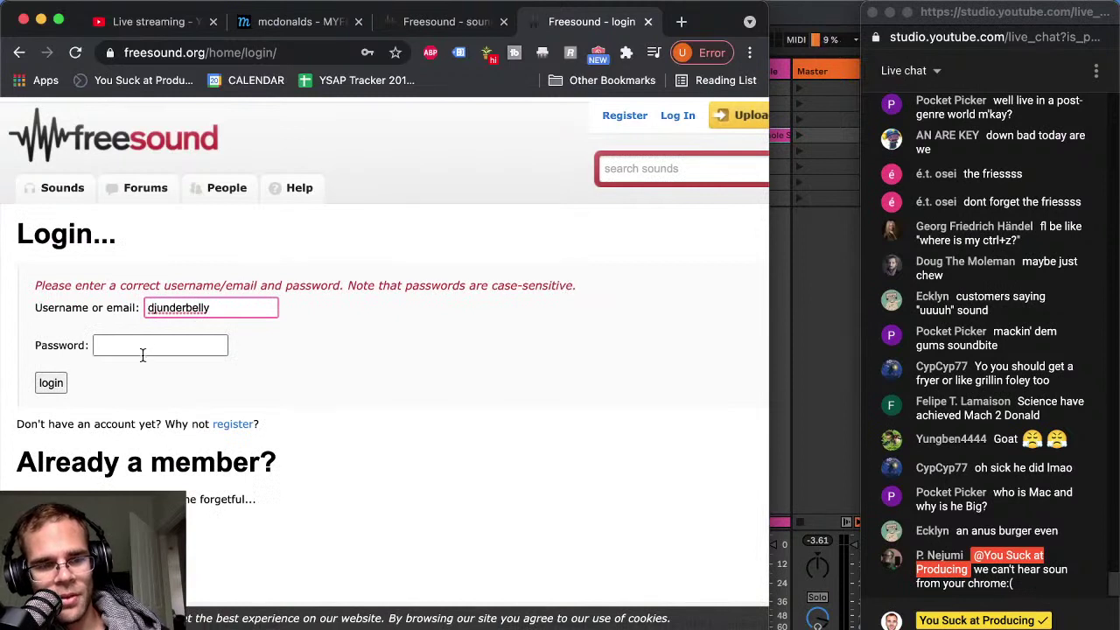
click(142, 354)
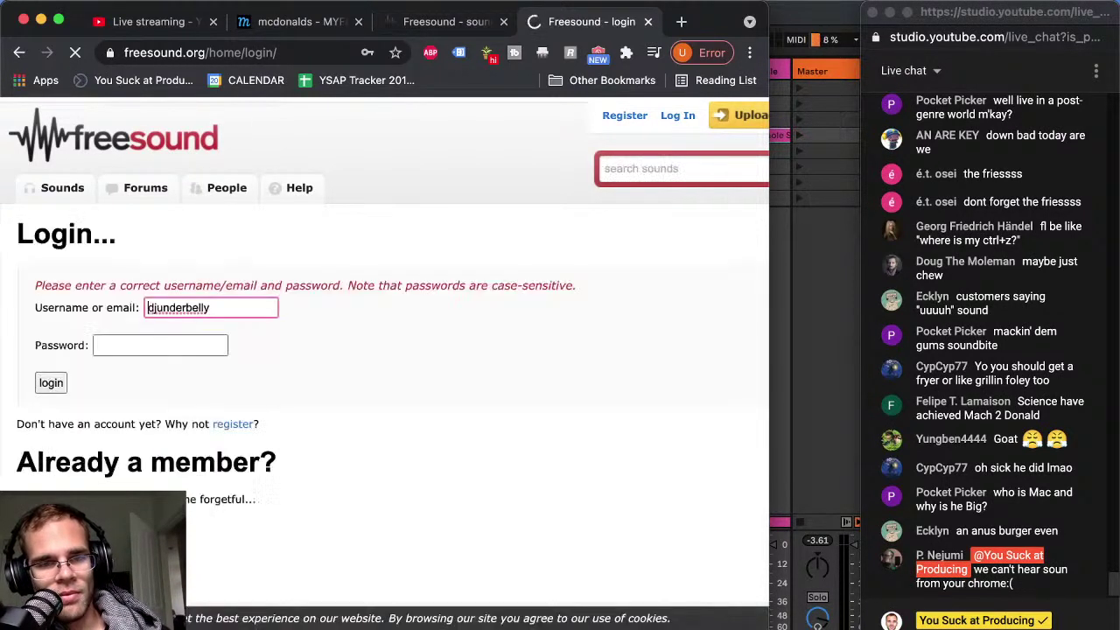
click(150, 349)
text(•••)
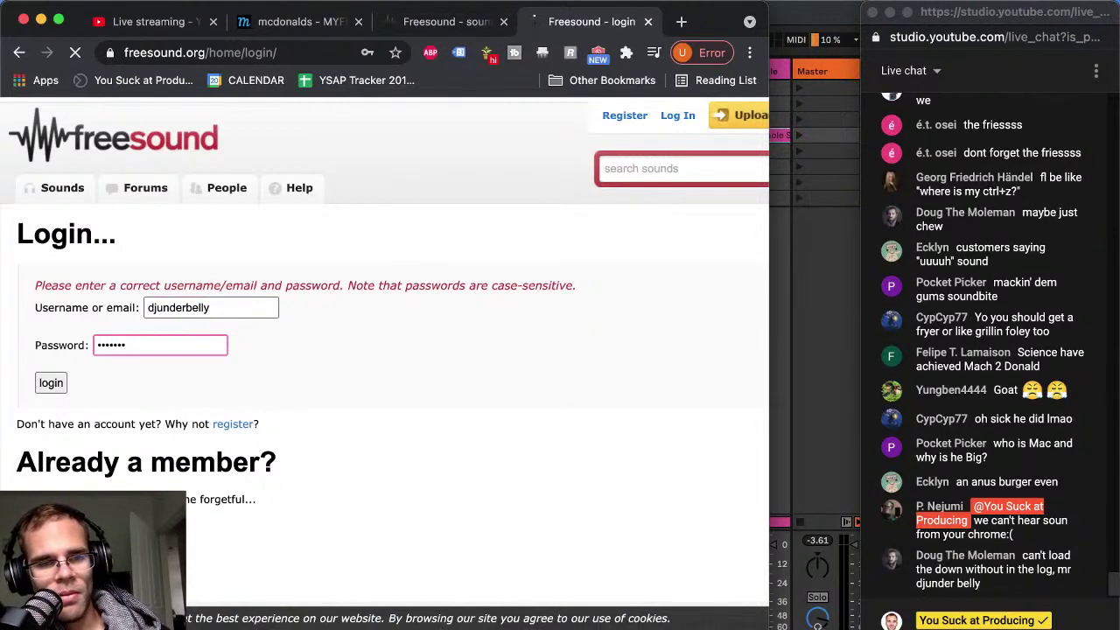
click(150, 349)
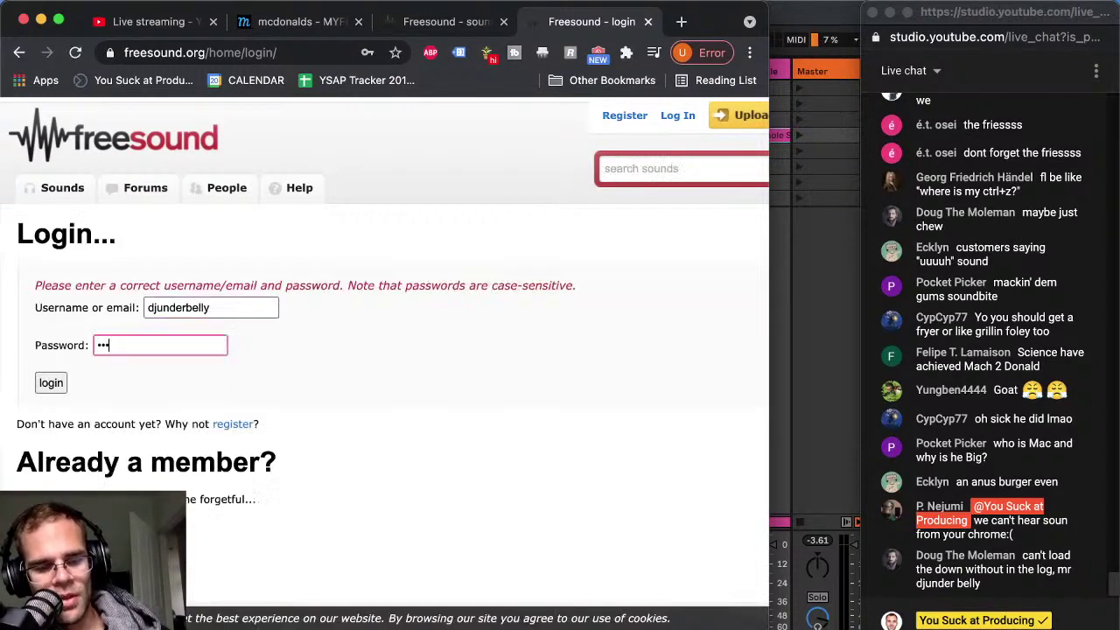
text(•••)
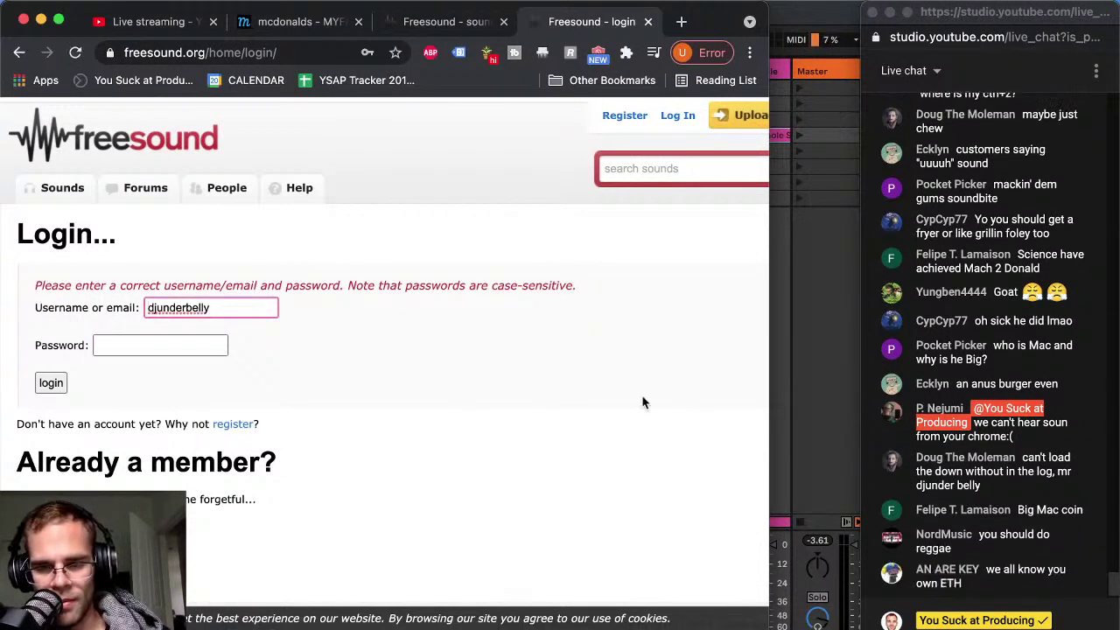
click(157, 346)
text(••••••)
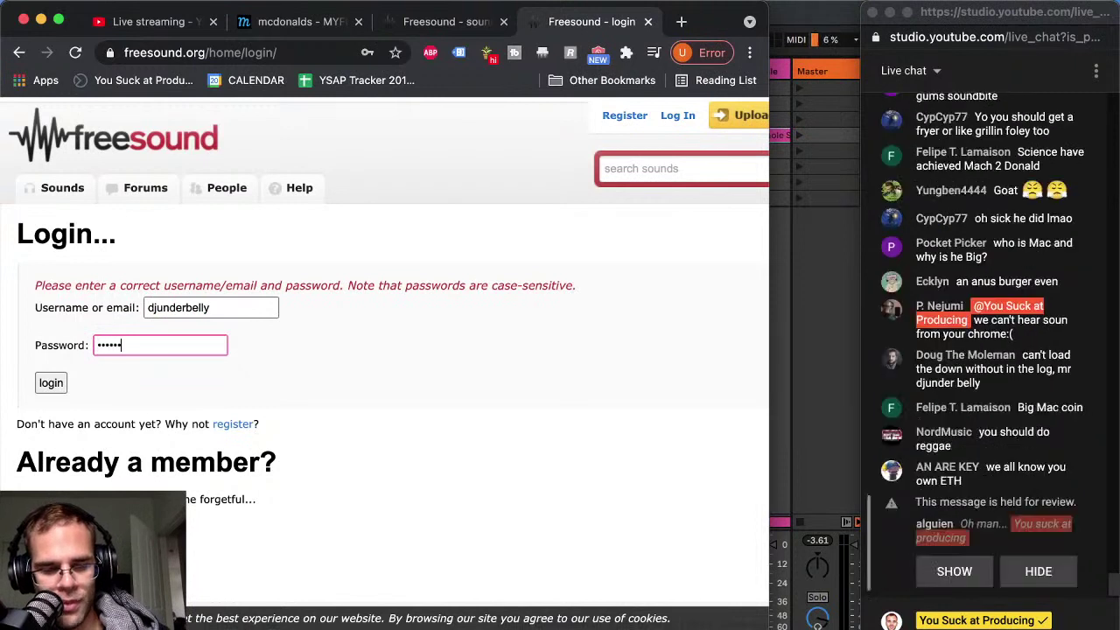
key(BackSpace)
key(BackSpace)
key(BackSpace)
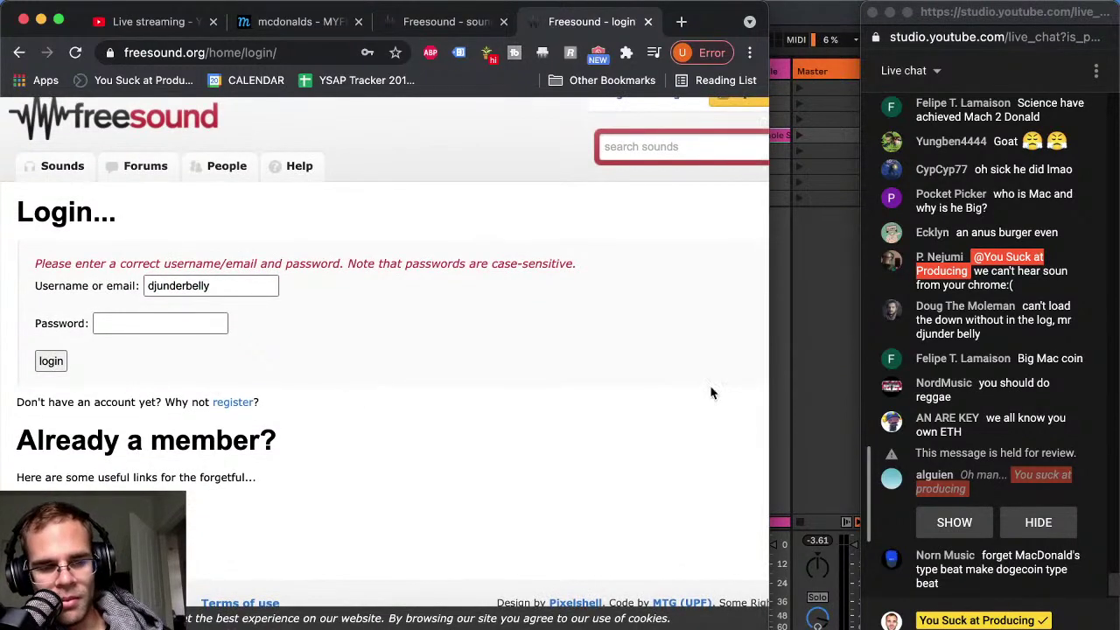
Switch to Ableton Live, select and solo the Bjork - Hidden track, and show its device chain
click(803, 387)
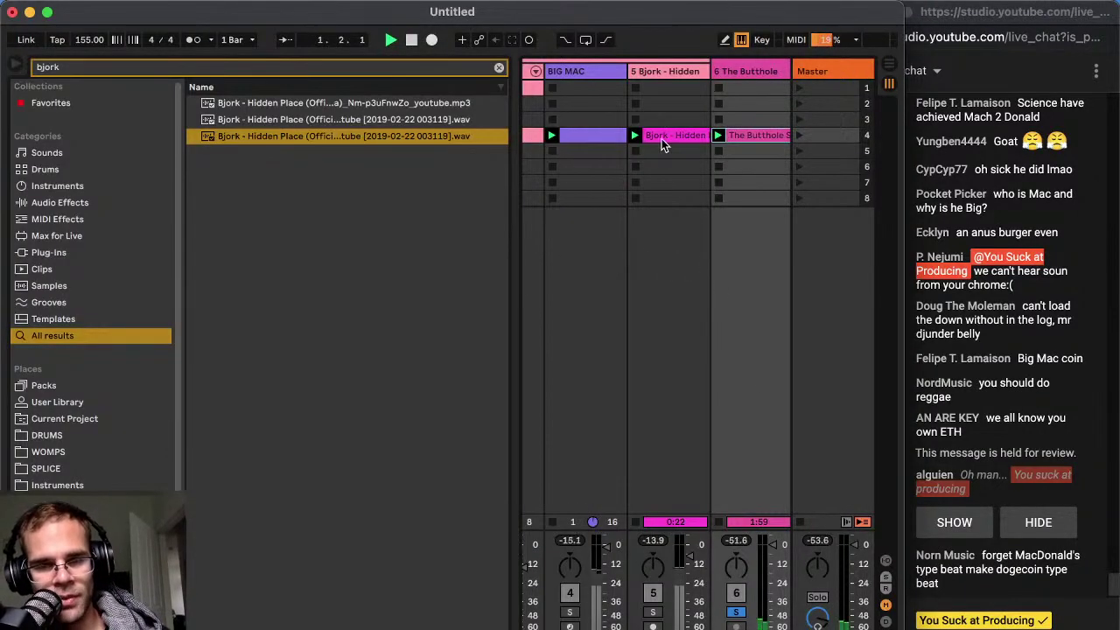
click(662, 138)
click(653, 611)
key(shift+Tab)
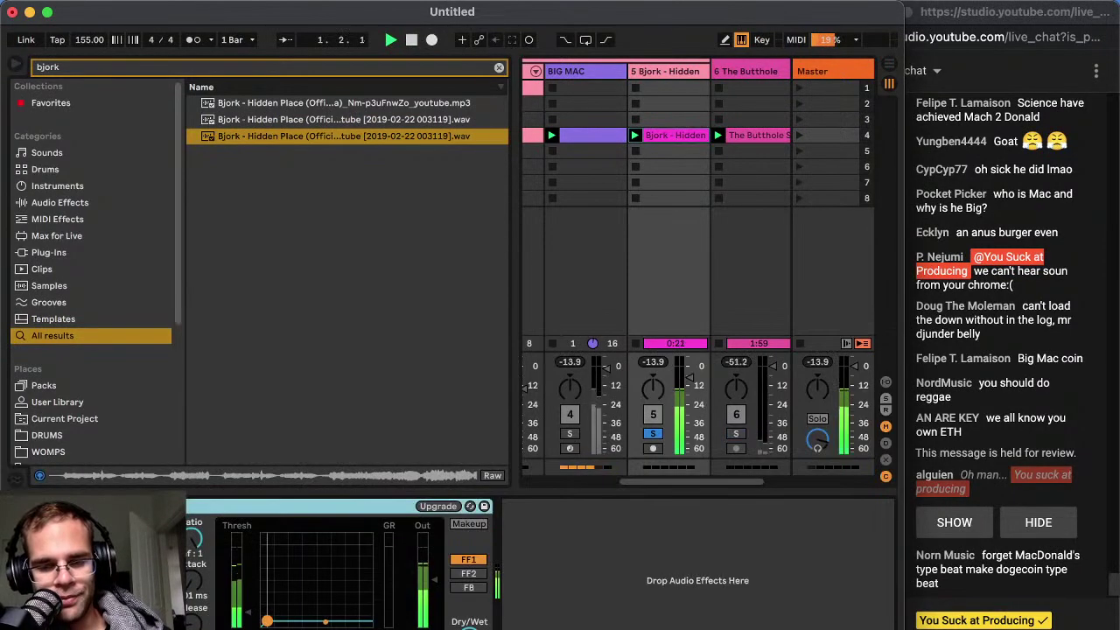
key(space)
Search the browser for "mauto", add MAutoPitch to the Bjork - Hidden track, and close the plug-in window
key(super+f)
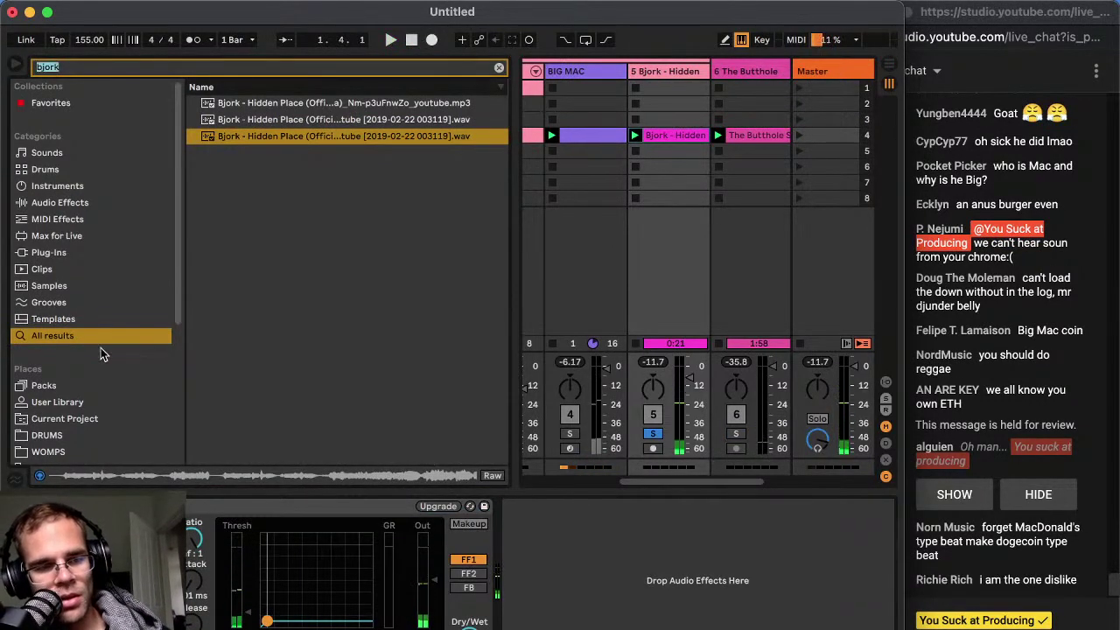
text(ma)
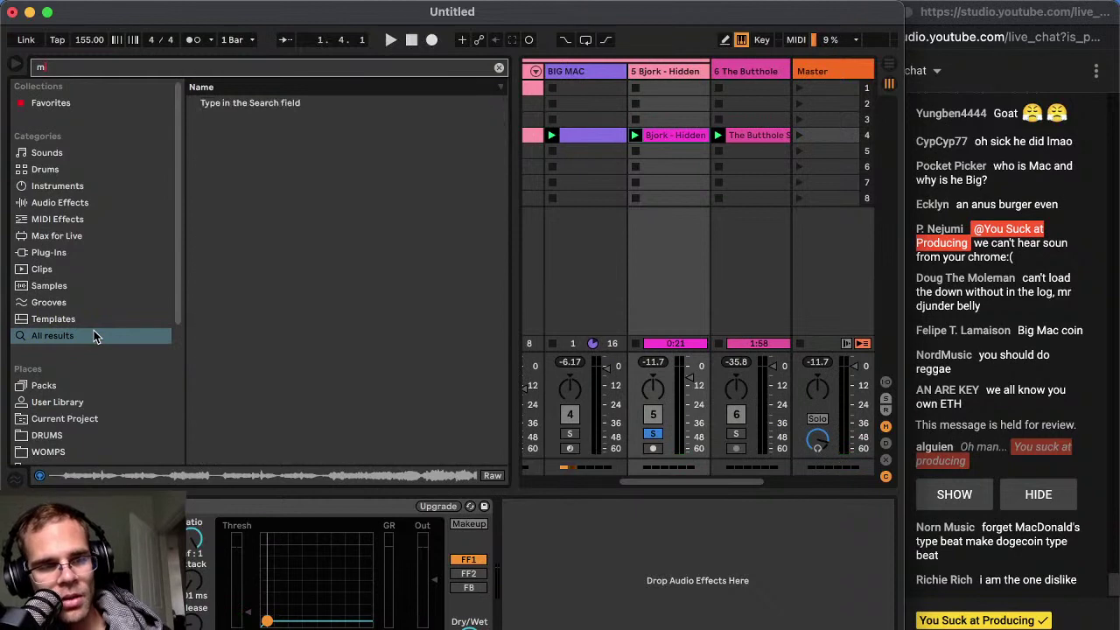
text(uto)
key(Down)
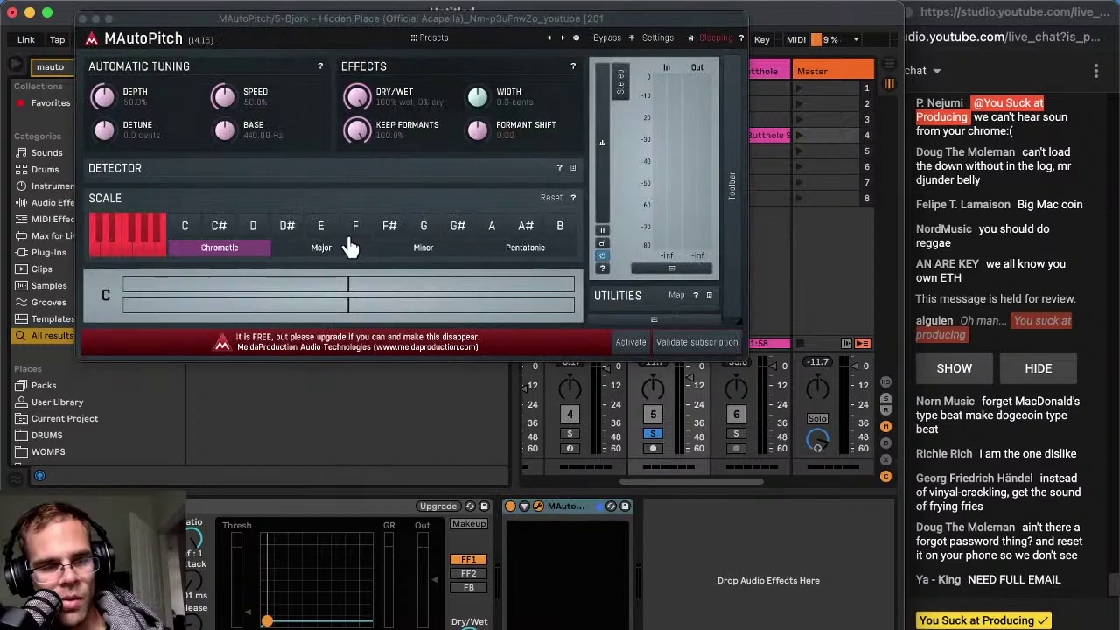
click(80, 18)
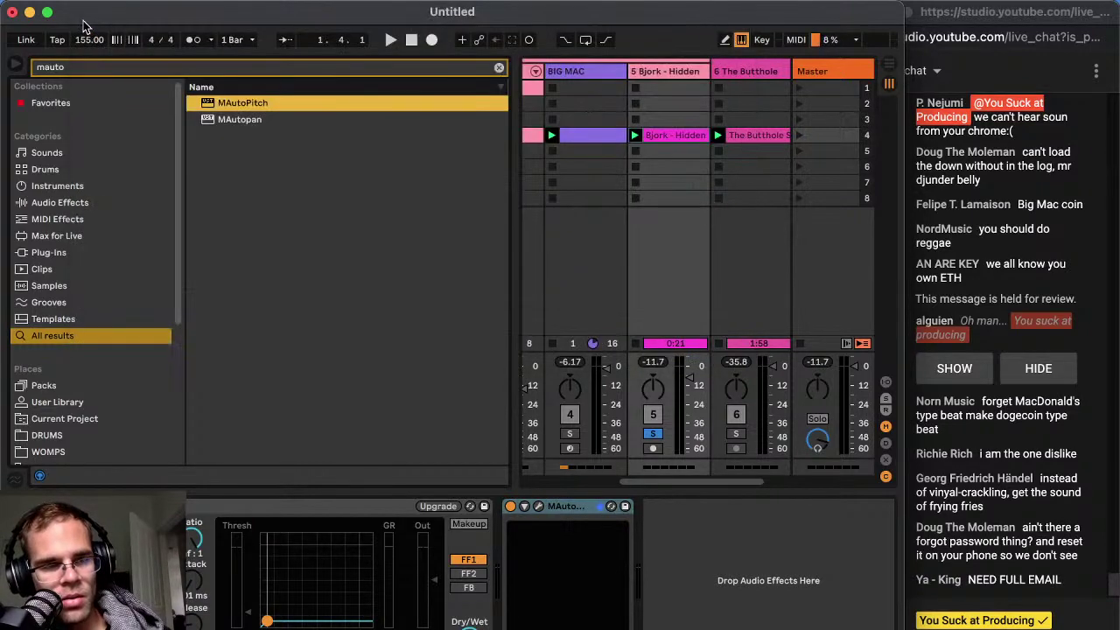
Hide the browser and open the ANUS track's drum clip in scene 4
click(19, 63)
click(302, 137)
double_click(265, 135)
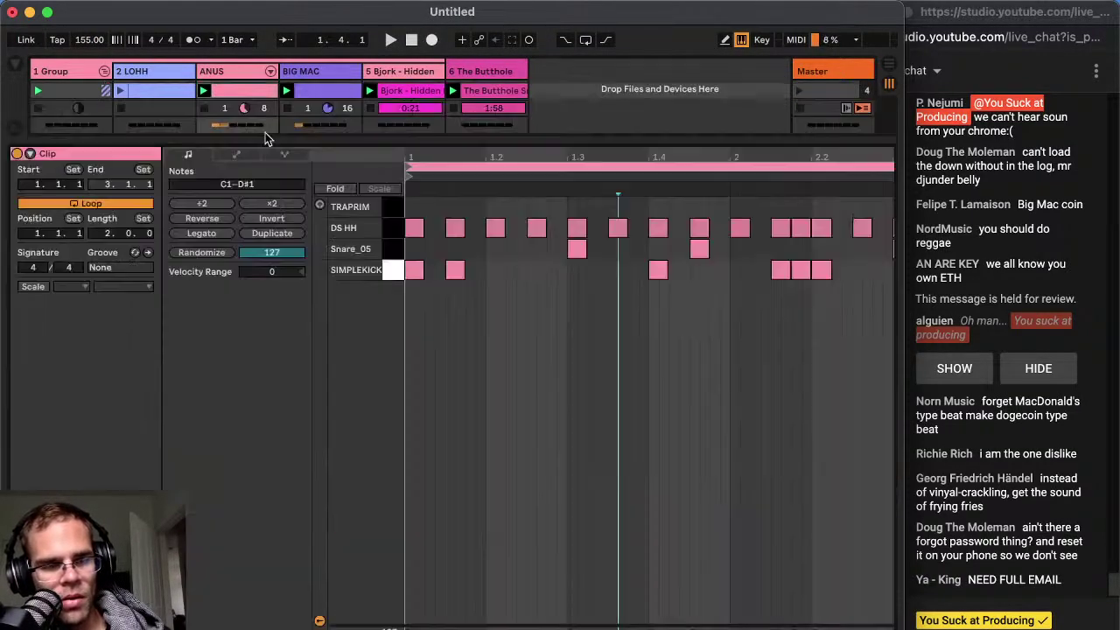
Play the set with the BIG MAC track soloed and examine the notes in its scene 4 clip
key(space)
click(317, 92)
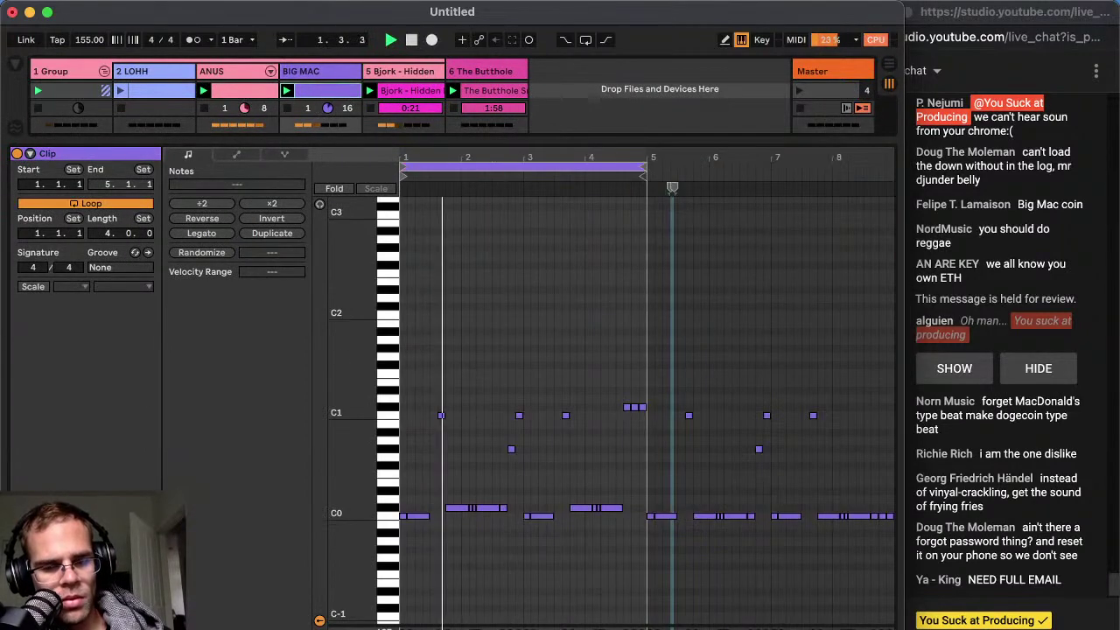
key(shift+Tab)
key(space)
double_click(316, 126)
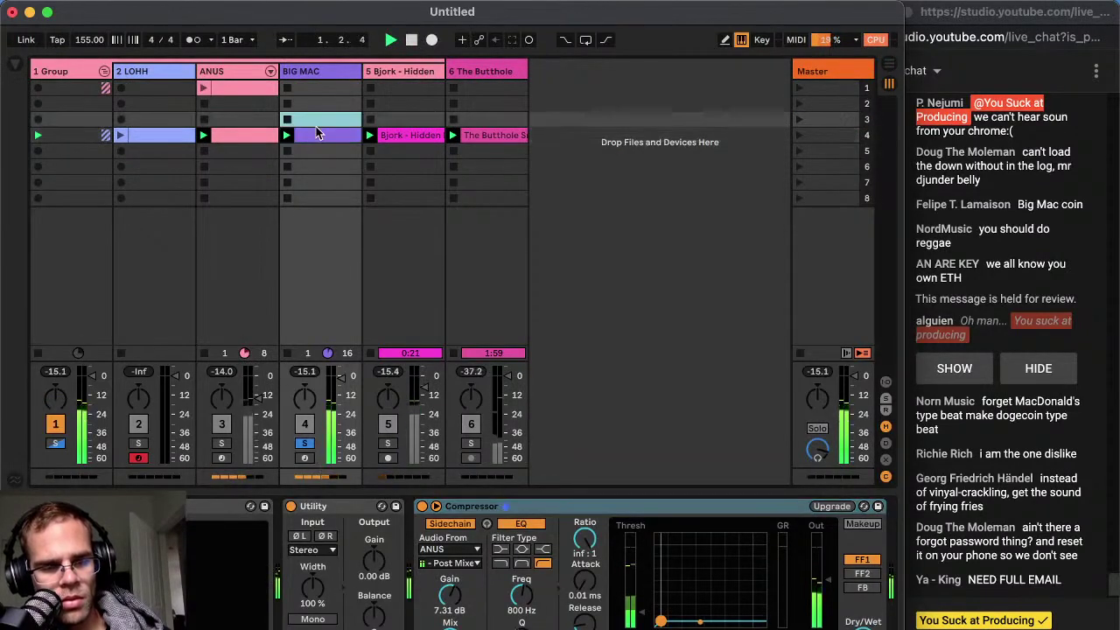
scroll(313, 93, up, 4)
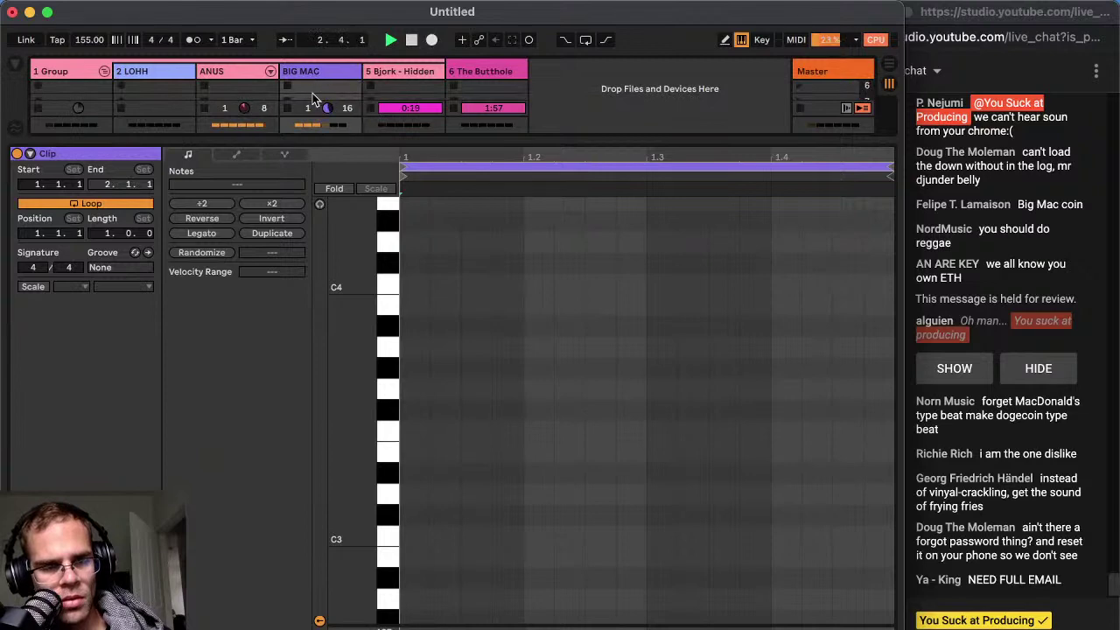
click(313, 94)
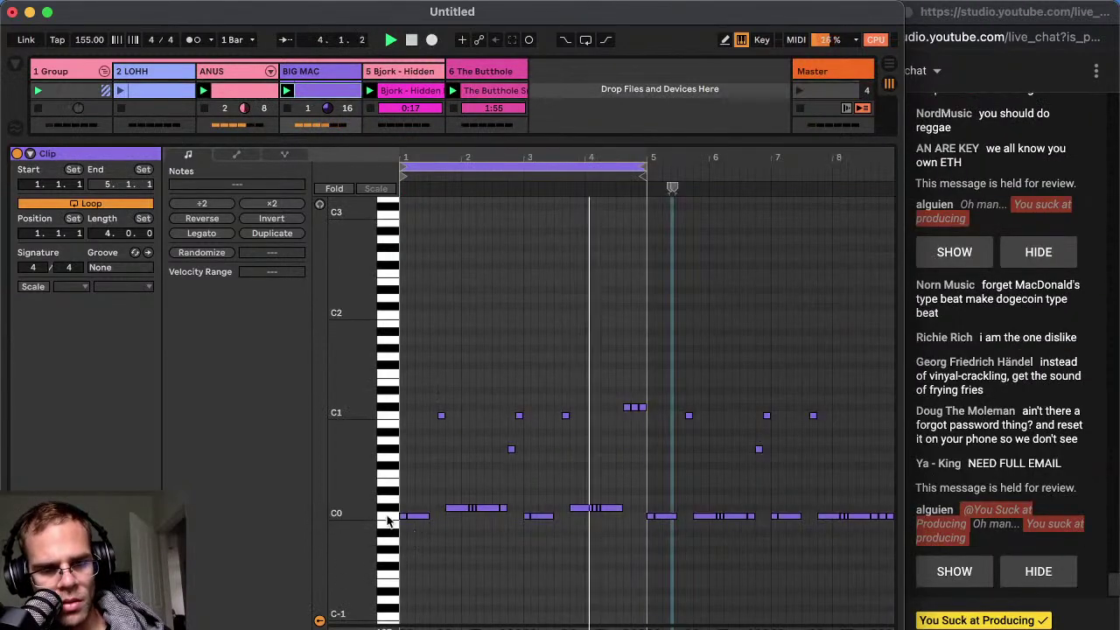
key(space)
Solo the Bjork - Hidden track again and open its MAutoPitch plug-in window
double_click(353, 75)
click(415, 138)
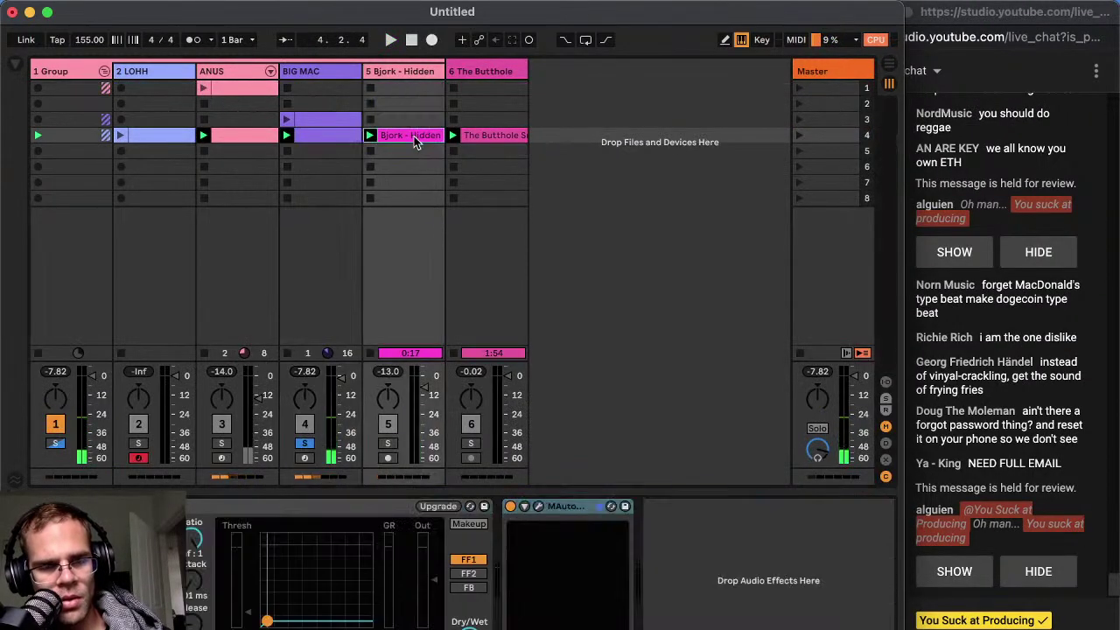
click(387, 443)
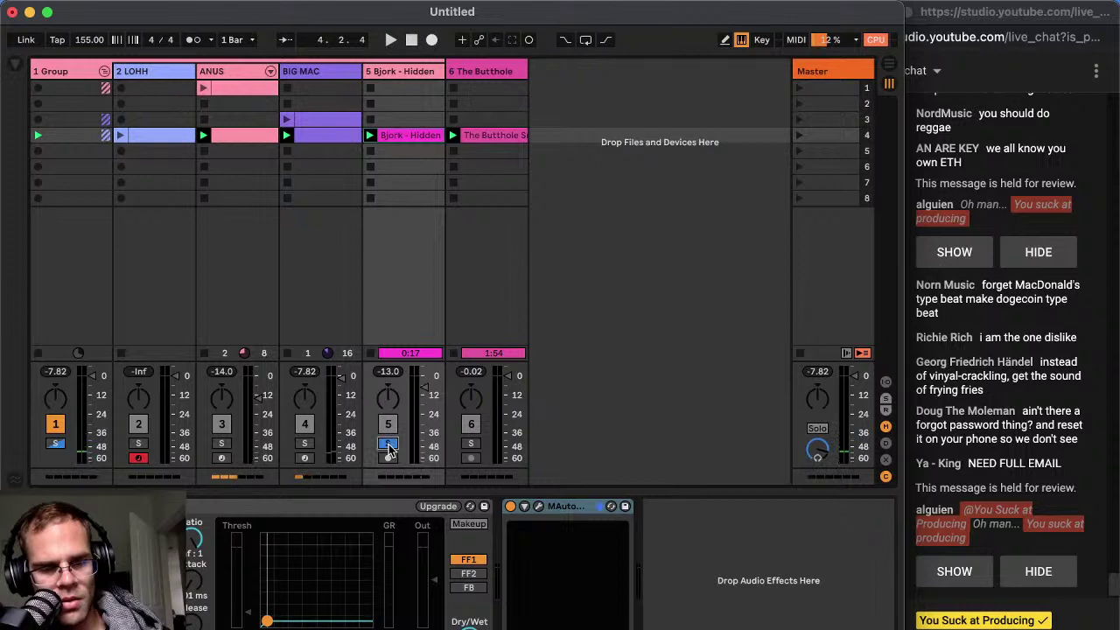
click(538, 507)
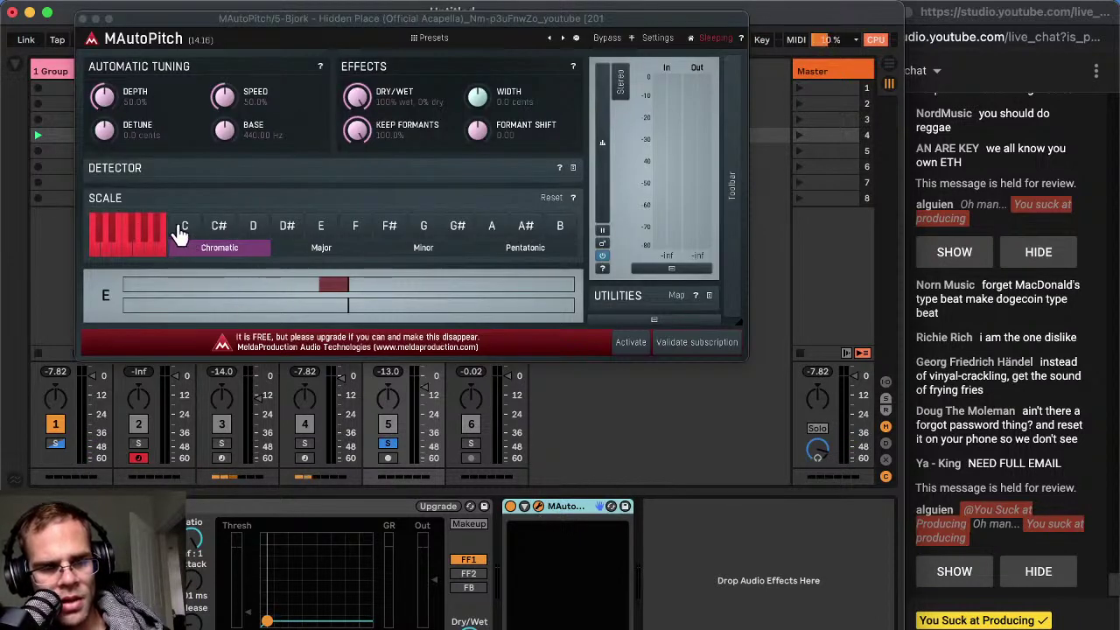
Set the MAutoPitch Depth to 98.8% and move the plug-in ahead of the Compressor in the device chain
click(180, 232)
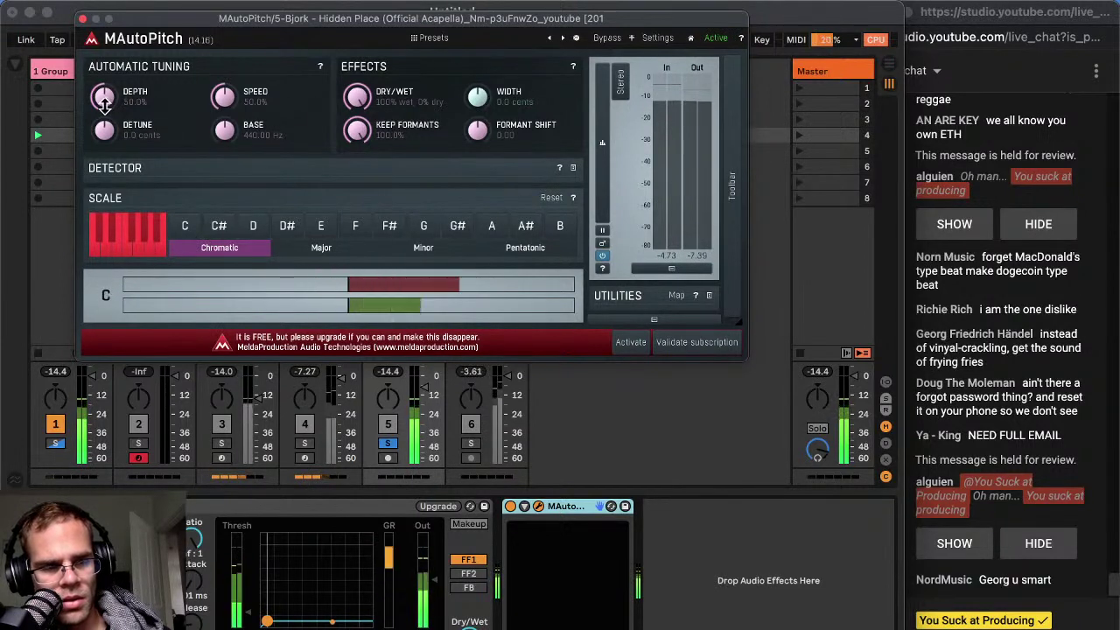
drag(104, 98, 144, 3)
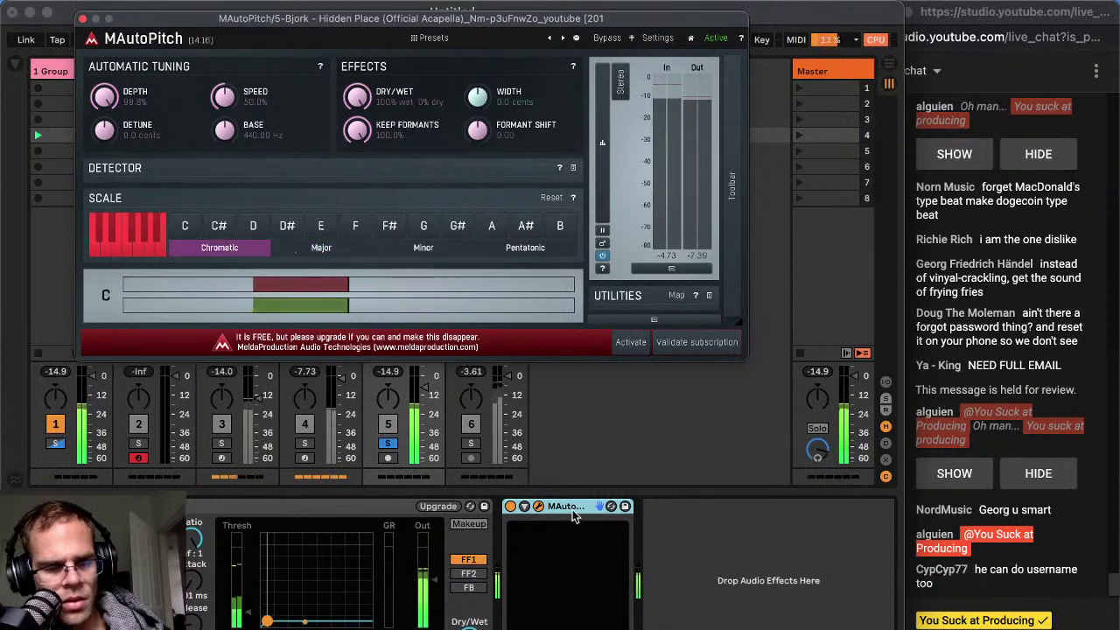
drag(573, 510, 87, 570)
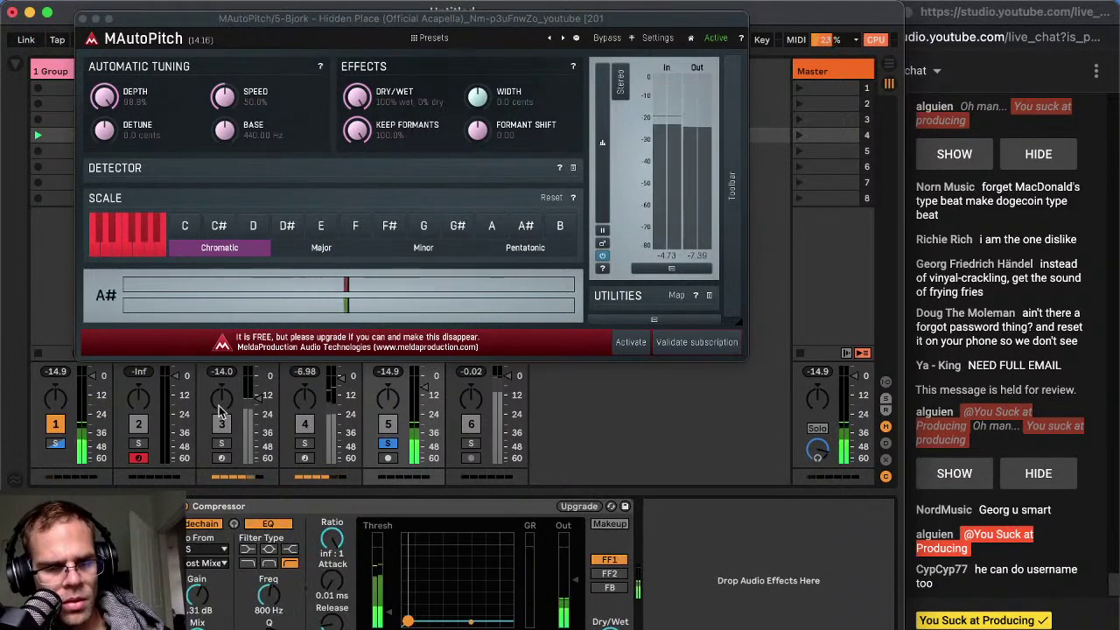
Try out MAutoPitch's Formant Shift and return it to 0, with Depth at 100% and Keep Formants at 93.6%
drag(484, 129, 515, 5)
drag(489, 122, 490, 227)
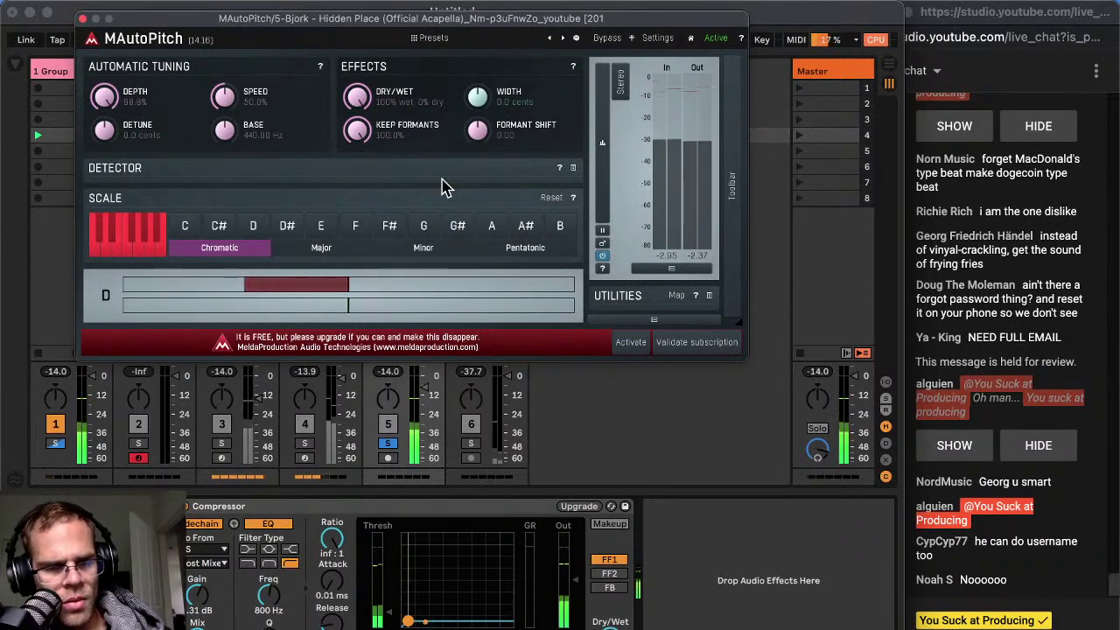
drag(357, 98, 357, 495)
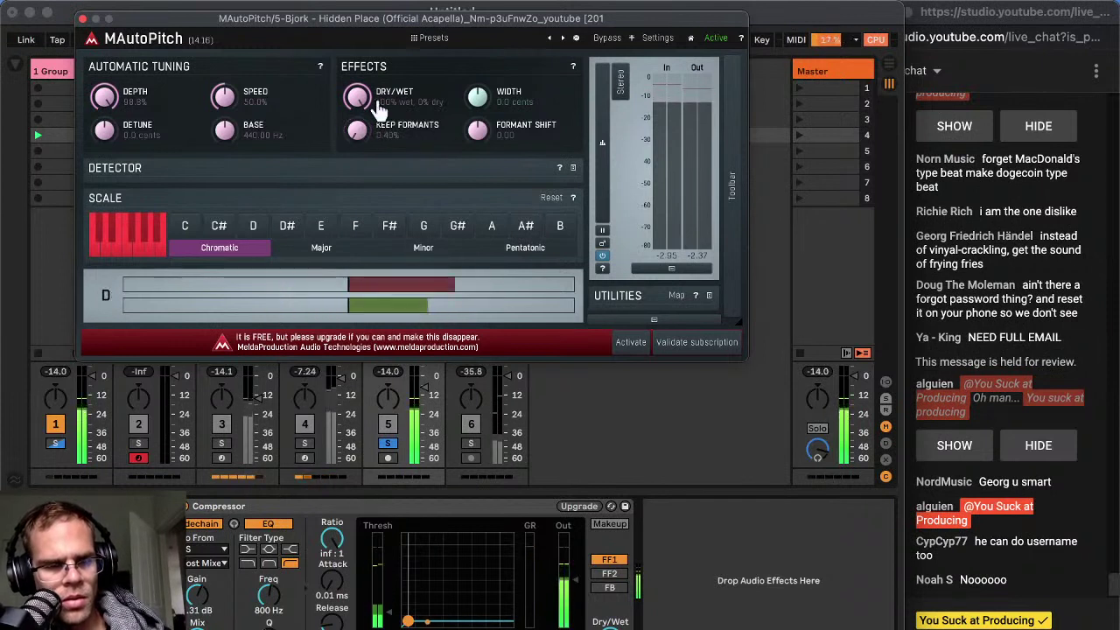
drag(359, 132, 445, 6)
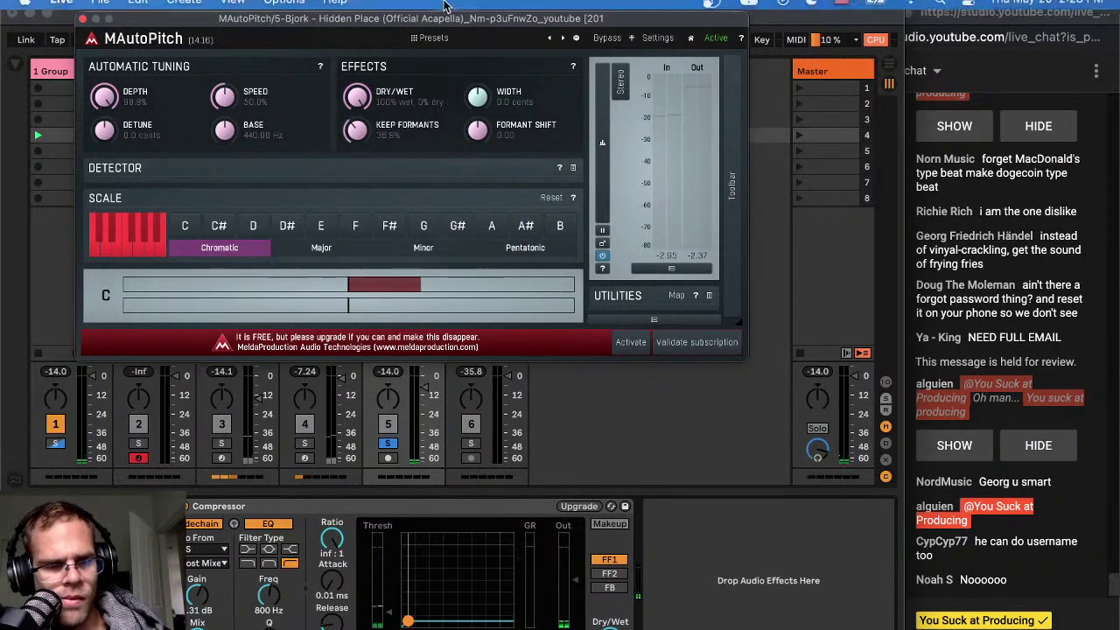
drag(352, 131, 387, 4)
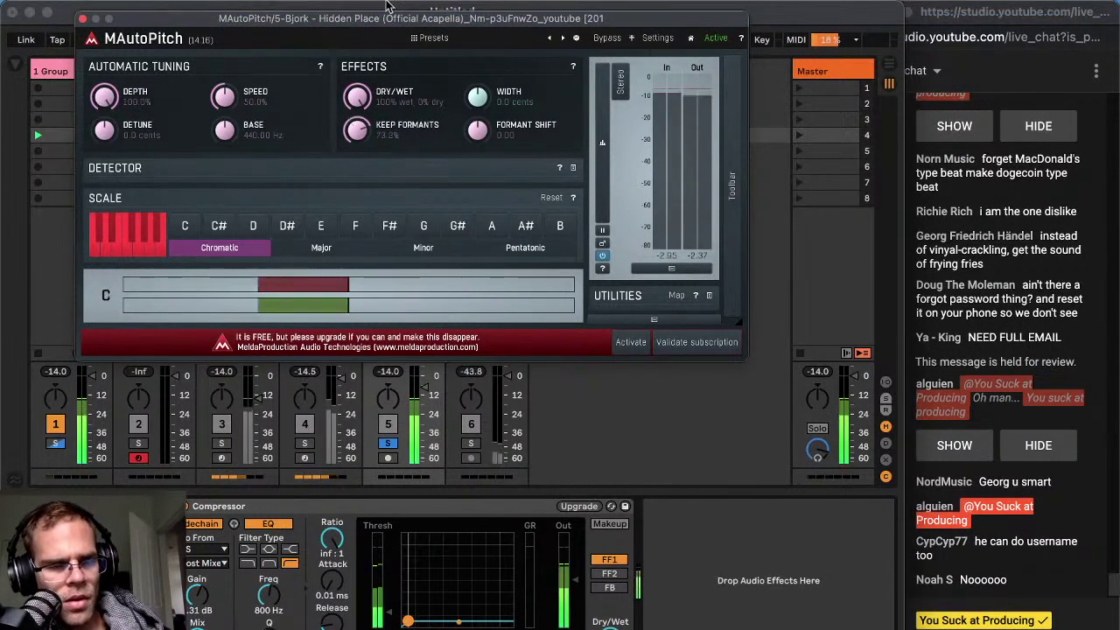
Set the MAutoPitch scale to Major and audition the vocal with C# and C as the root
click(323, 250)
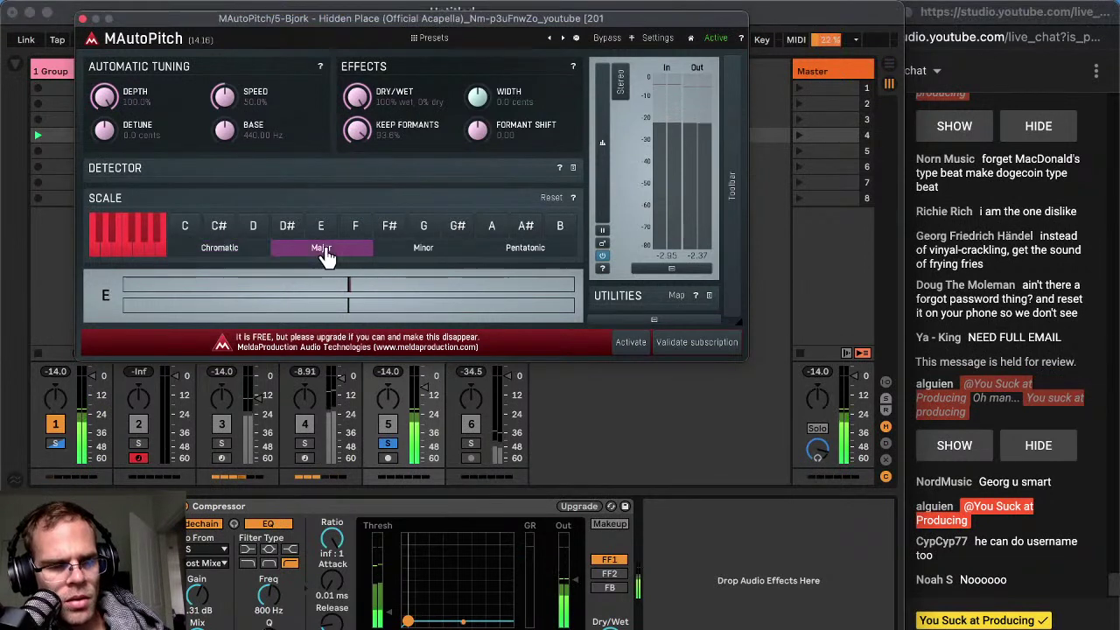
click(222, 229)
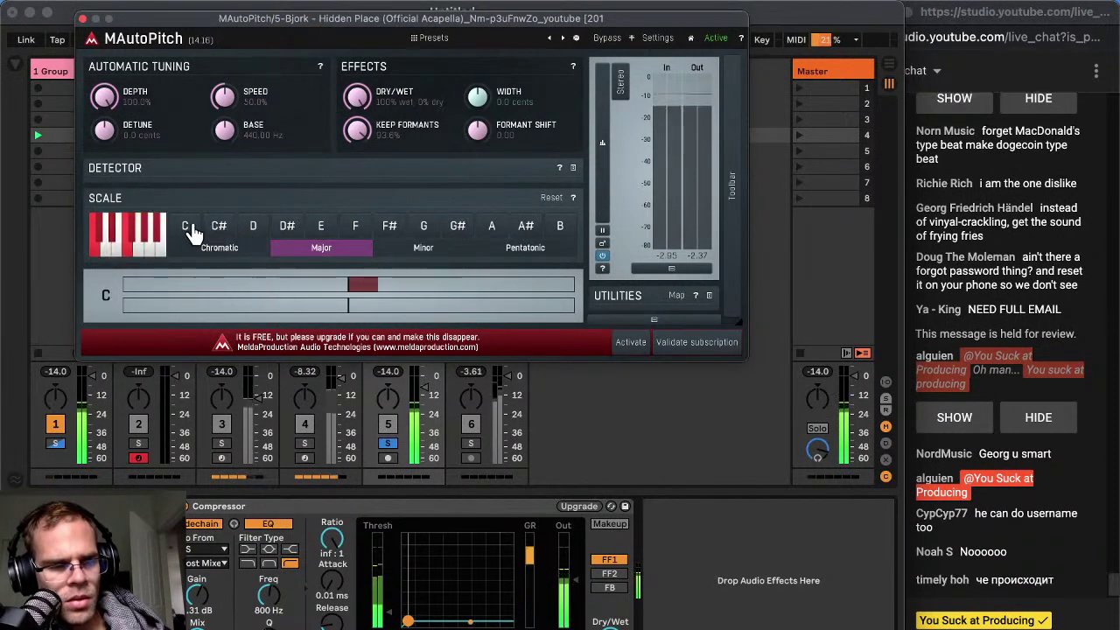
click(189, 231)
click(219, 229)
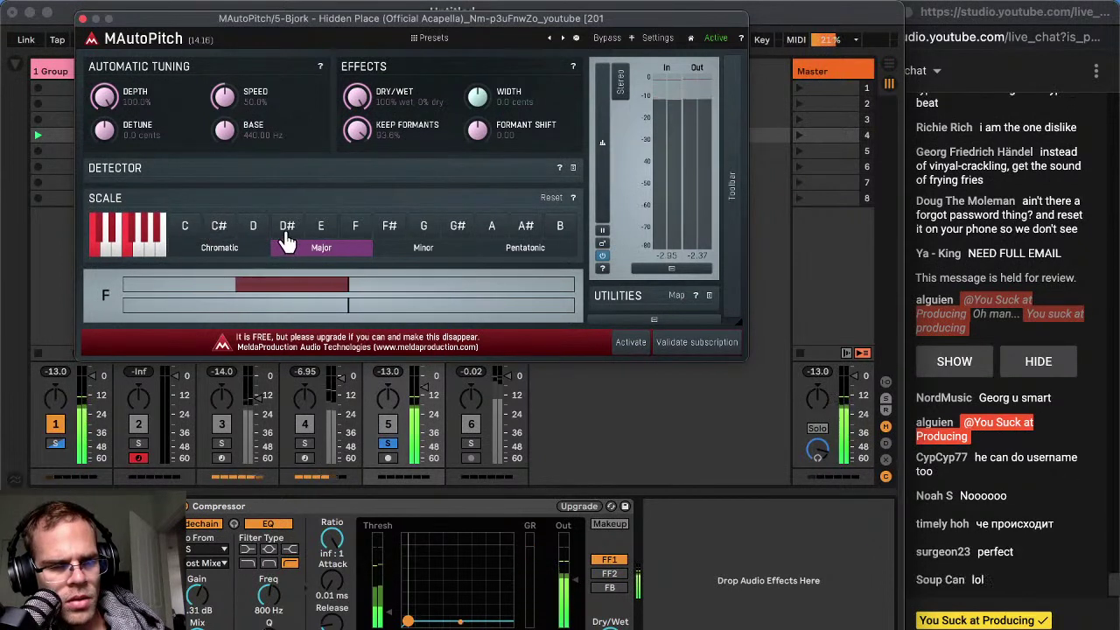
click(185, 229)
key(space)
Audition the vocal with F# and C as the MAutoPitch root and switch the scale to Minor
click(391, 235)
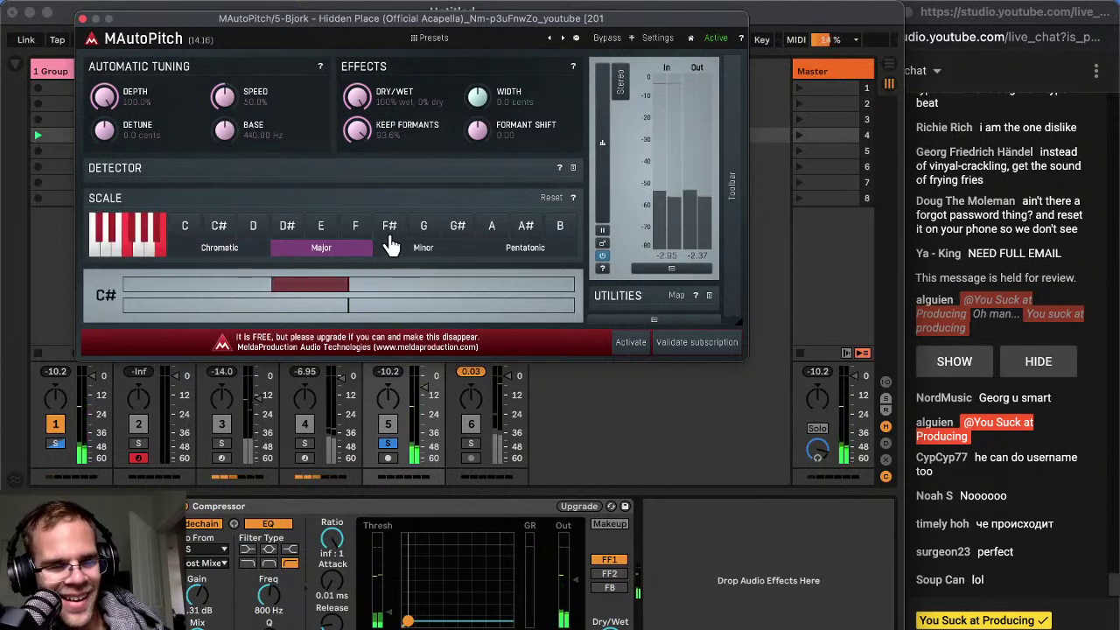
click(186, 227)
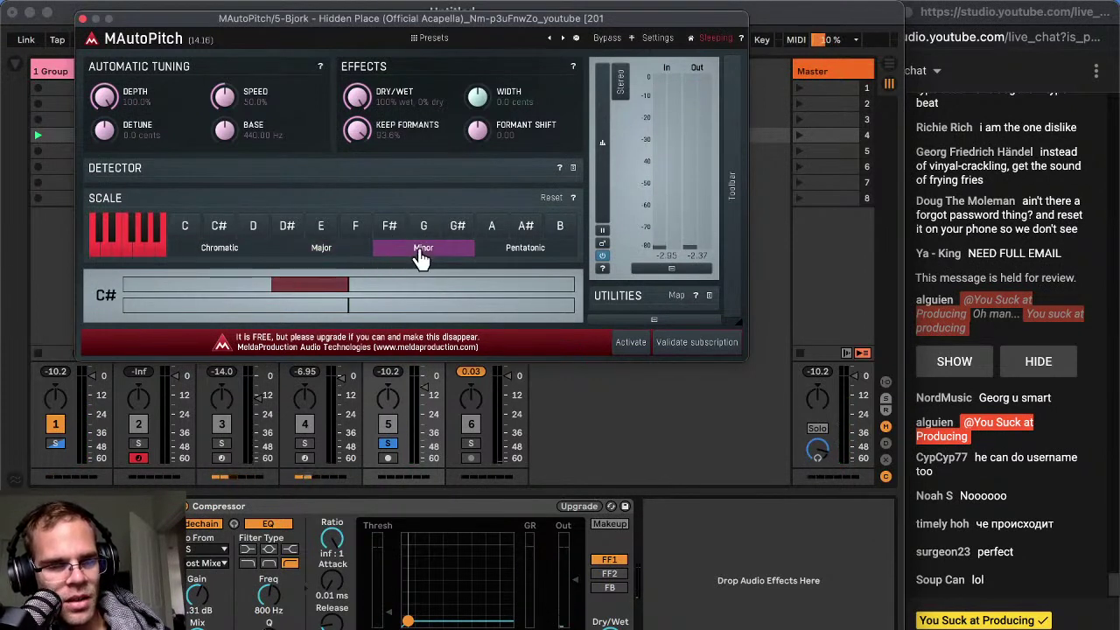
Toggle individual notes on the MAutoPitch scale keyboard while auditioning the vocal, and close the plug-in window
click(149, 251)
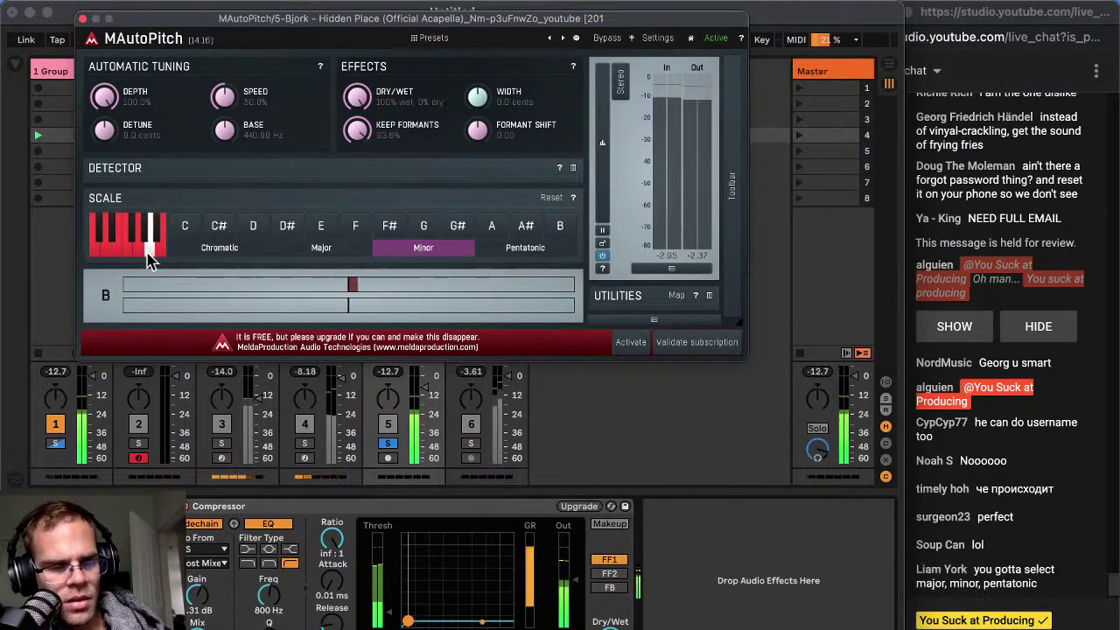
click(131, 251)
click(106, 250)
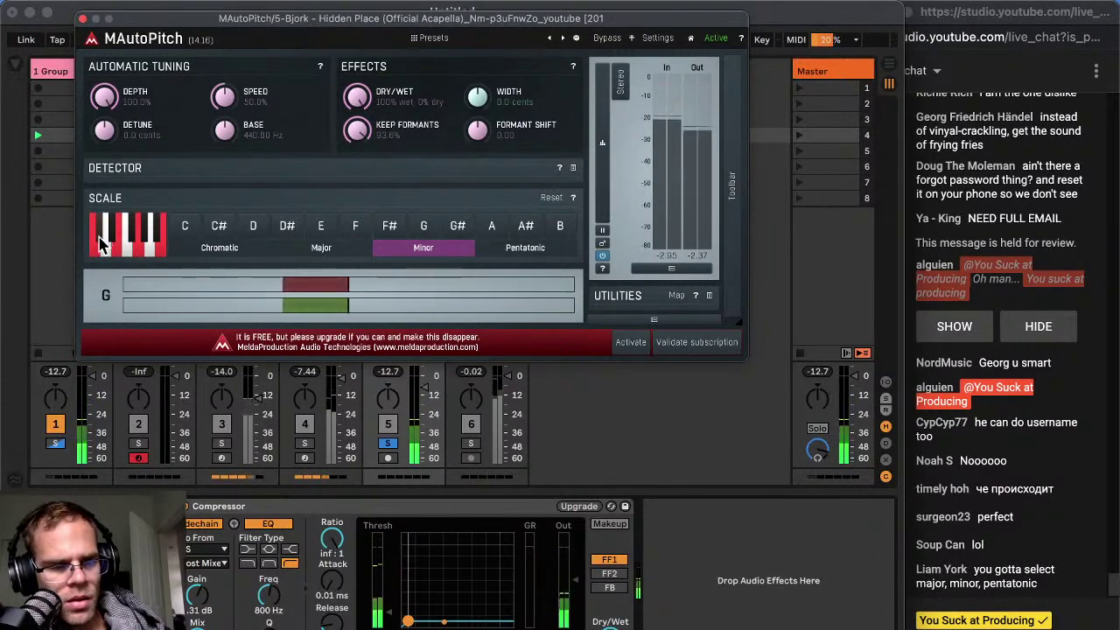
click(103, 247)
click(103, 246)
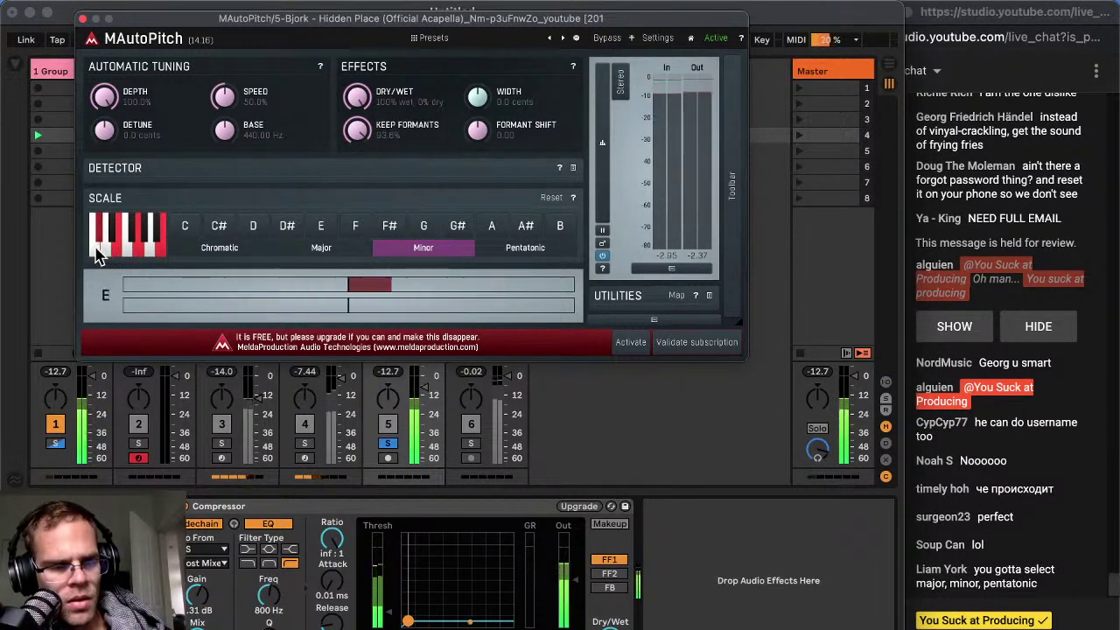
click(98, 242)
click(98, 247)
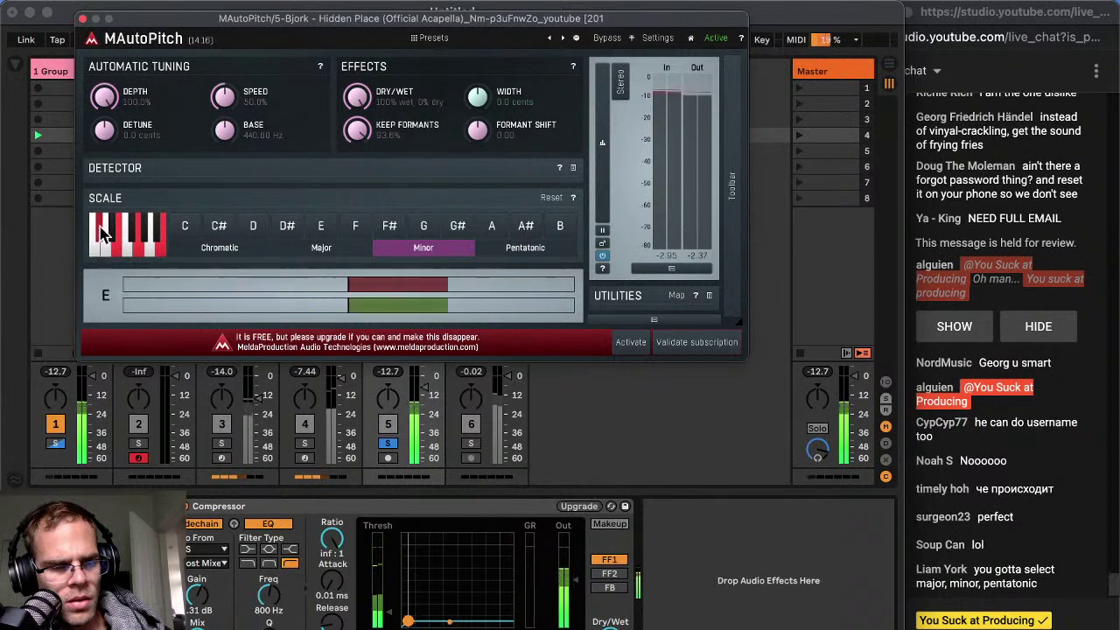
click(101, 228)
click(107, 246)
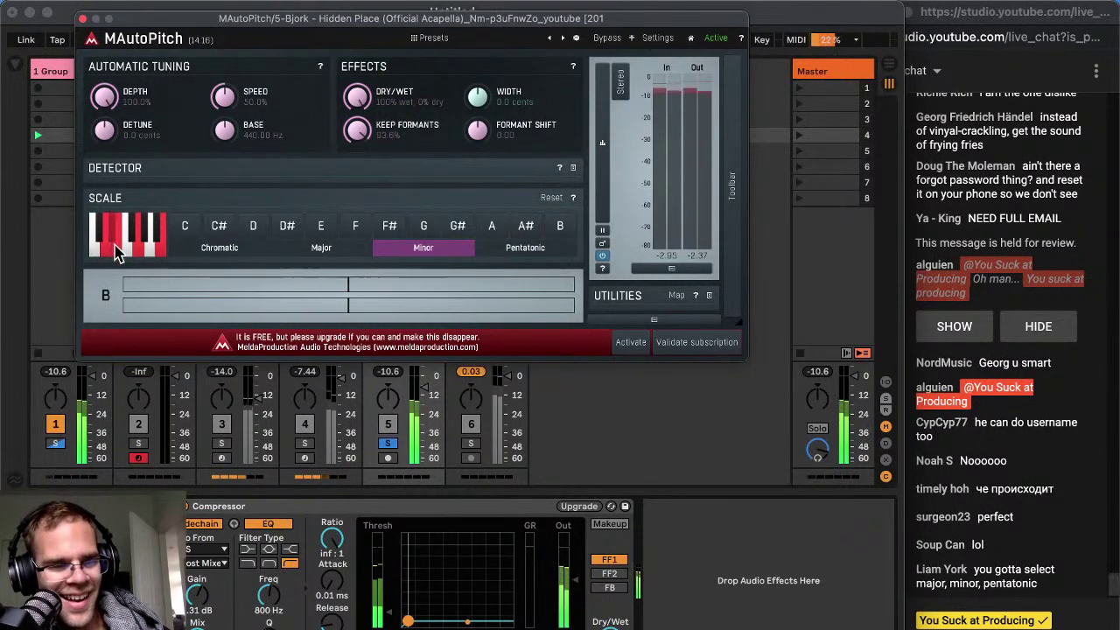
click(102, 234)
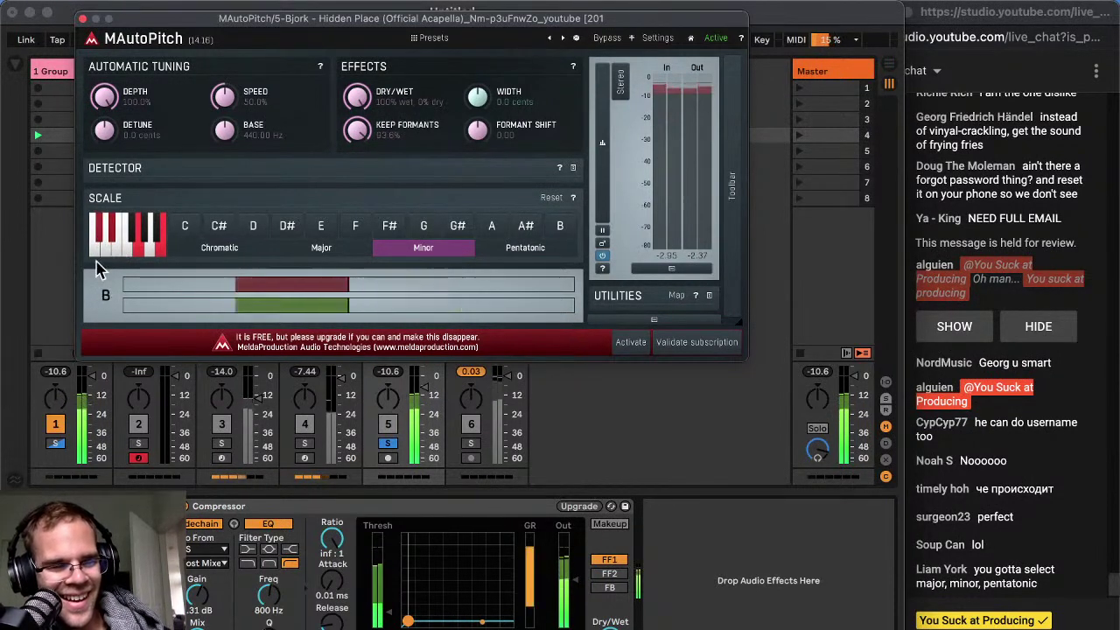
click(137, 248)
click(138, 249)
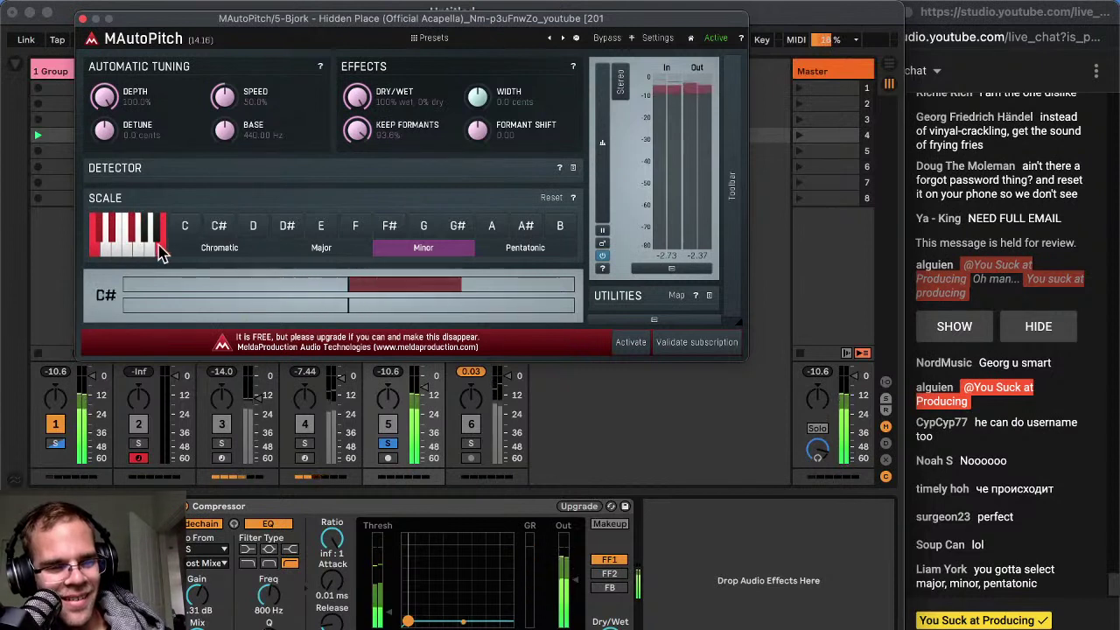
click(160, 250)
click(135, 236)
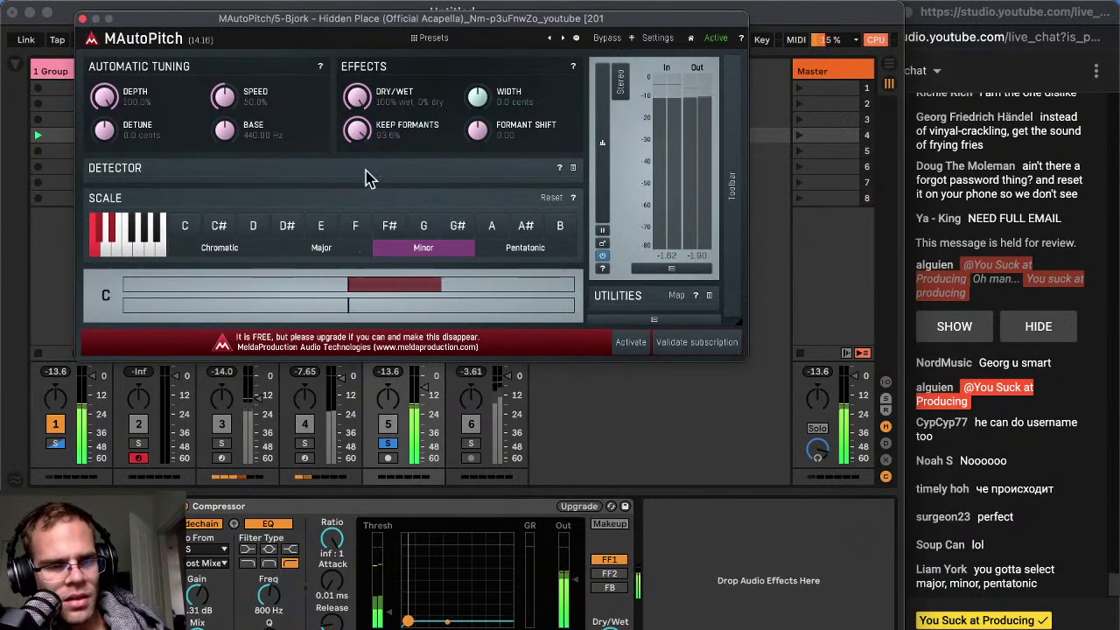
click(84, 19)
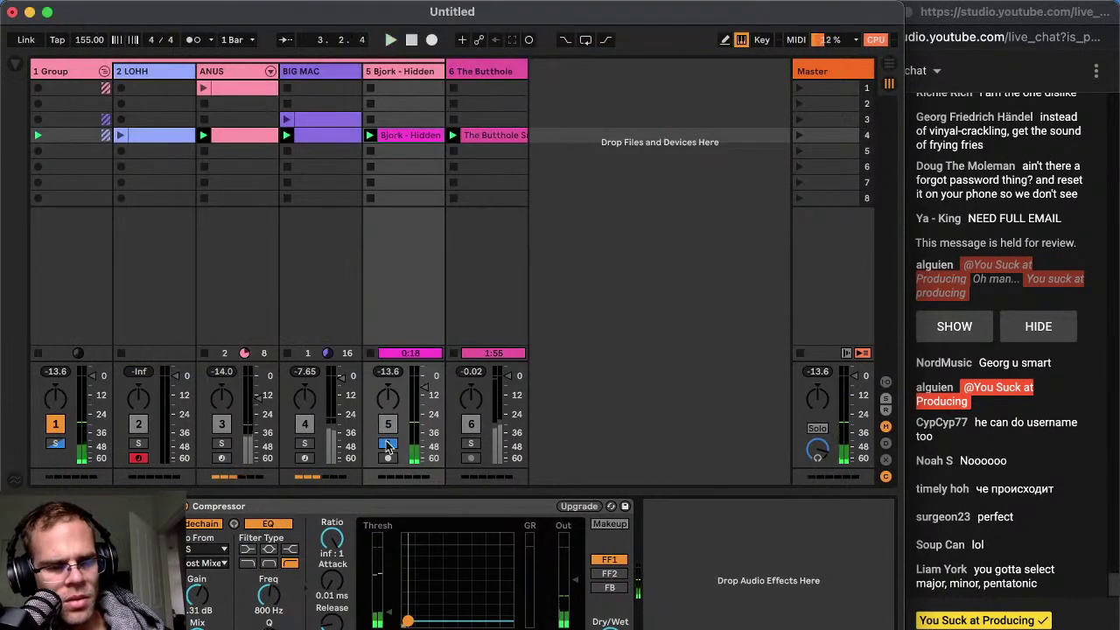
Turn on Warp for the Bjork - Hidden Place clip and set its Transpose to 0 st
double_click(400, 146)
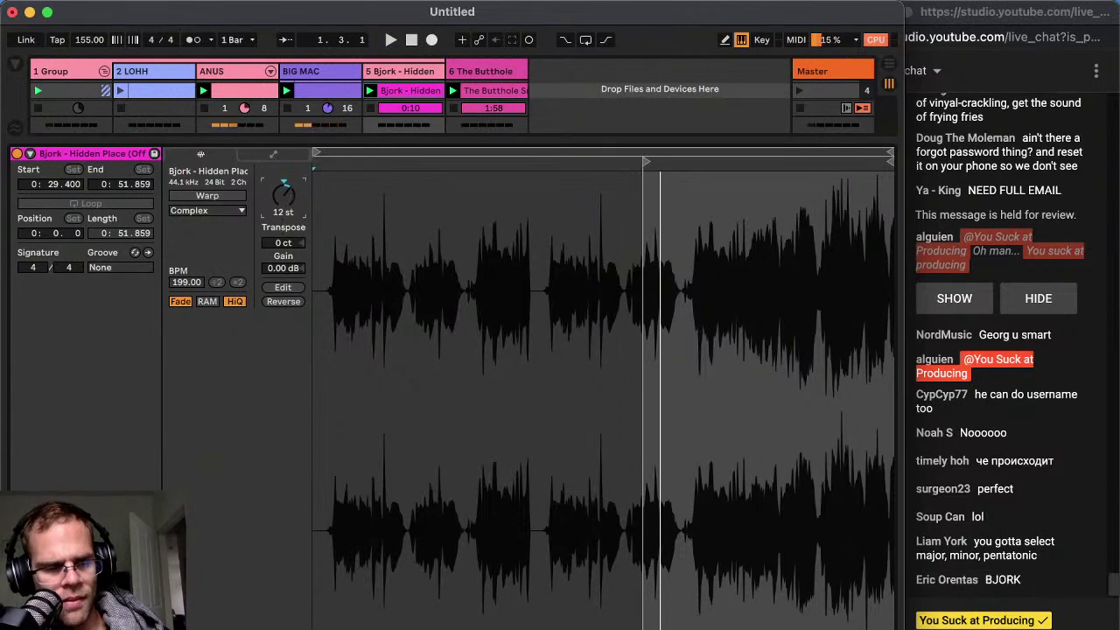
click(227, 198)
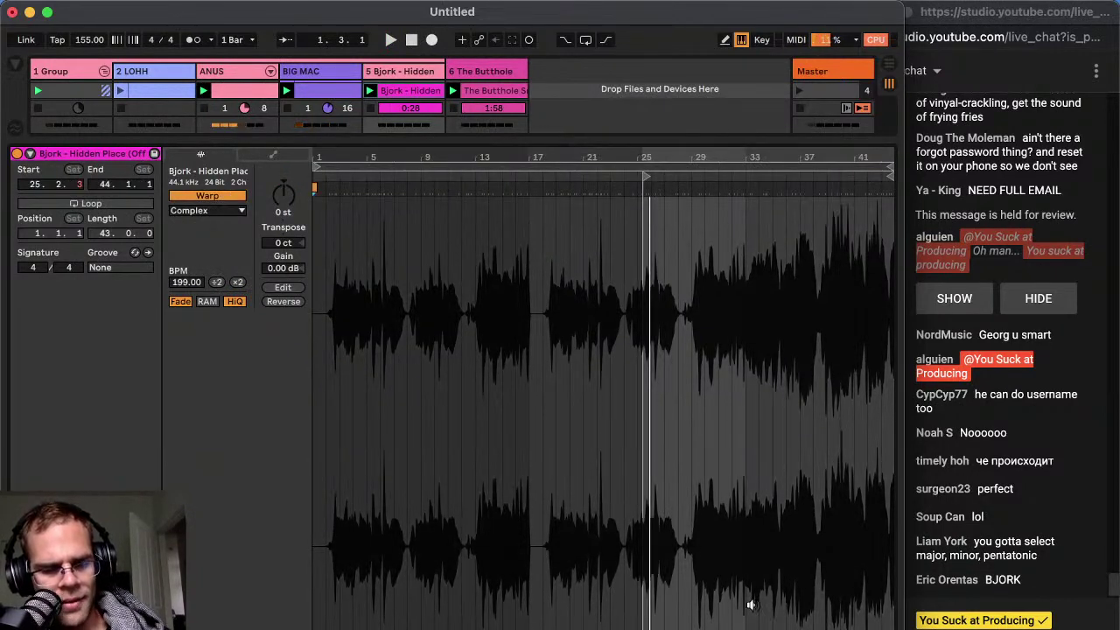
key(shift+Tab)
Search the browser for acapella and preview the Bjork, Kiiara and Major Lazer files
key(super+f)
text(ott)
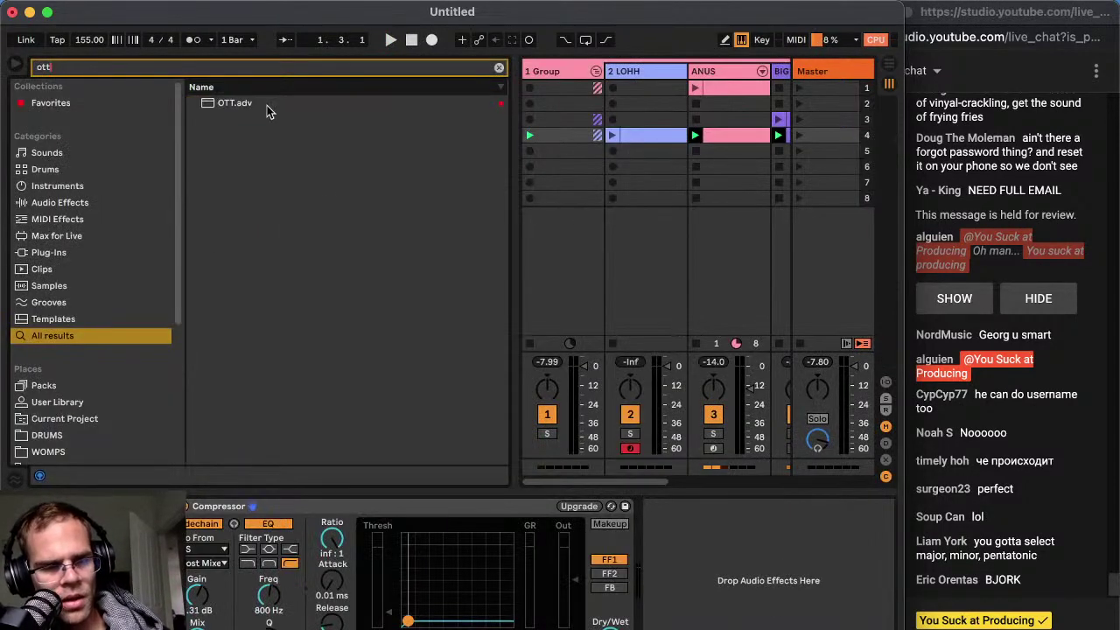
key(super+f)
text(acapella)
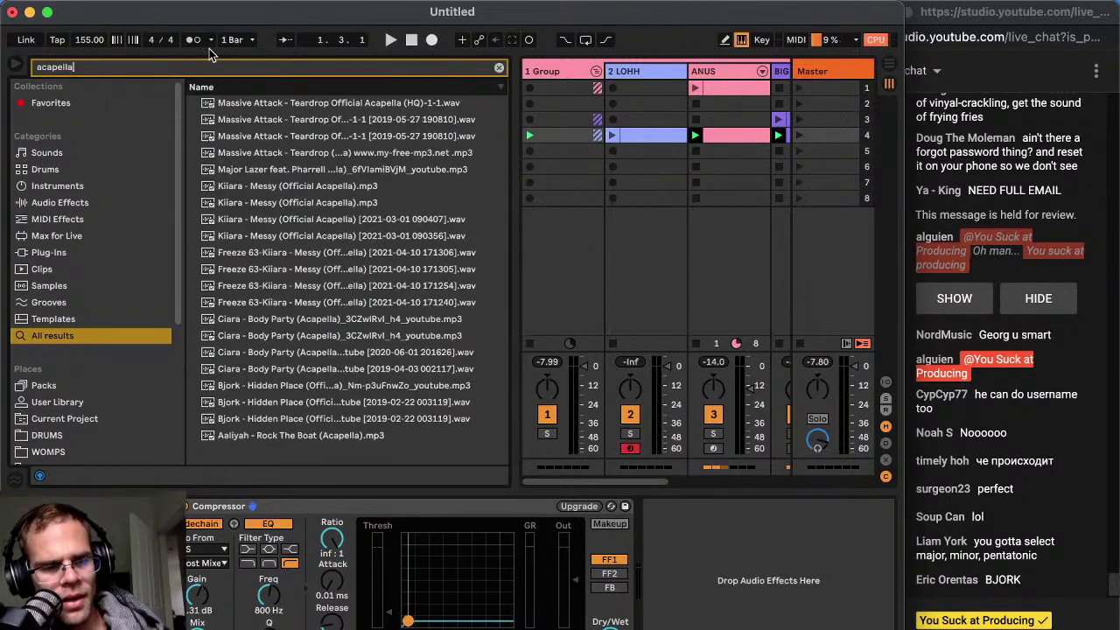
click(288, 265)
click(287, 413)
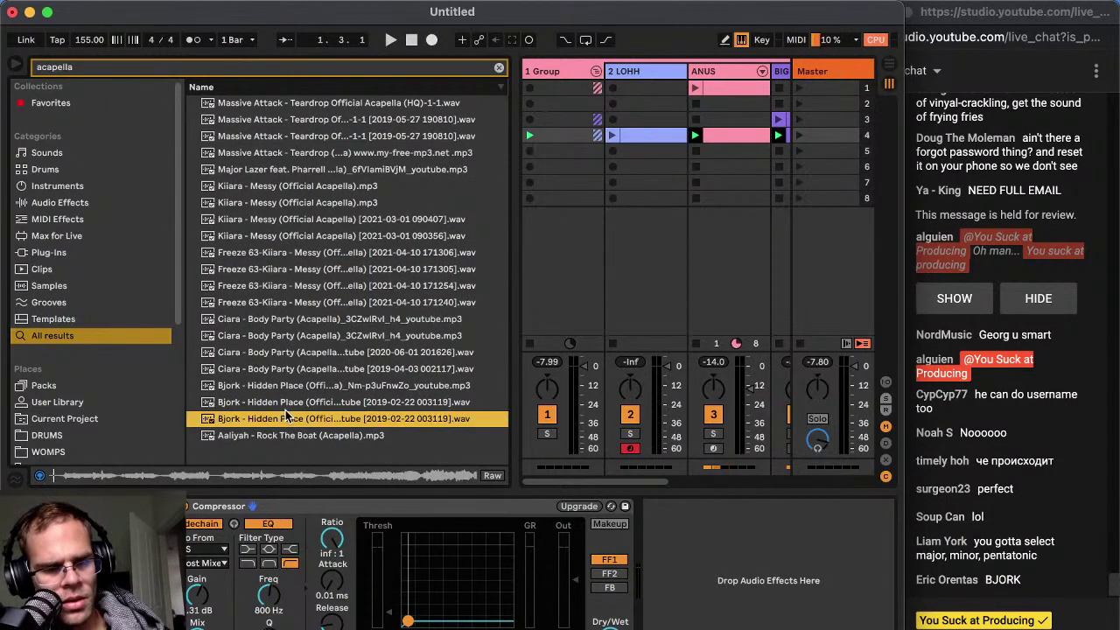
click(297, 275)
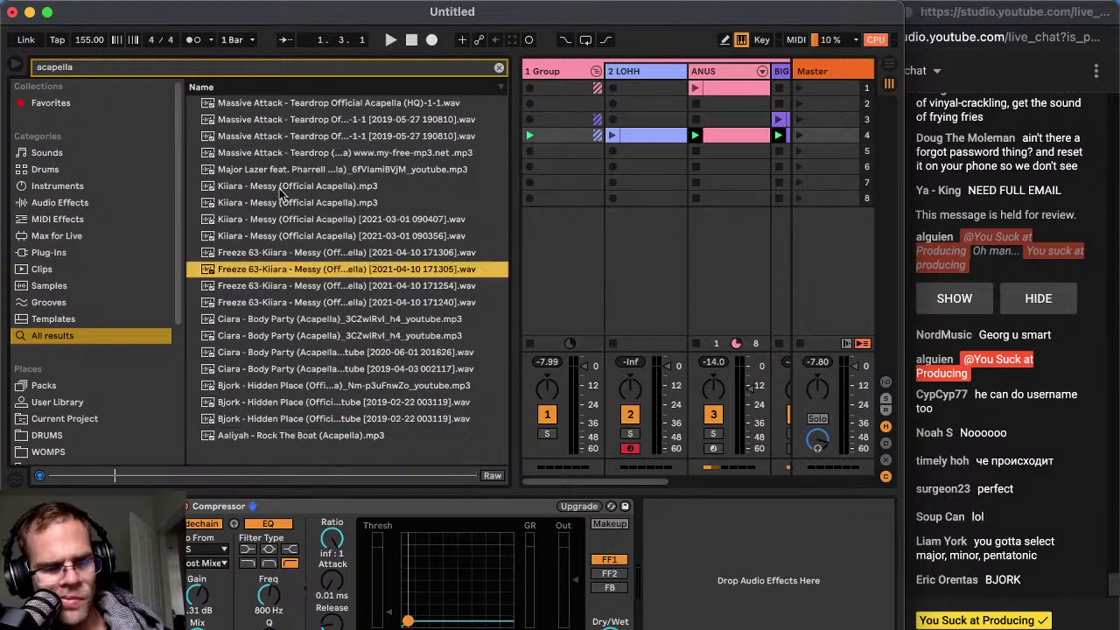
click(282, 187)
click(283, 170)
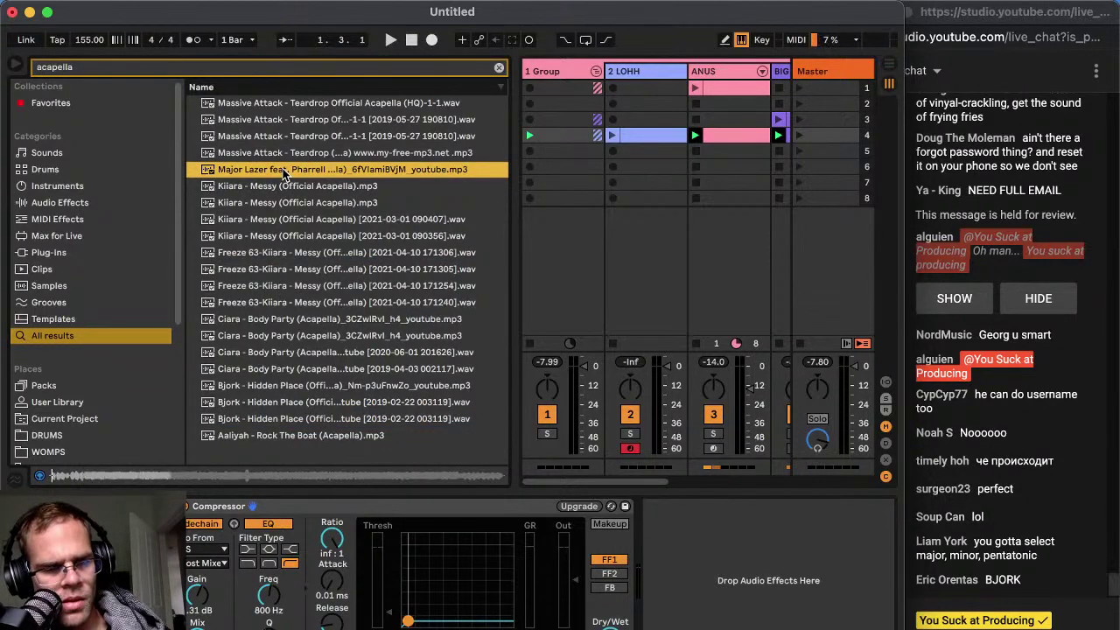
Create an empty clip in scene 5 of the BIG MAC track and open its scene 4 clip
scroll(665, 155, right, 3)
key(space)
double_click(716, 151)
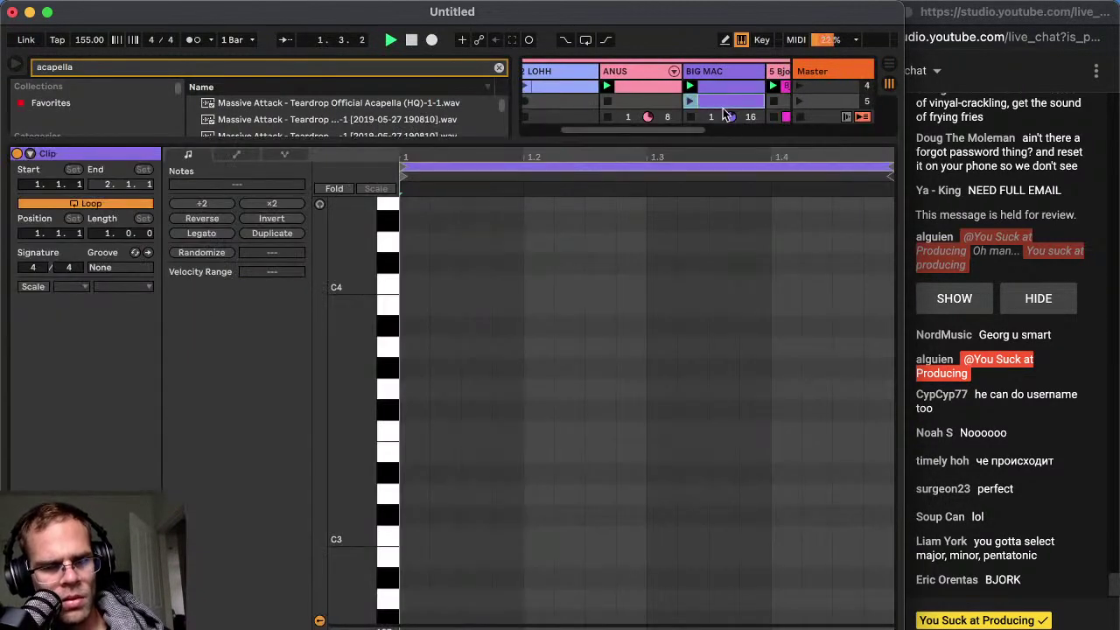
click(722, 95)
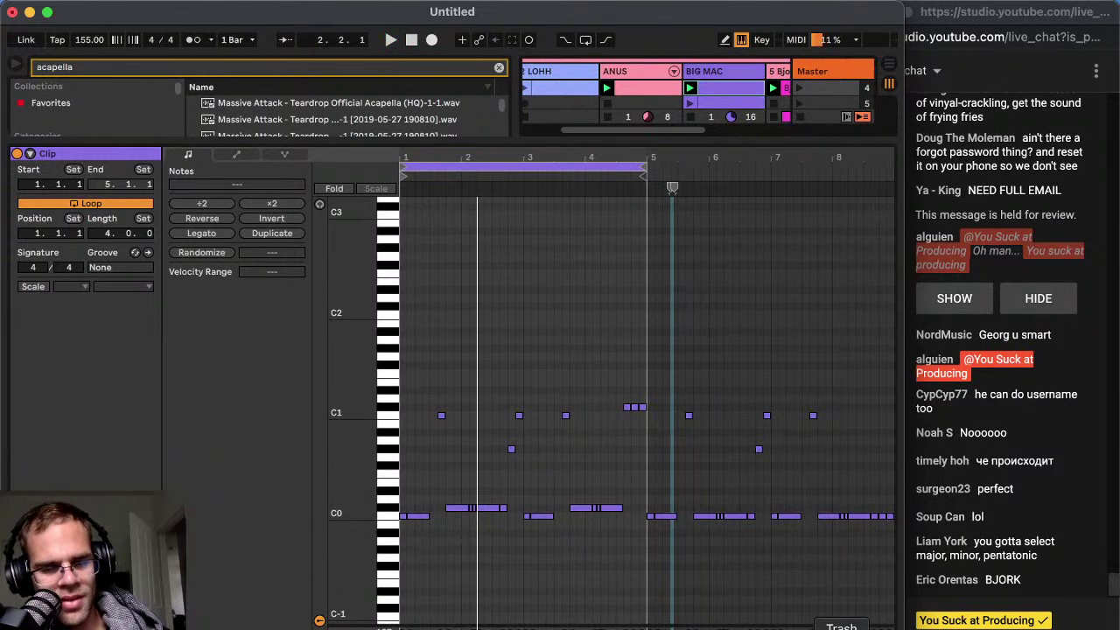
click(18, 67)
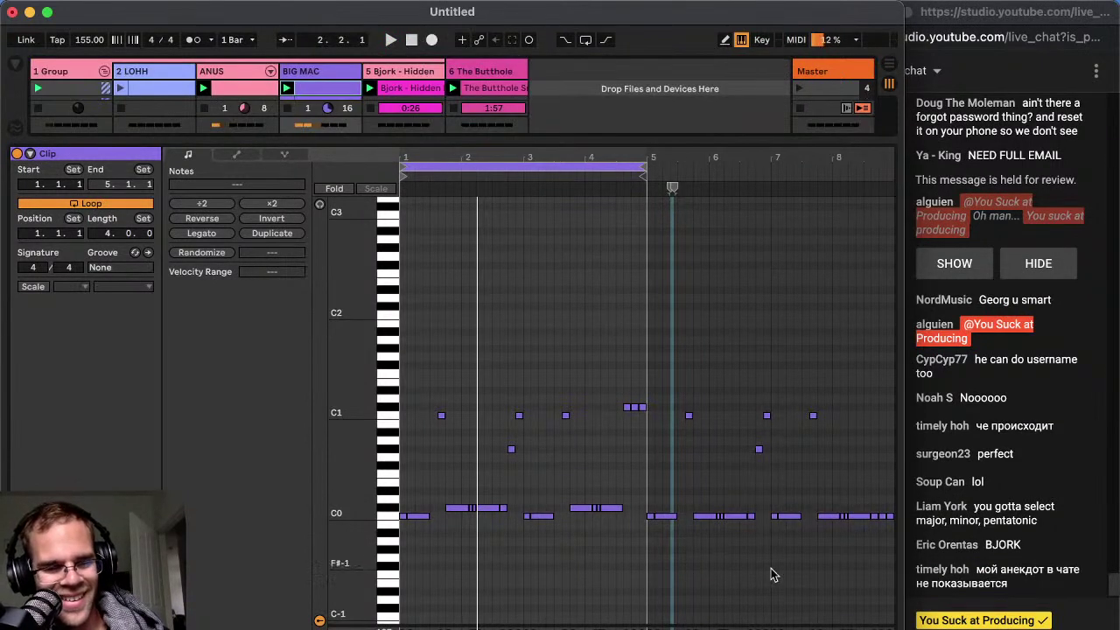
Stop The Butthole track's clip and start playback with the Bjork - Hidden Place clip open
key(shift+Tab)
click(457, 154)
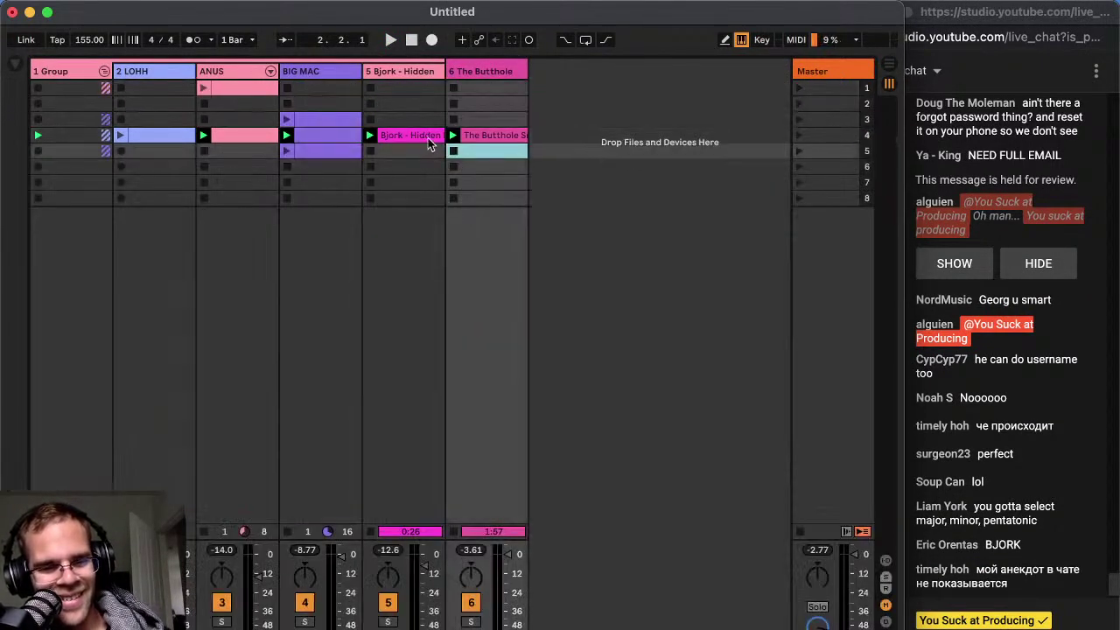
click(455, 152)
double_click(428, 138)
key(space)
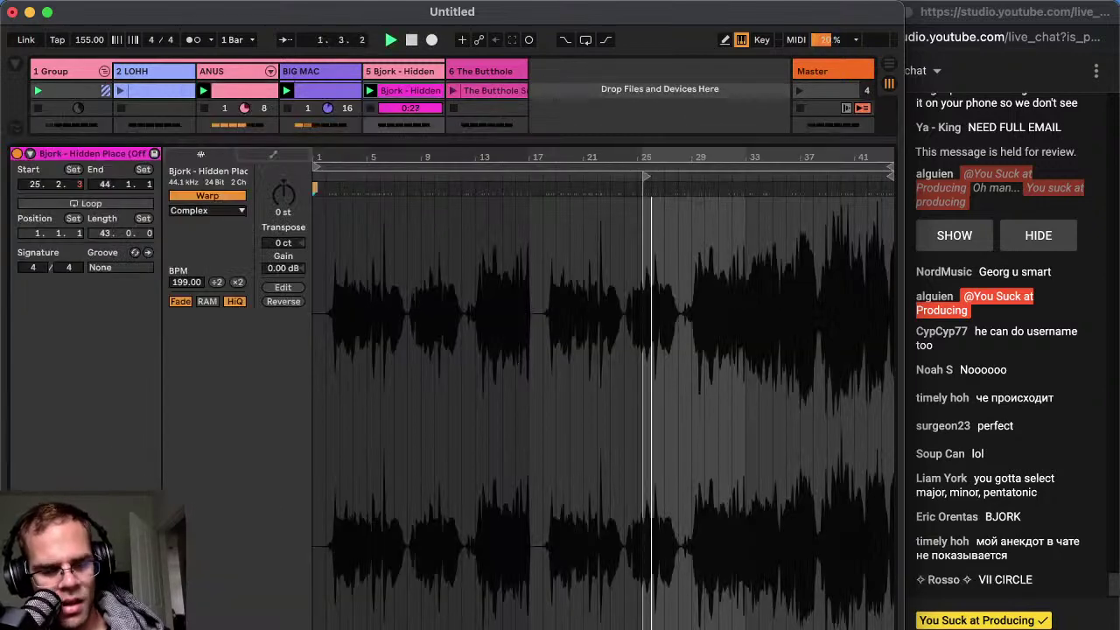
Set the Bjork clip's warp mode to Complex Pro with Formants at 89.06 and Transpose at -12 st
key(shift+Tab)
click(422, 390)
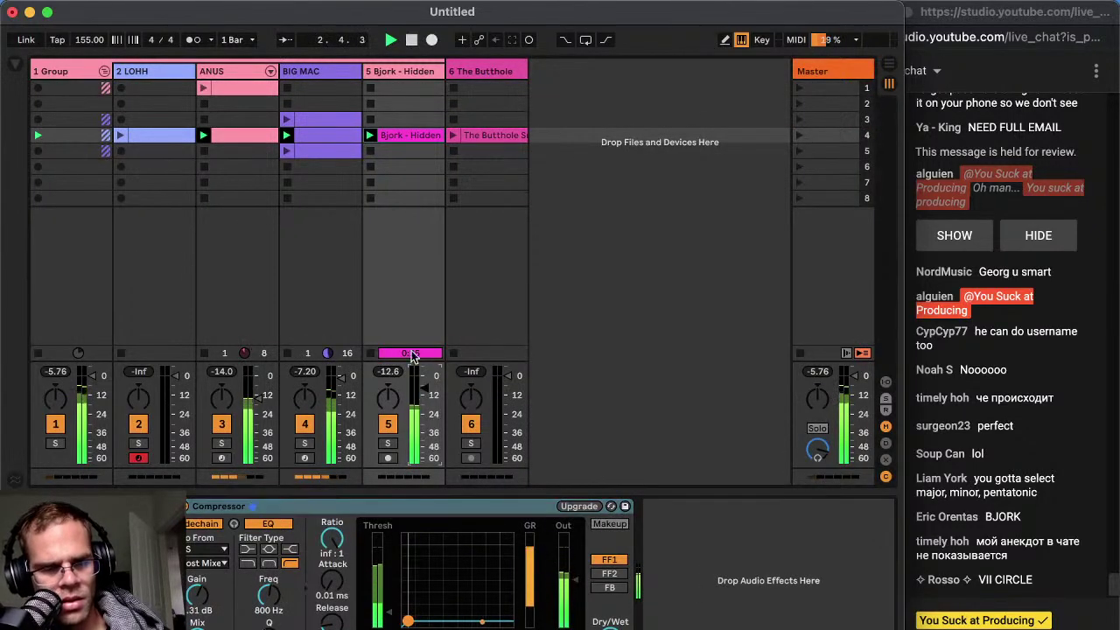
click(400, 76)
key(shift+Tab)
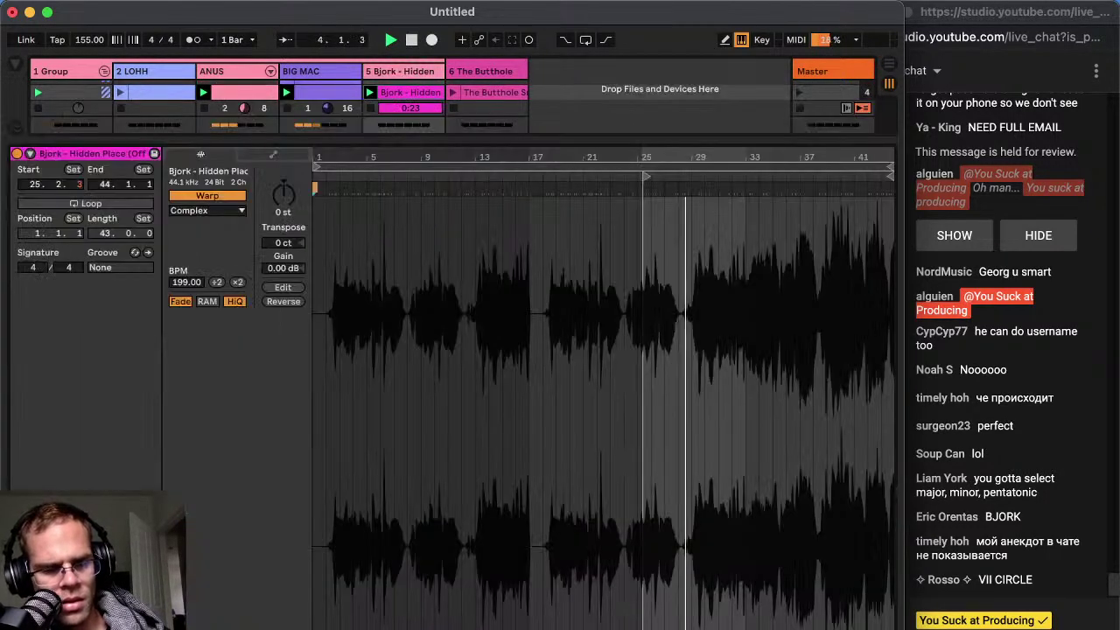
click(235, 214)
click(210, 287)
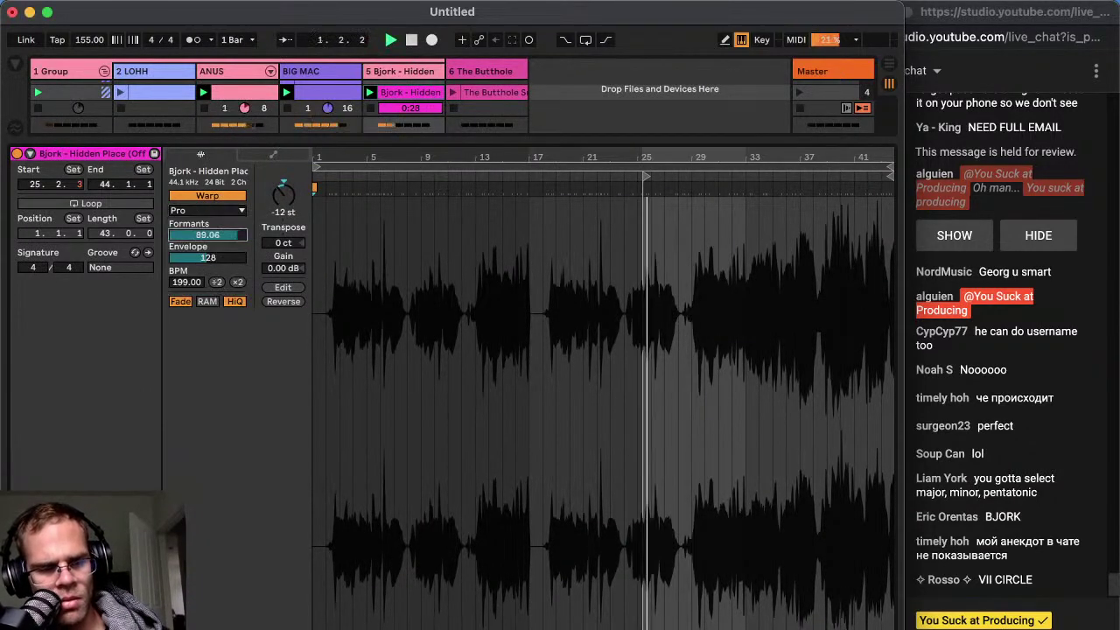
Add the OTT preset to the Bjork - Hidden track ahead of the Compressor
key(shift+Tab)
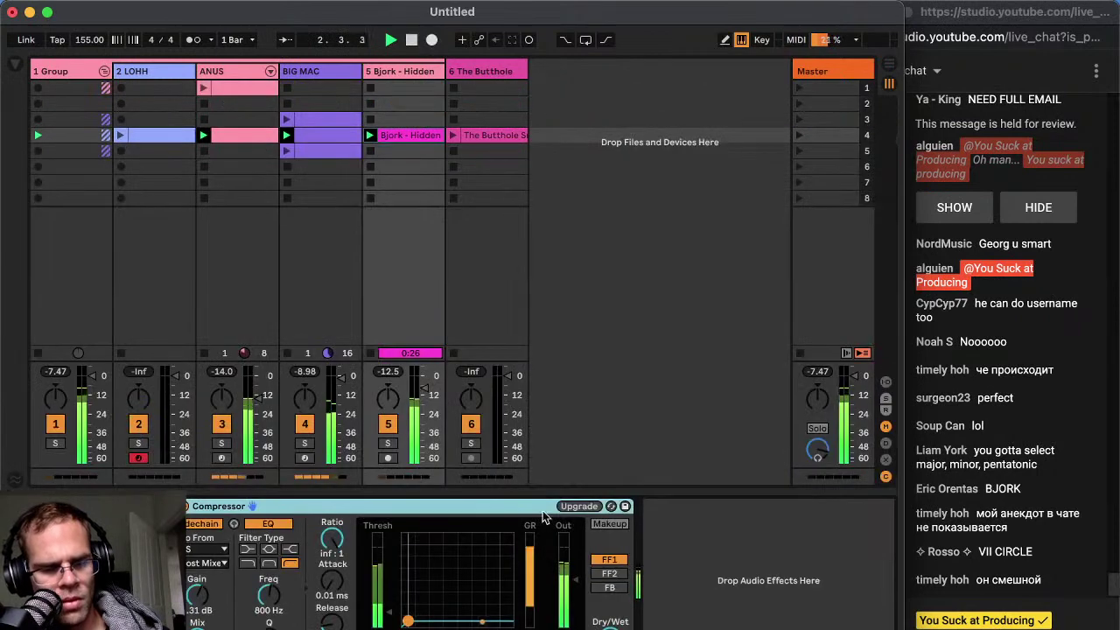
key(super+f)
text(ott)
key(Down)
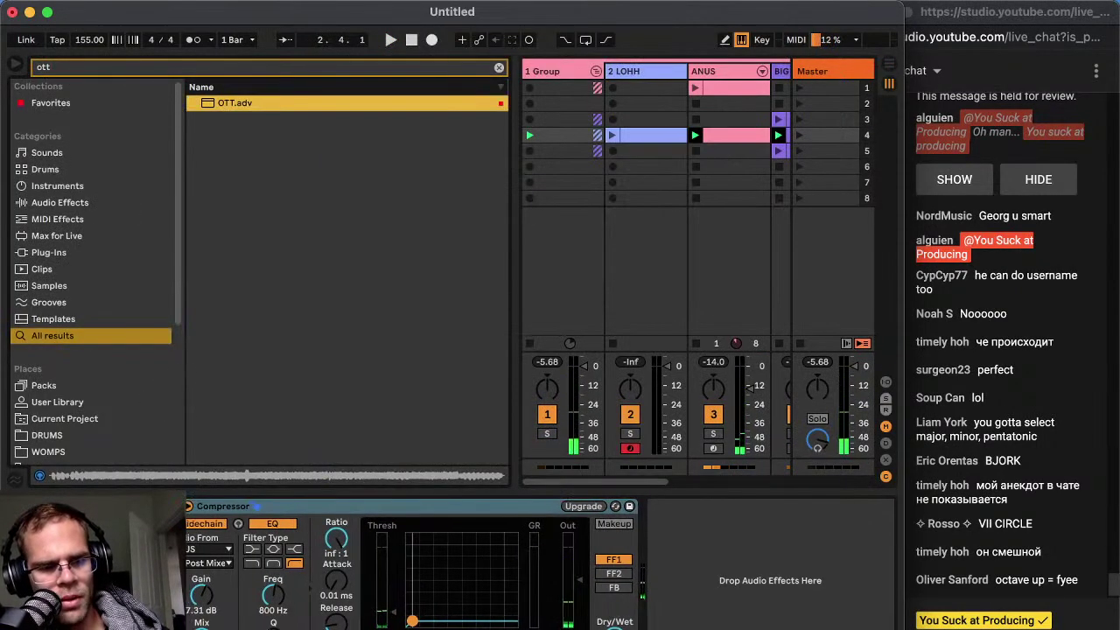
key(Return)
key(super+alt+b)
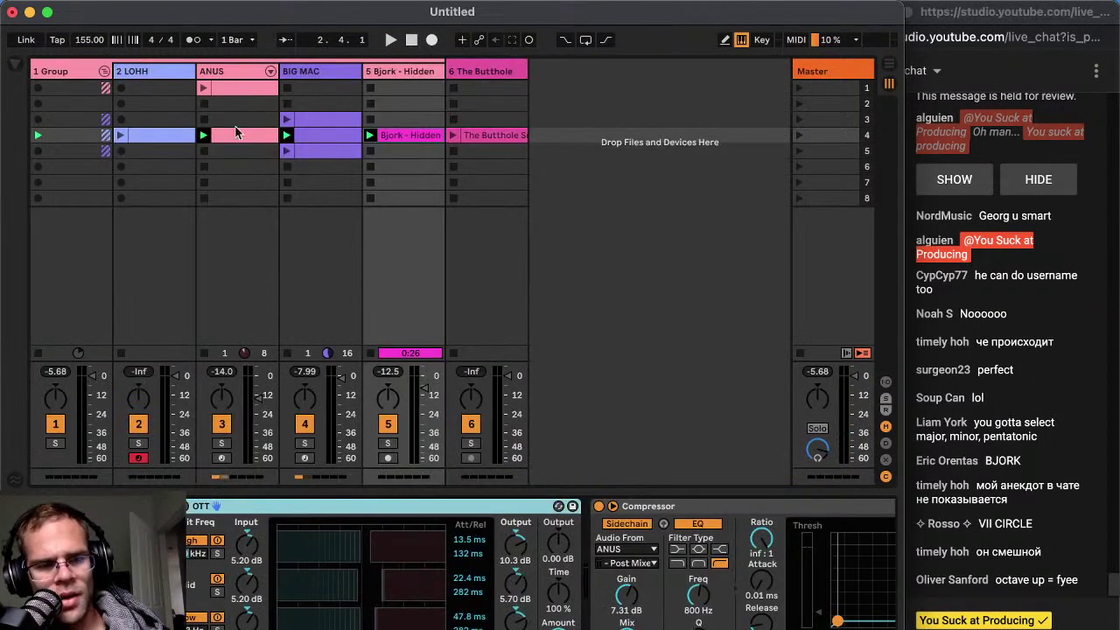
Insert a new MIDI track and a new audio track directly after the BIG MAC track
click(322, 76)
key(super+shift+t)
key(super+f)
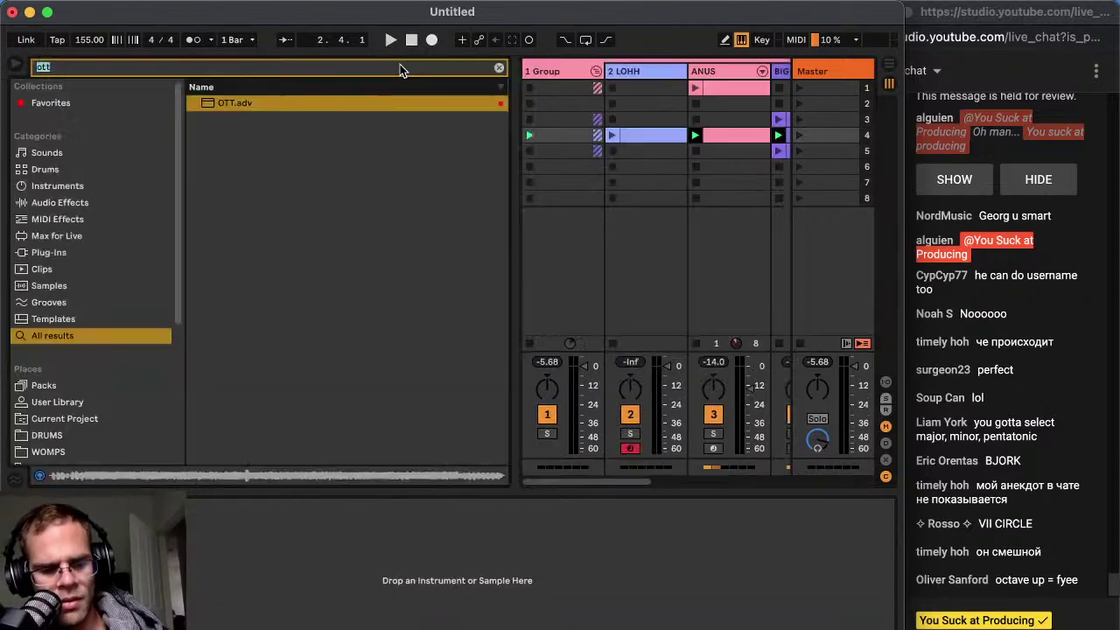
key(BackSpace)
scroll(584, 152, right, 5)
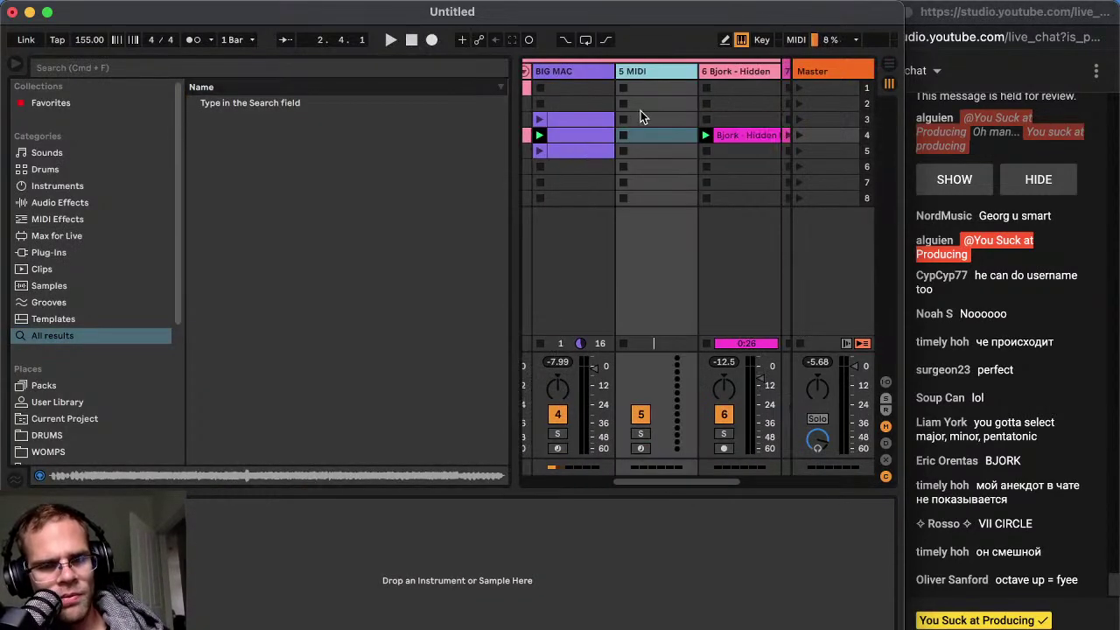
click(584, 70)
click(644, 72)
Search the browser for vinyl and load Vinyl Distortion onto the new audio track
key(super+f)
text(voco)
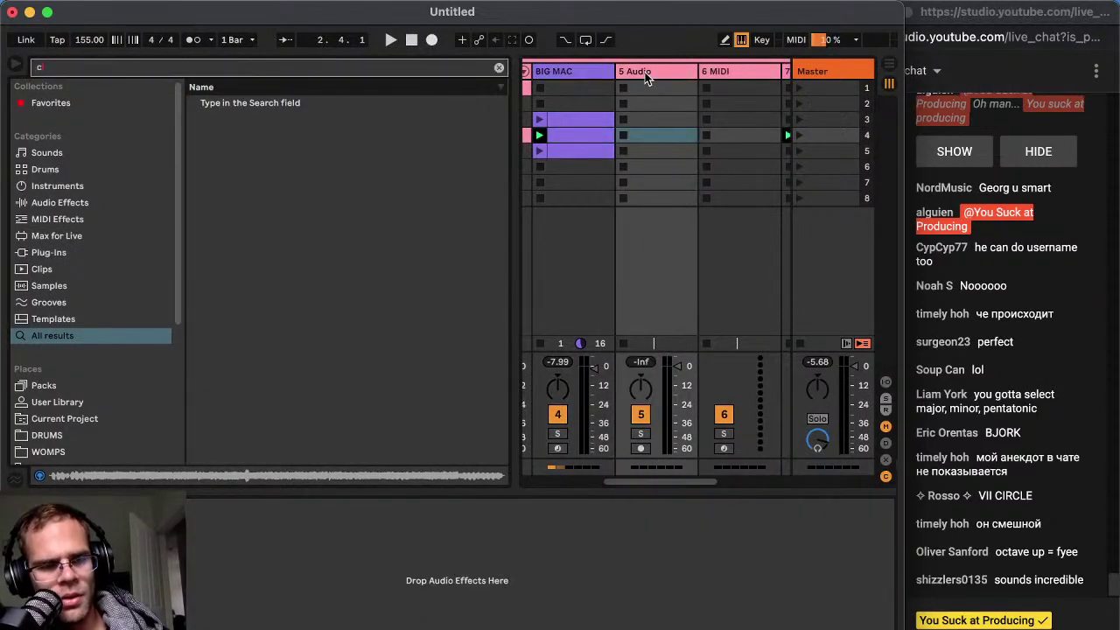
key(BackSpace)
key(BackSpace)
key(BackSpace)
key(BackSpace)
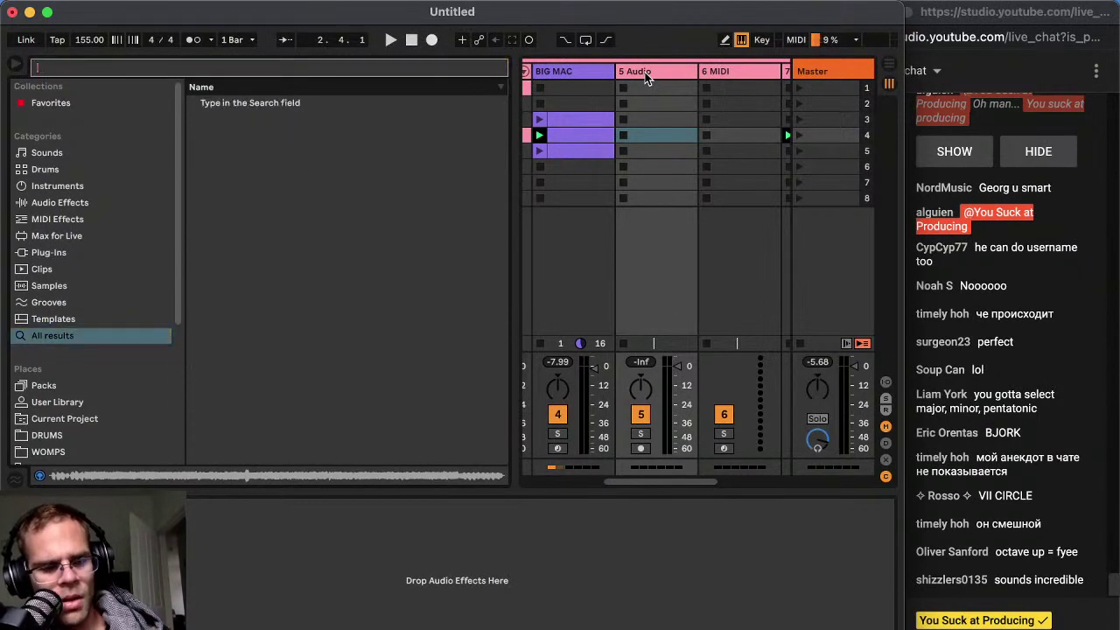
text(vinyl)
click(367, 117)
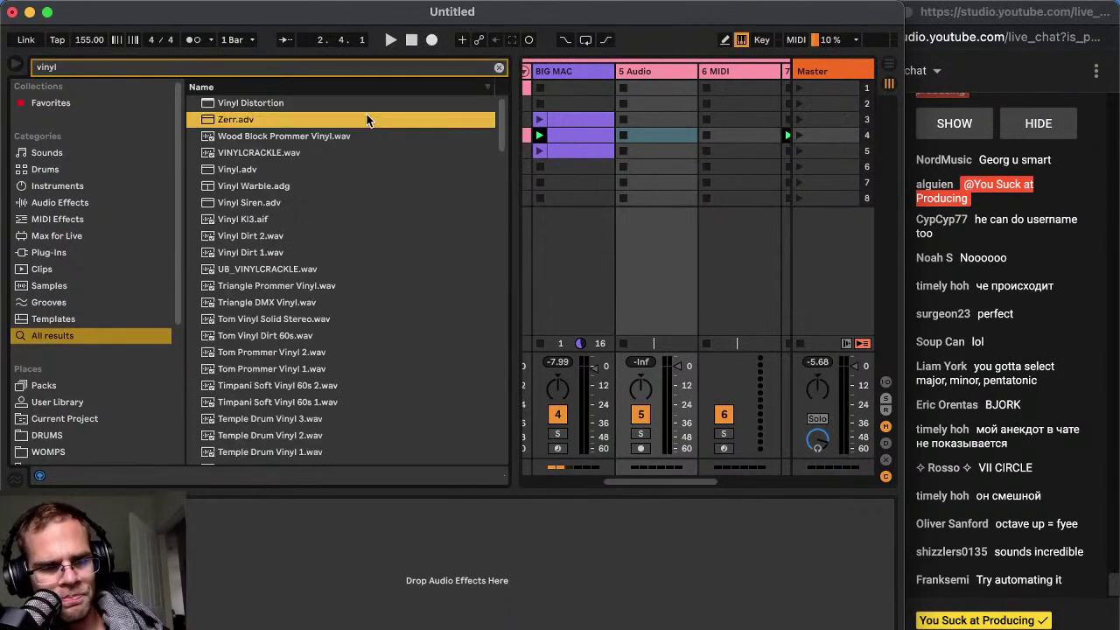
click(387, 100)
double_click(376, 102)
Search the browser for vocoder and load the Vocoder effect after Vinyl Distortion on the 5 Audio track
text(vocoder)
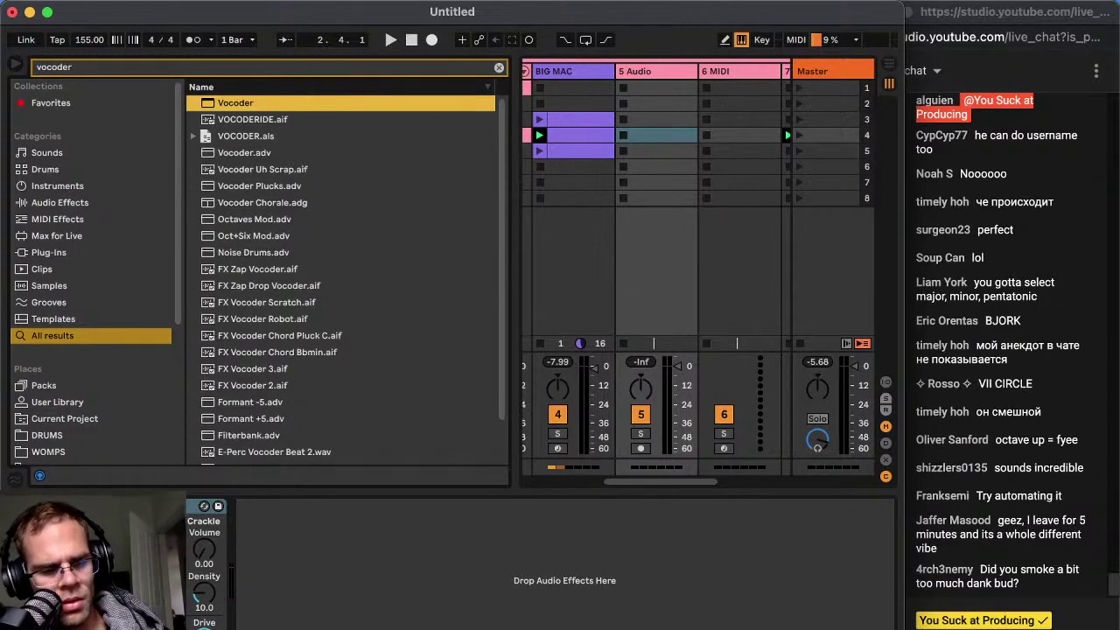
key(Return)
key(space)
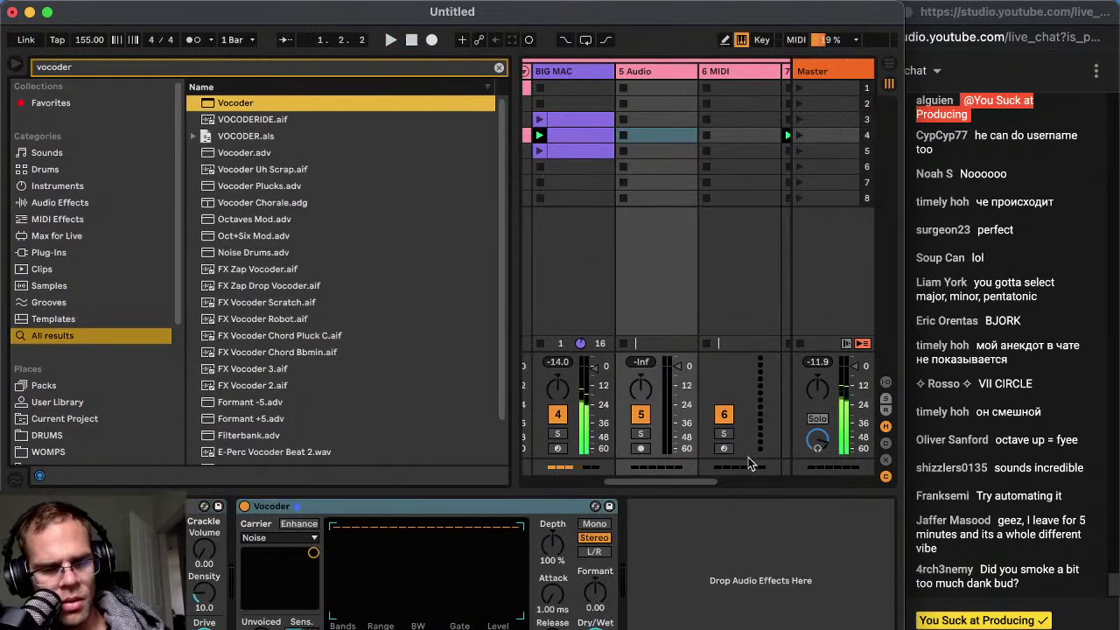
click(14, 67)
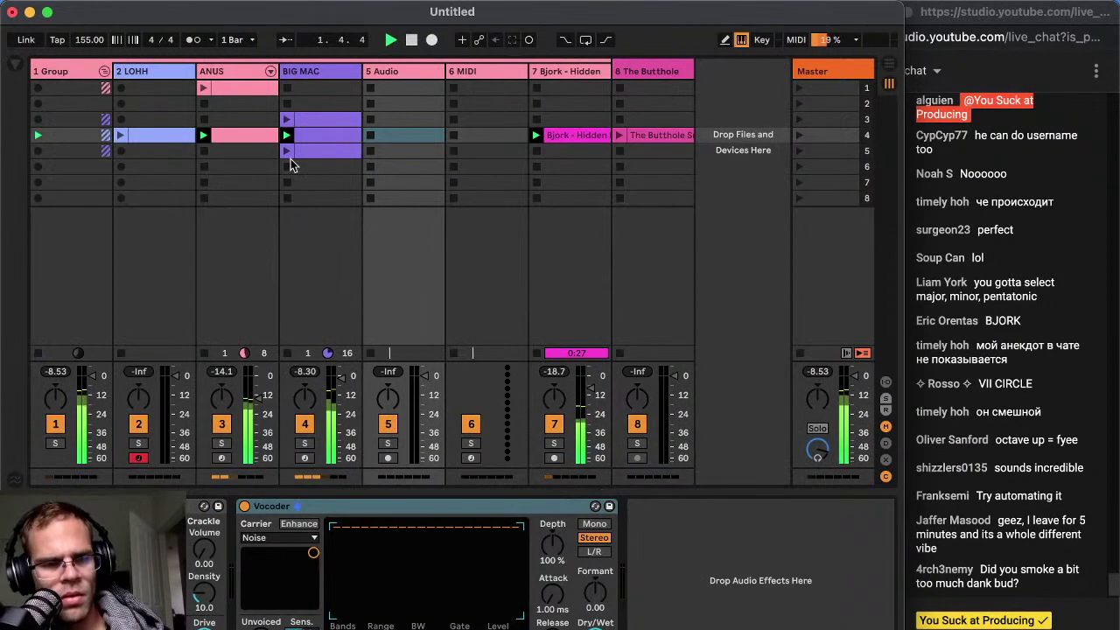
Loop a four-bar section of the Bjork - Hidden Place clip, with both clip start and loop position at 33.1.1
click(578, 135)
key(shift+Tab)
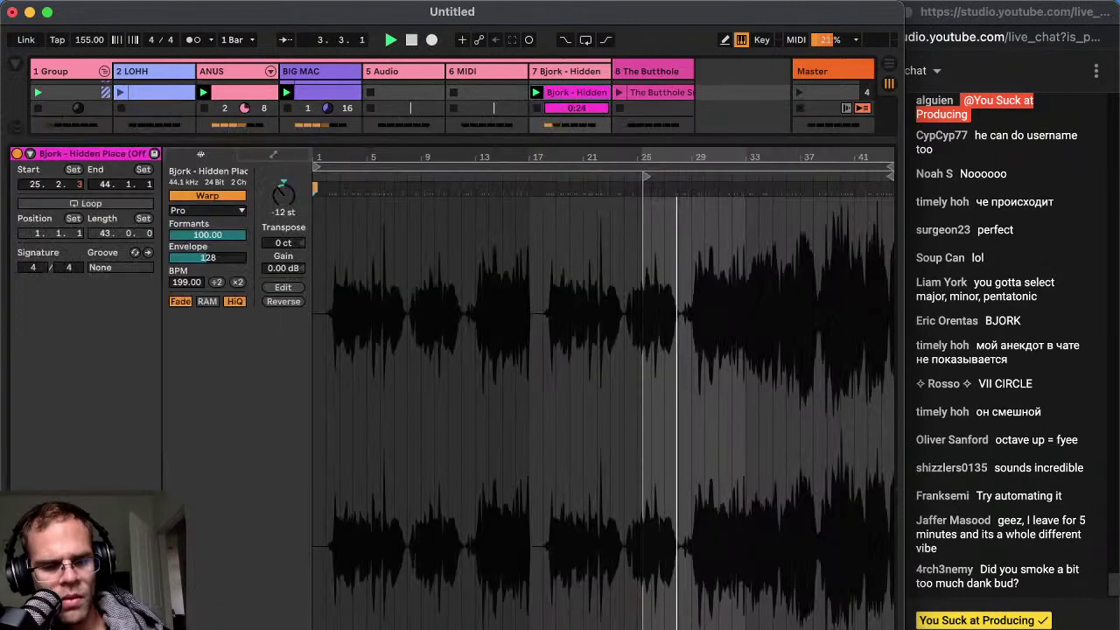
drag(749, 175, 742, 201)
drag(510, 160, 507, 146)
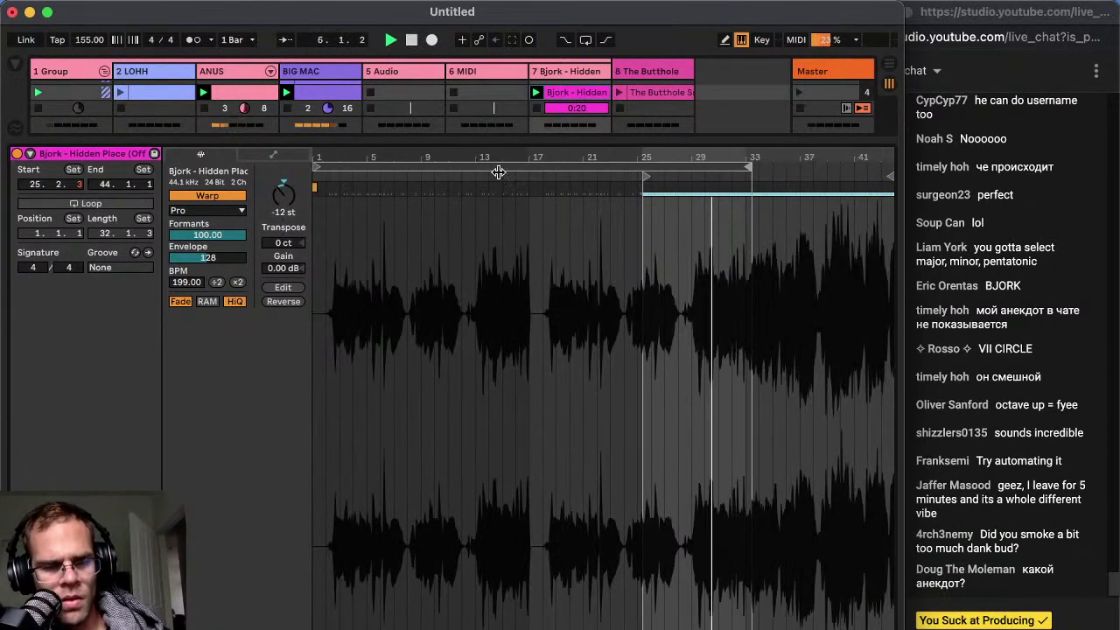
drag(315, 167, 650, 170)
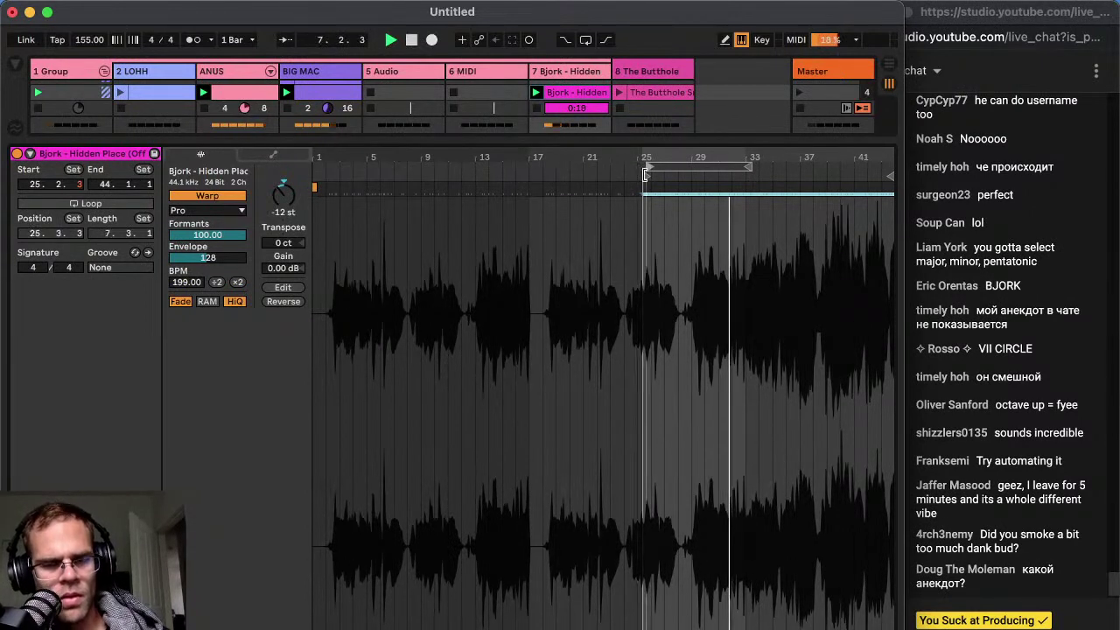
click(690, 165)
drag(744, 164, 854, 165)
drag(649, 177, 748, 178)
drag(645, 169, 749, 167)
drag(844, 161, 785, 176)
click(151, 205)
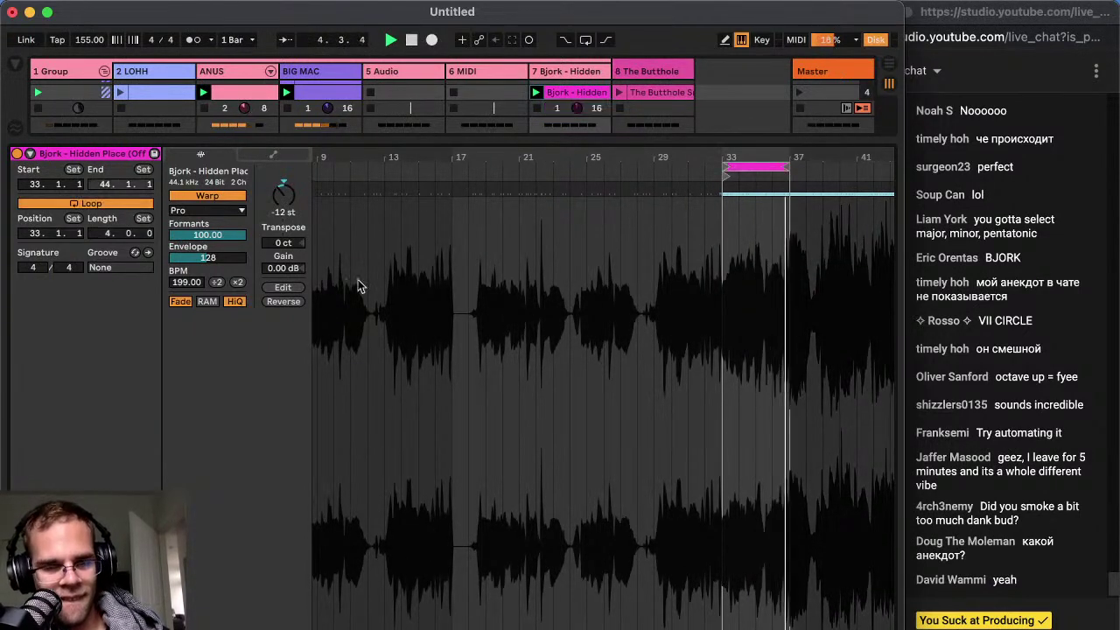
Review the Bjork track's effects and set the Bjork clip's Transpose to 12 st
key(shift+Tab)
scroll(744, 625, right, 3)
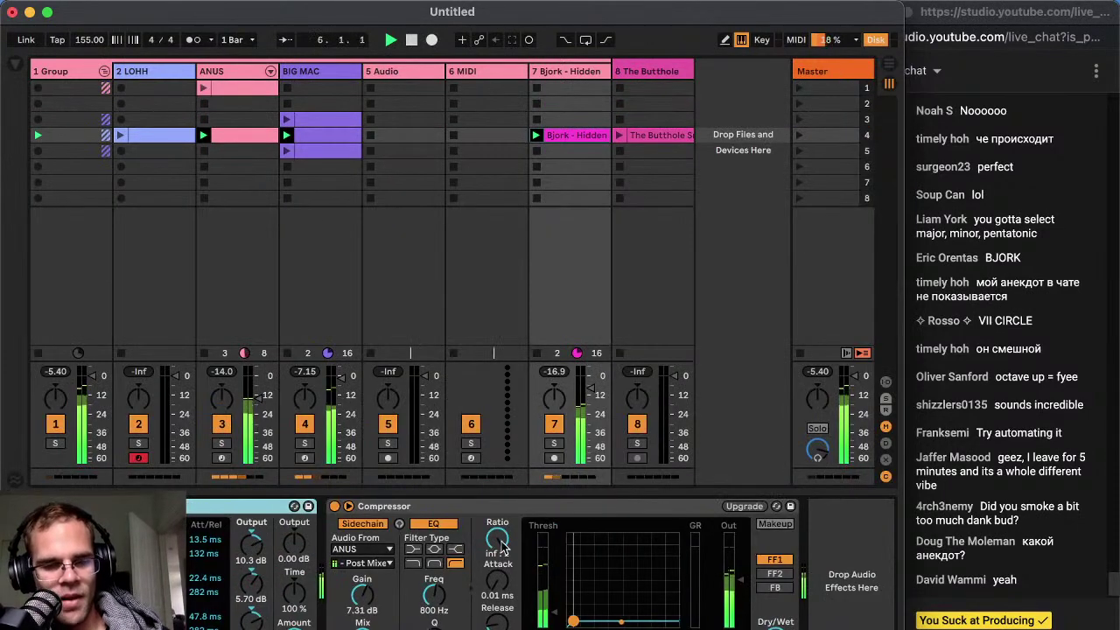
scroll(416, 578, left, 3)
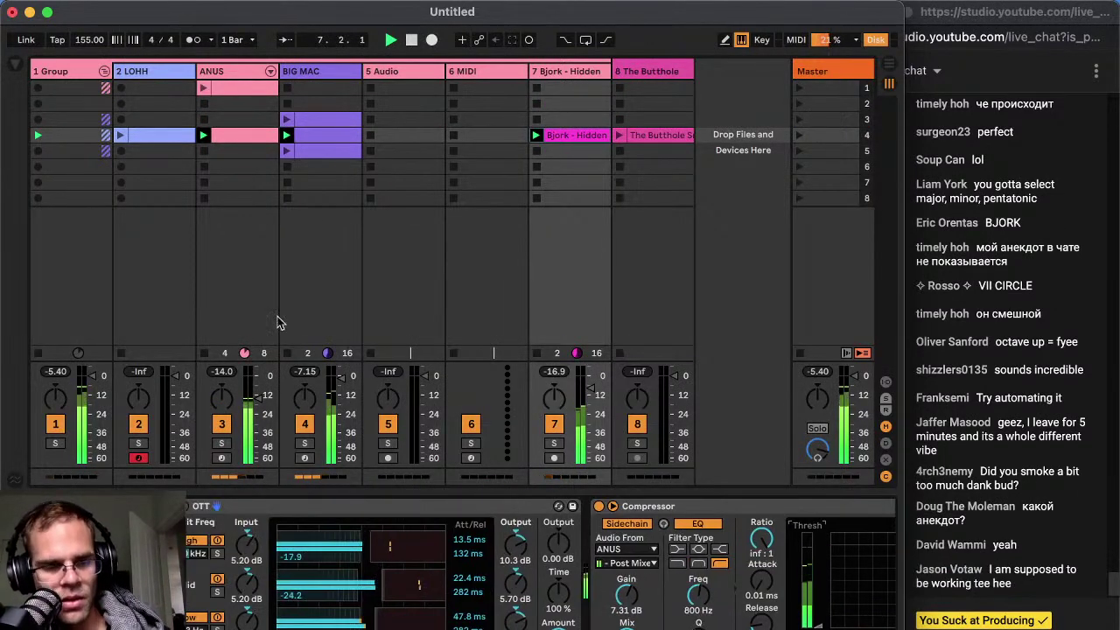
click(563, 135)
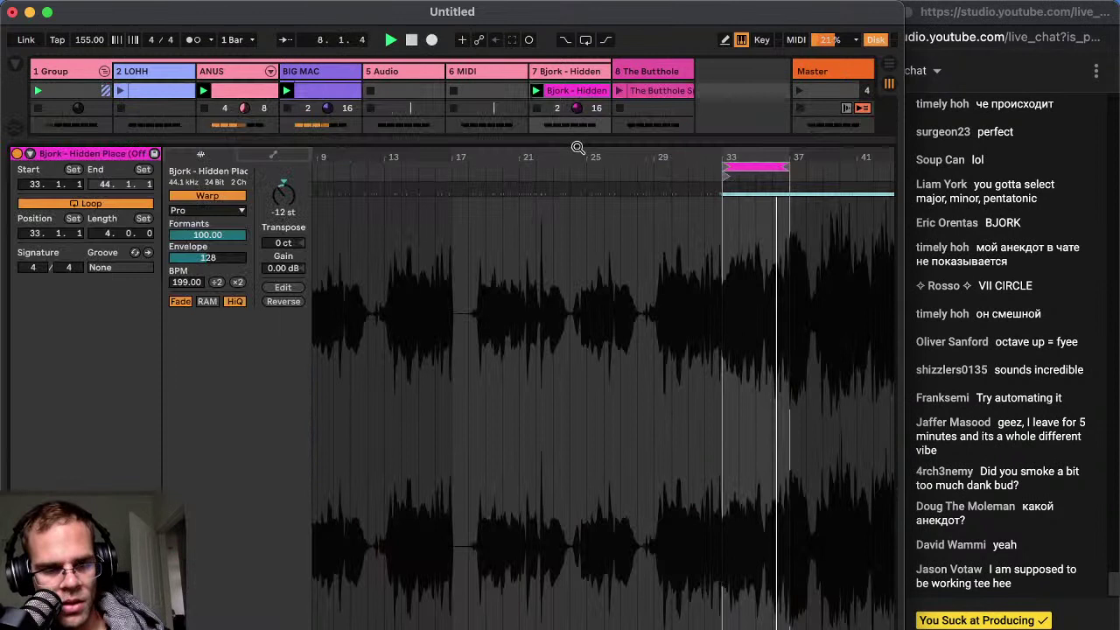
click(280, 199)
text(12)
key(Return)
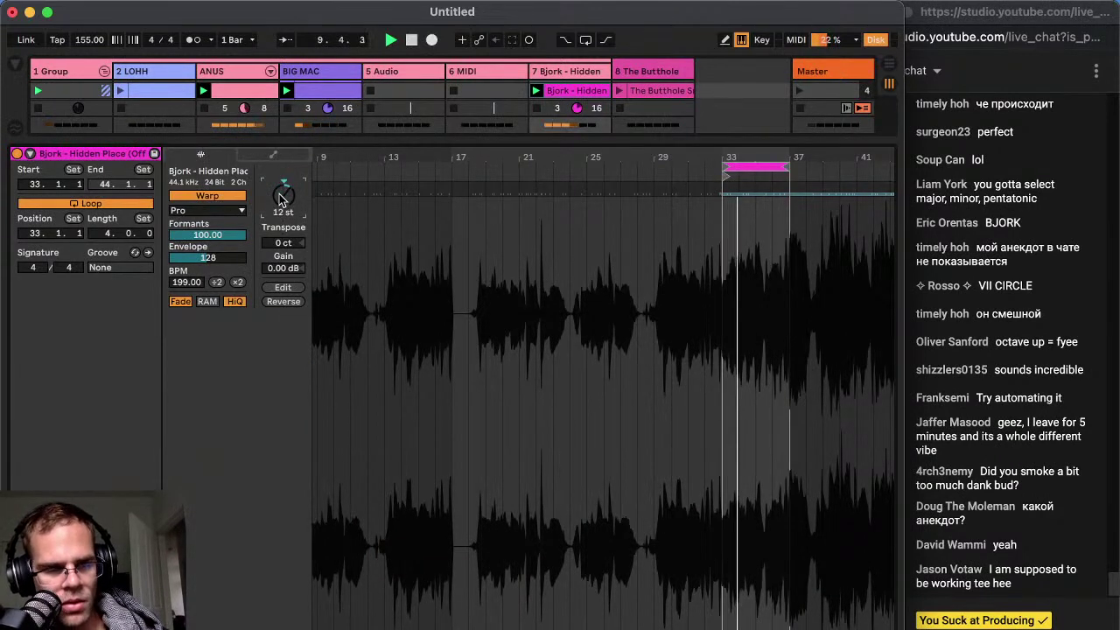
key(super+alt+l)
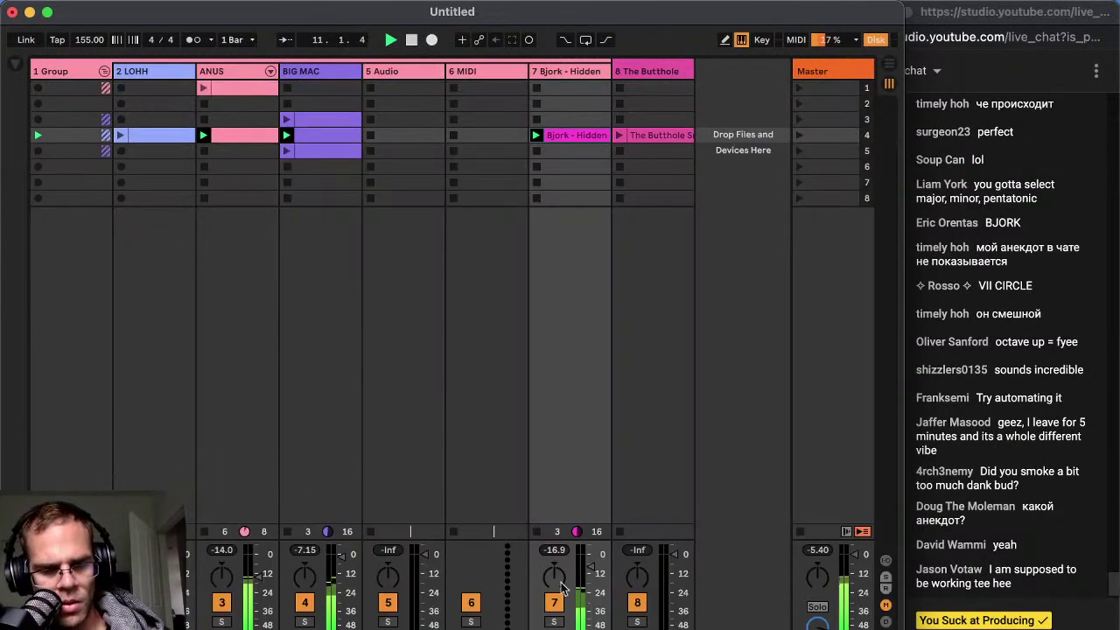
Search the browser for metallic and load METALLICLEAD.adg onto the empty 6 MIDI track
key(super+f)
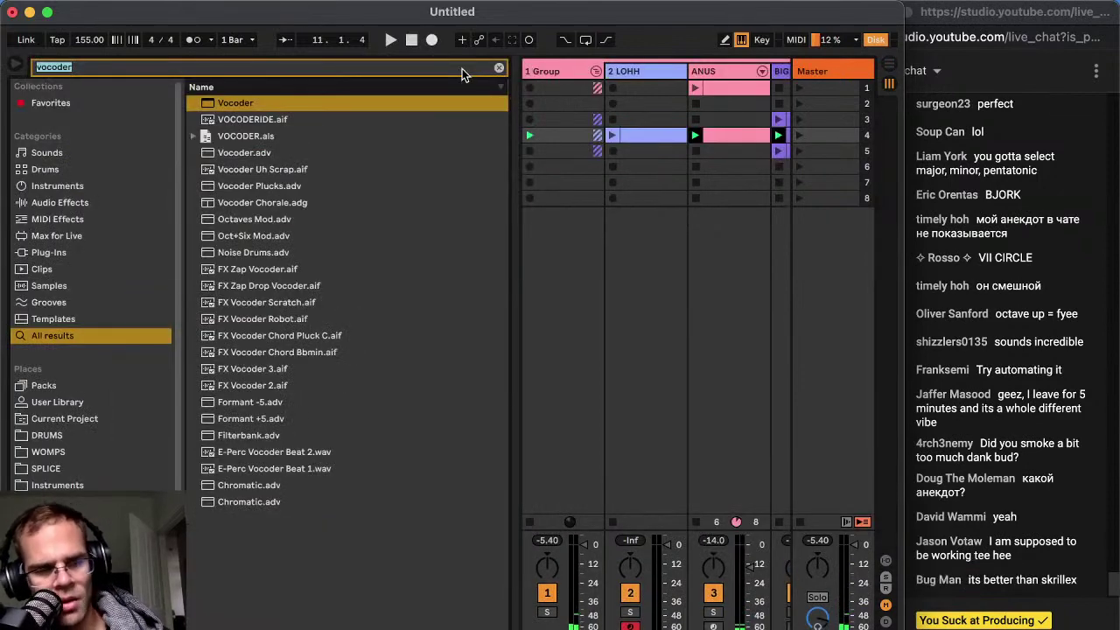
text(metallic)
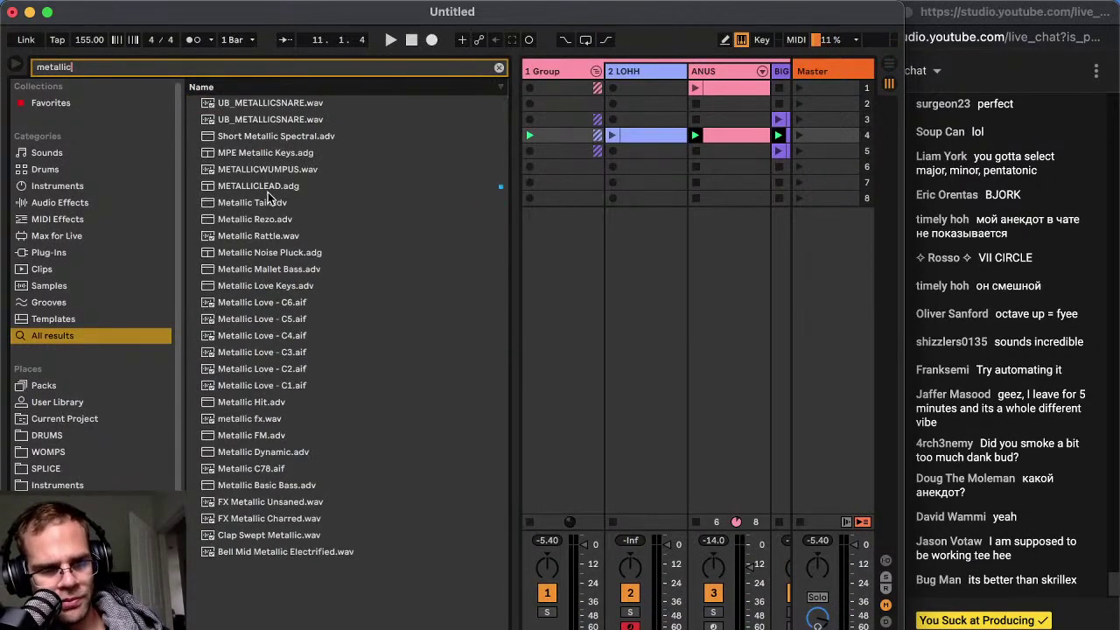
click(269, 187)
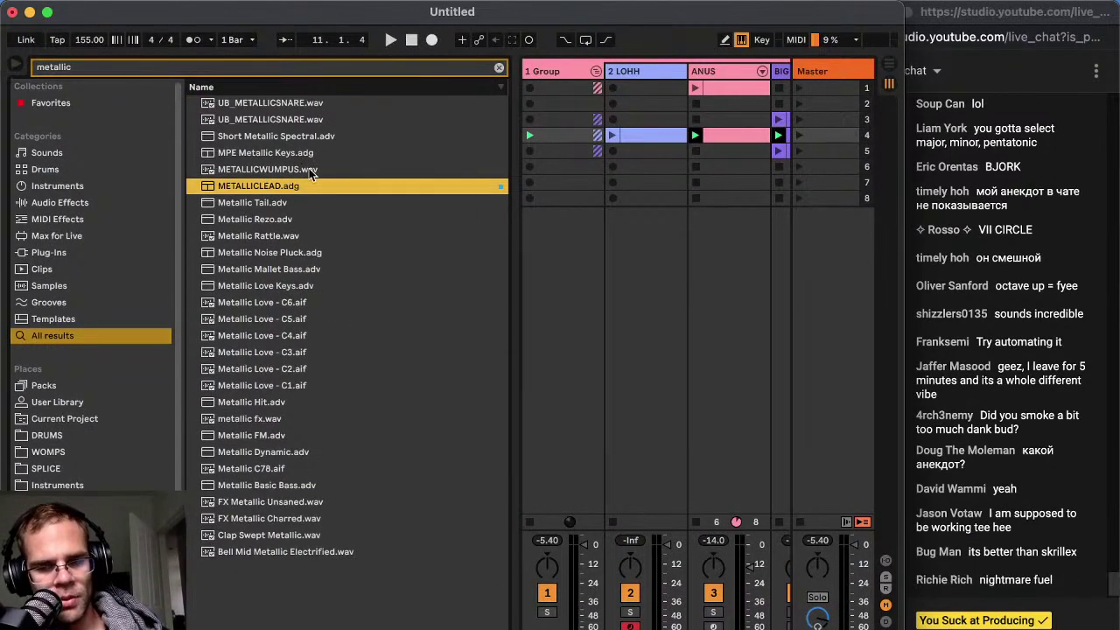
key(Return)
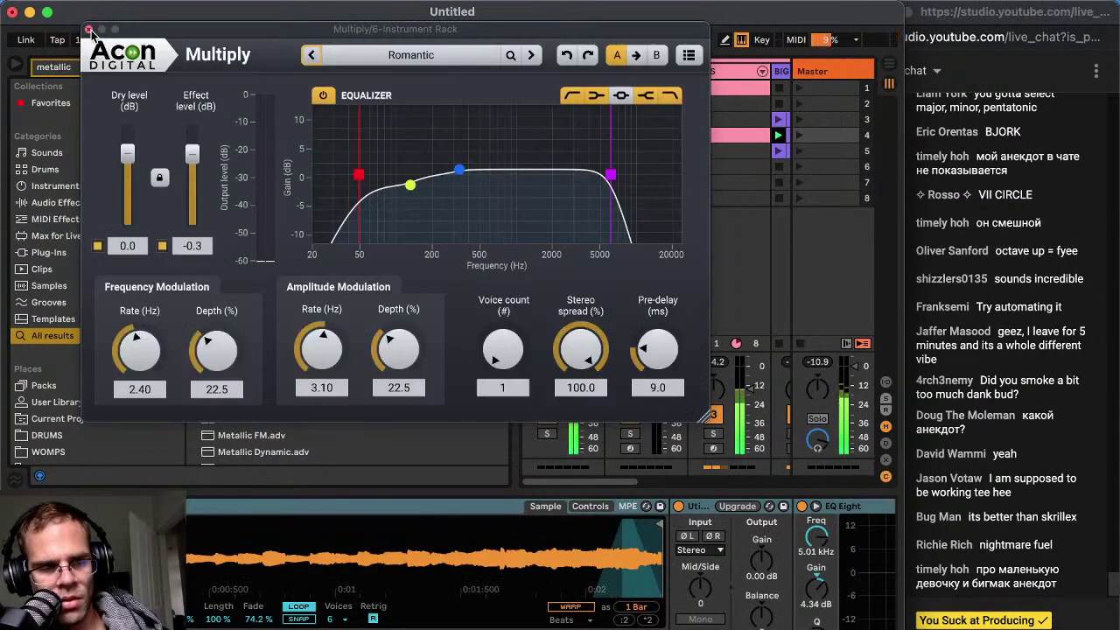
click(90, 33)
Lower the METALLICLEAD track's volume and set its Auto Pan Rate to 1/4
scroll(670, 396, right, 5)
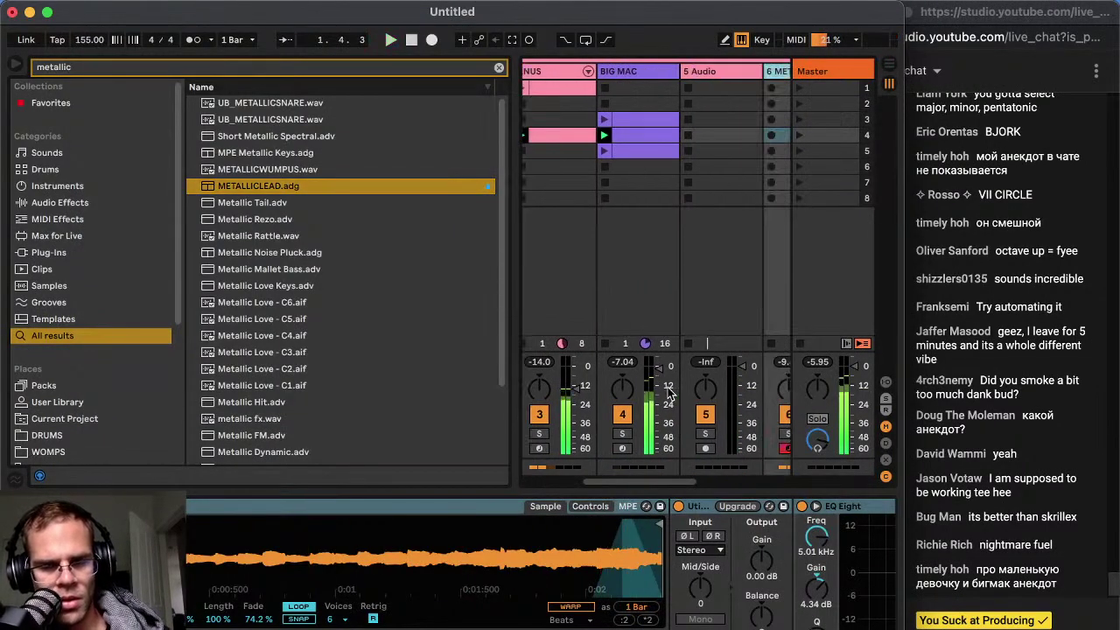
scroll(669, 395, right, 3)
drag(737, 369, 737, 382)
scroll(726, 548, right, 20)
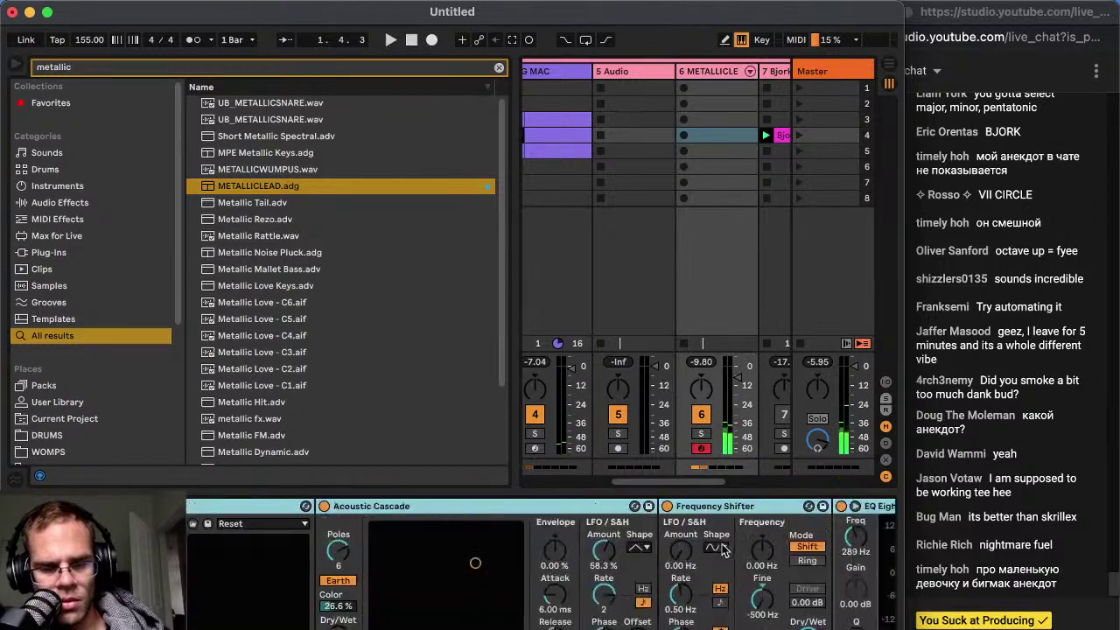
scroll(725, 549, left, 5)
scroll(725, 549, down, 5)
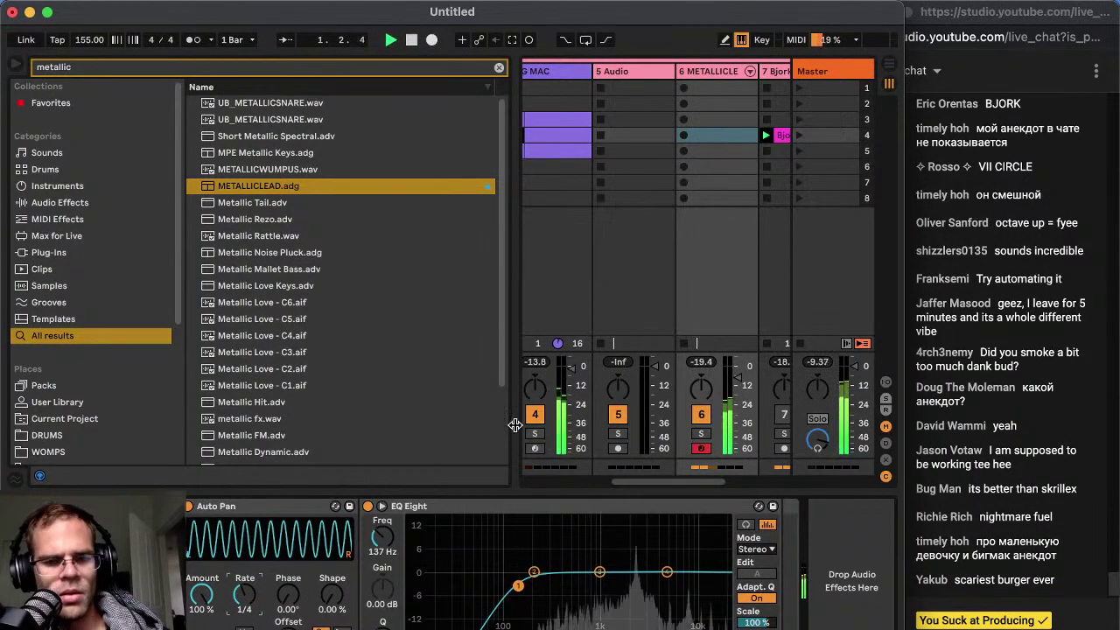
click(18, 64)
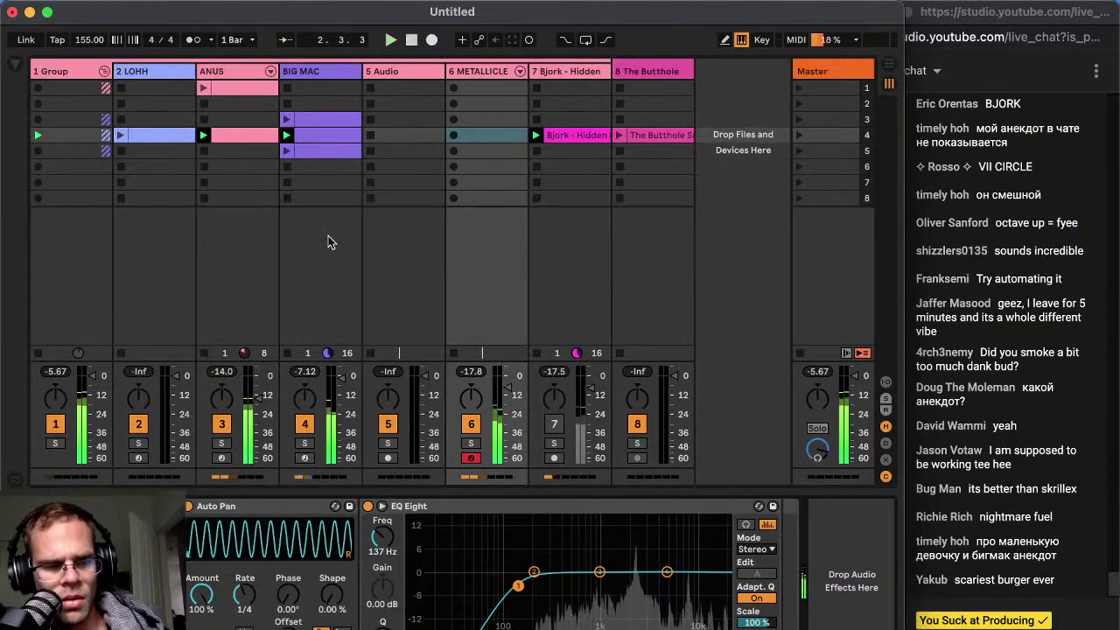
key(super+f)
text(ott)
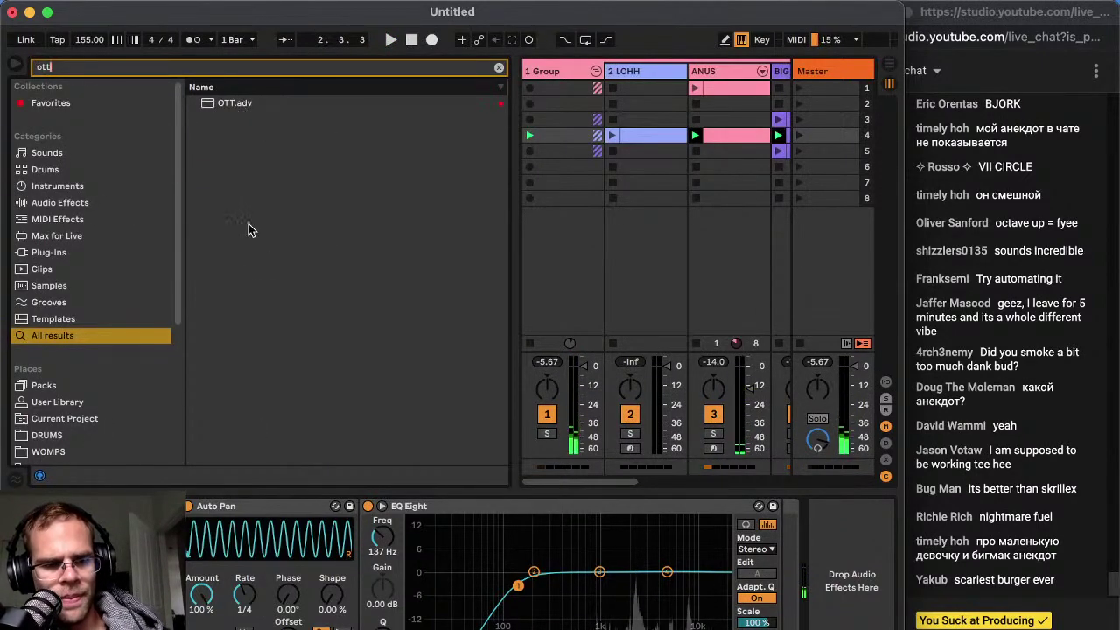
click(711, 88)
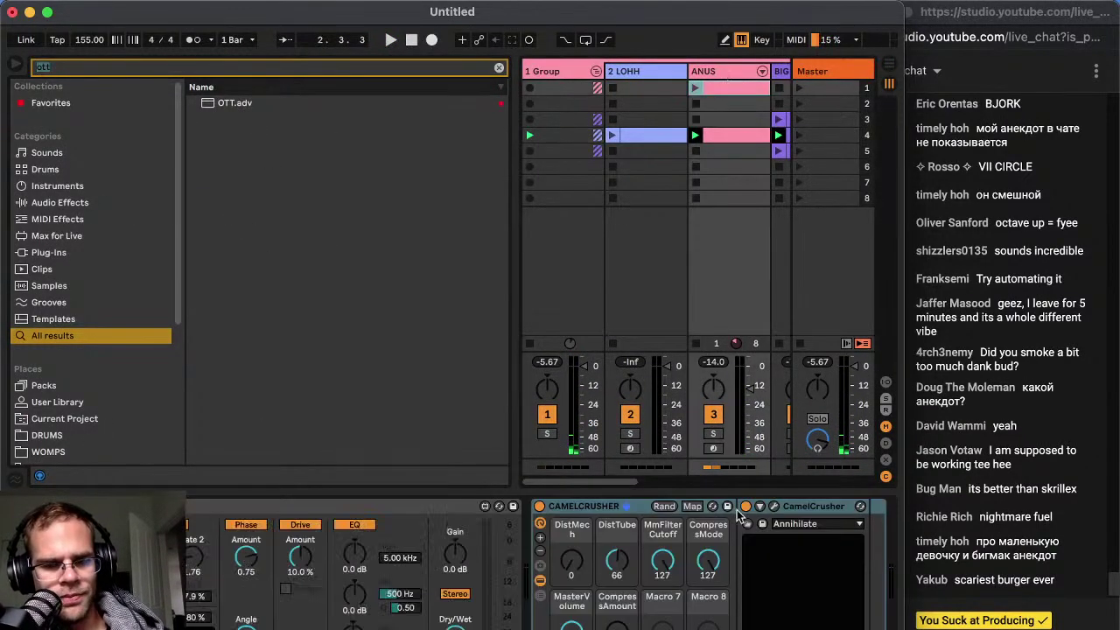
click(16, 64)
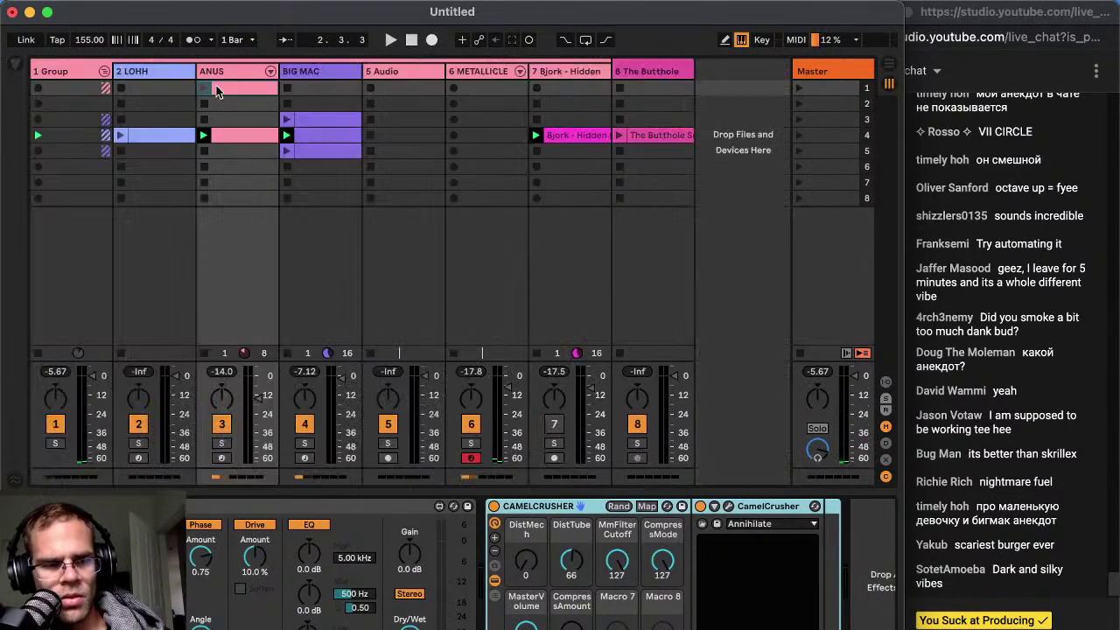
Copy the sidechain Compressor from the BIG MAC track to the end of the METALLICLEAD track's effects and play the result
click(388, 73)
click(331, 74)
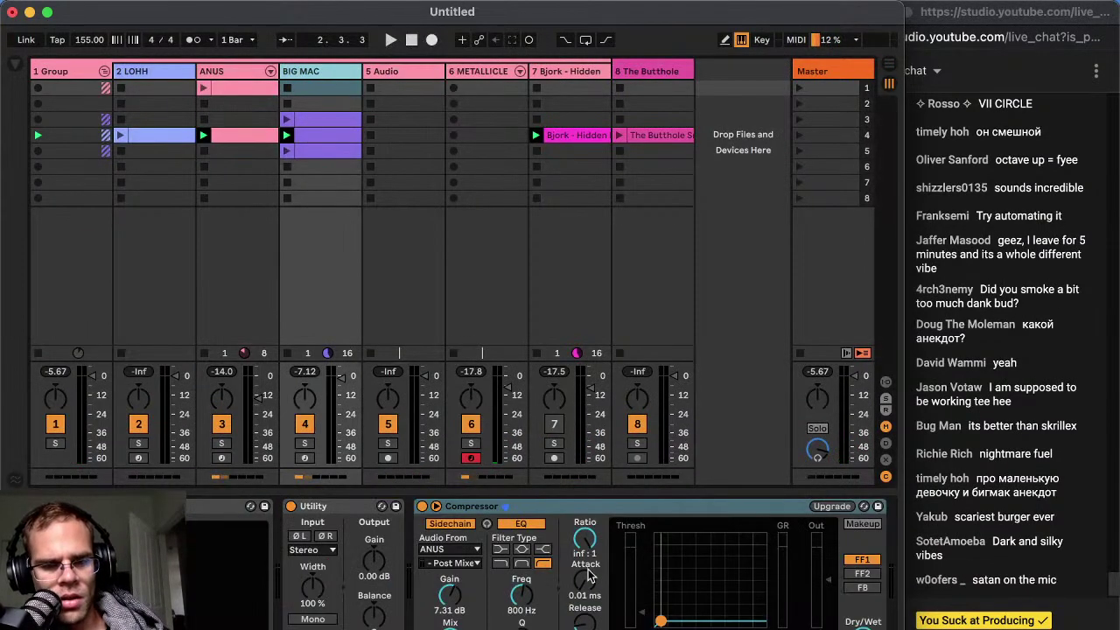
click(519, 505)
click(565, 88)
click(480, 62)
click(478, 74)
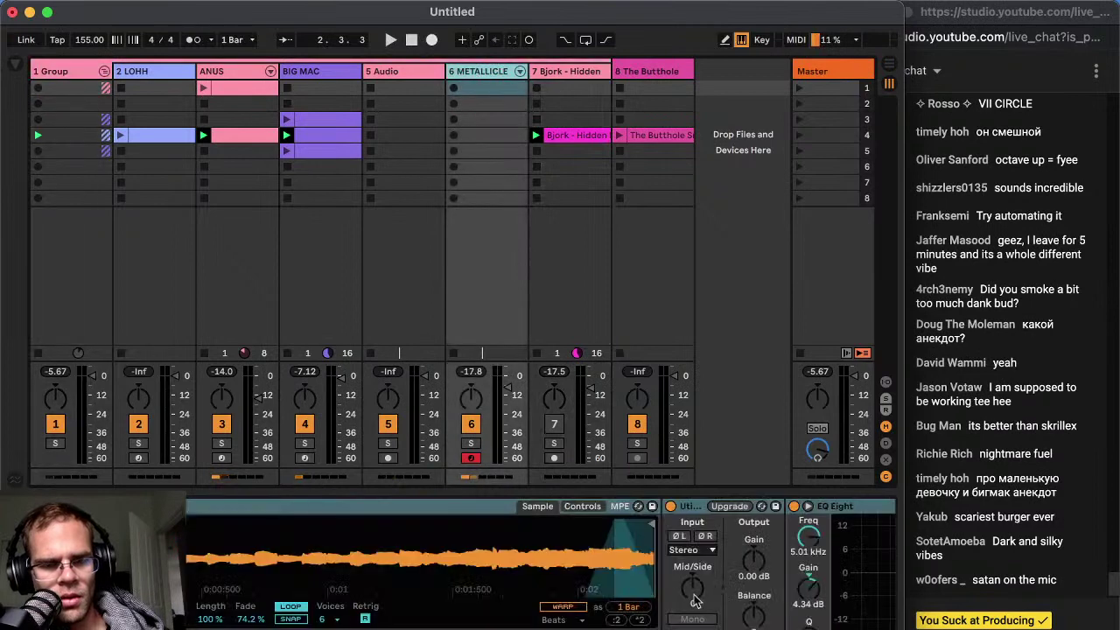
scroll(694, 600, right, 15)
key(space)
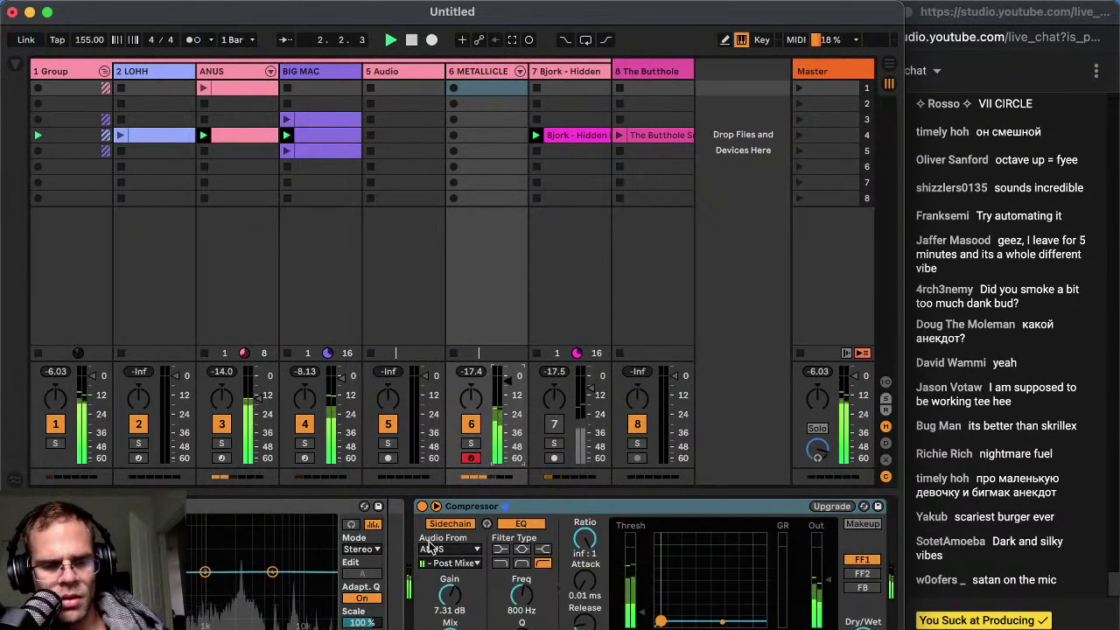
scroll(429, 547, left, 10)
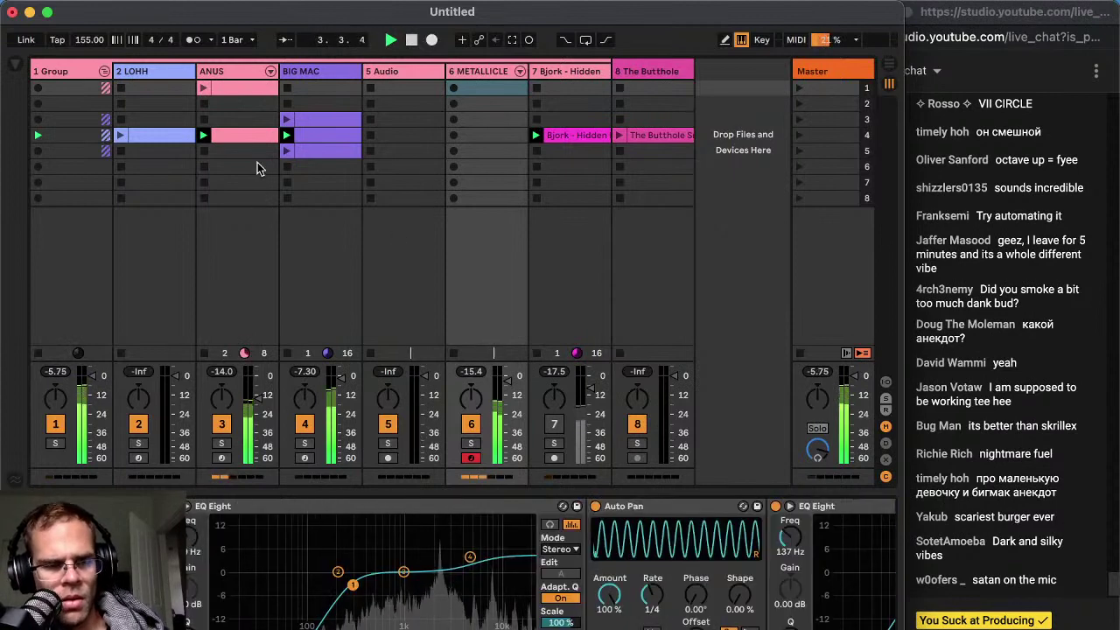
Arm the 5 Audio track for recording and set Vinyl Distortion's Crackle Volume to 0.52
click(153, 136)
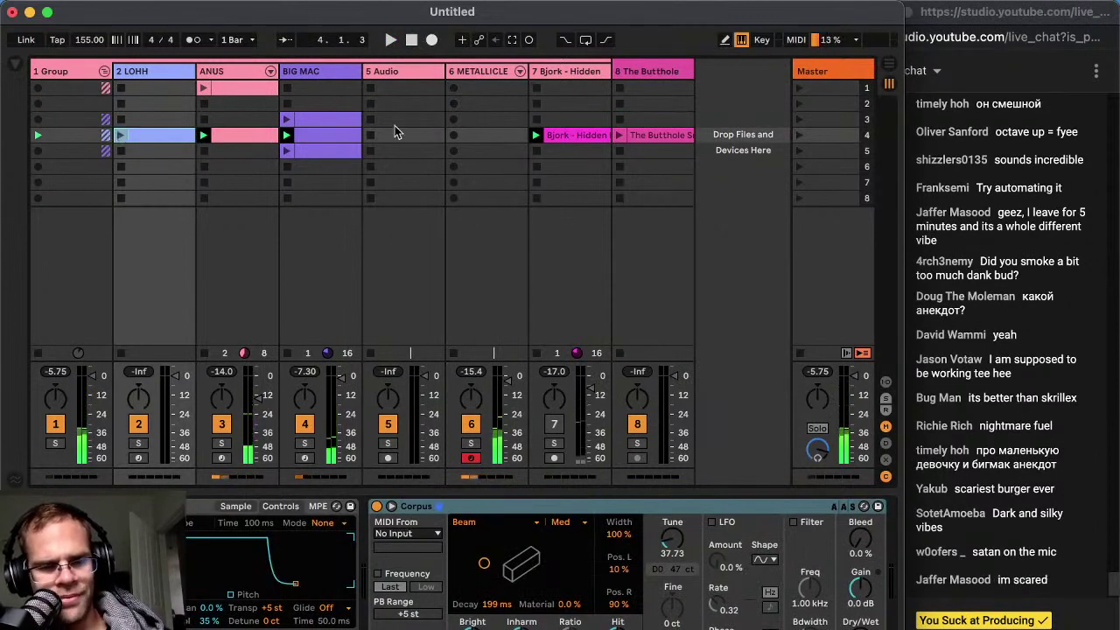
click(390, 77)
click(391, 459)
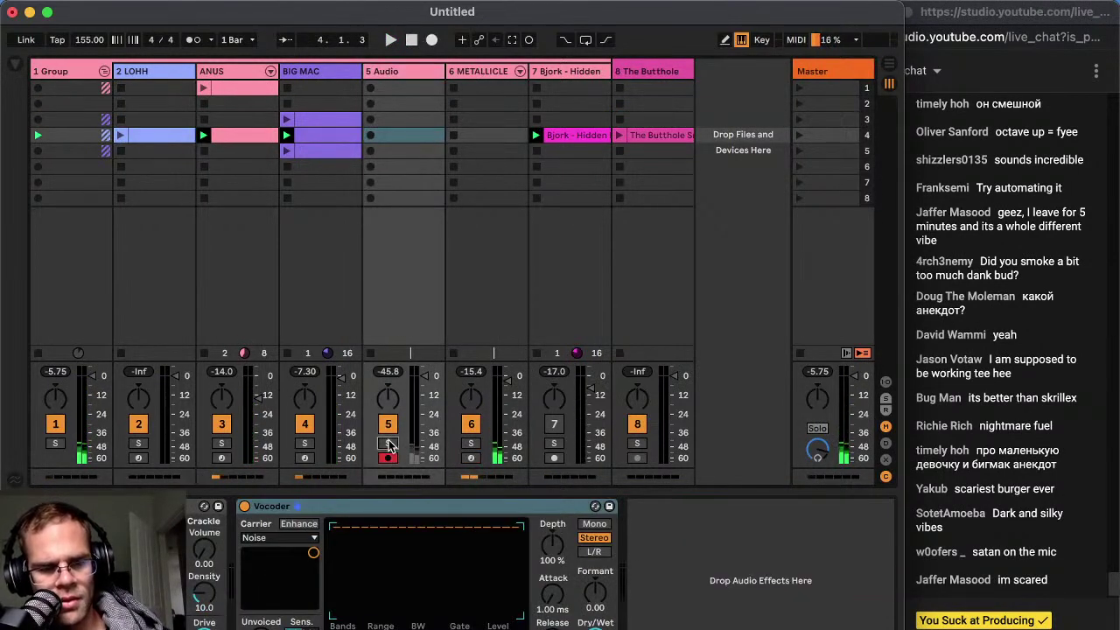
drag(204, 550, 204, 507)
Enable Enhance on the Vocoder and set its Bands to 40 and Depth to 112 %
click(278, 539)
click(279, 539)
click(298, 524)
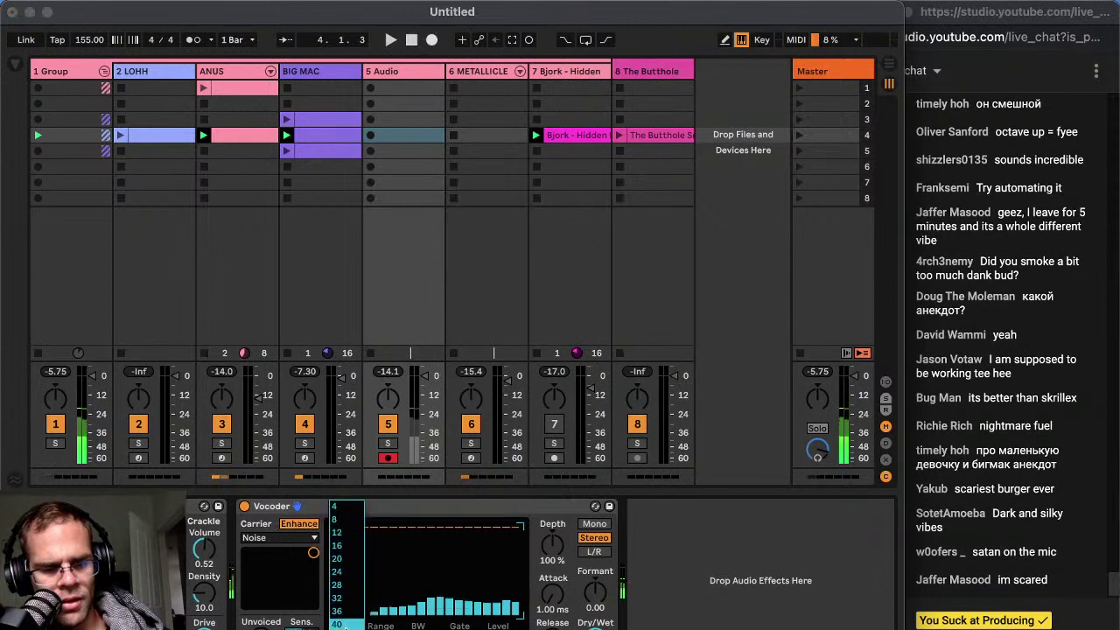
click(244, 507)
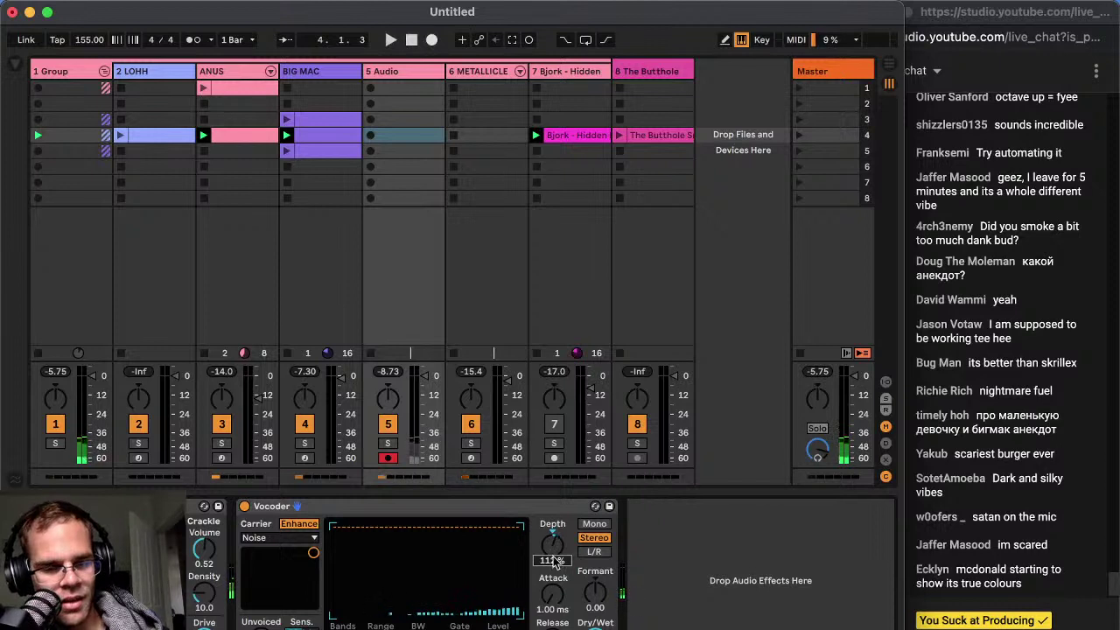
Try Modulator as the Vocoder's carrier, then switch the carrier back to Noise
click(284, 538)
click(280, 566)
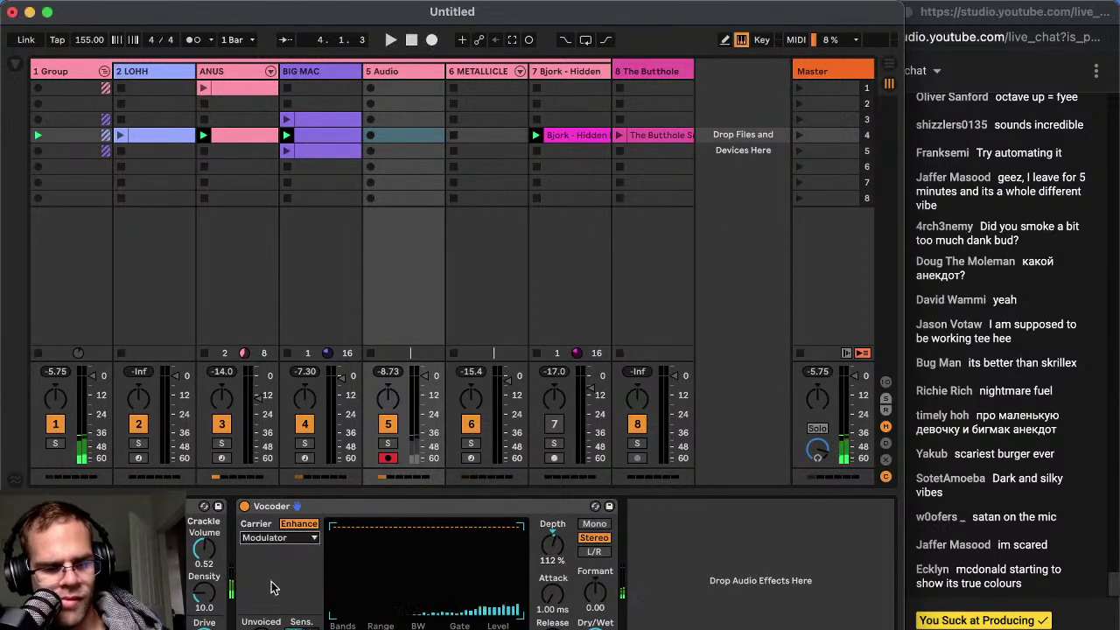
click(285, 537)
click(282, 555)
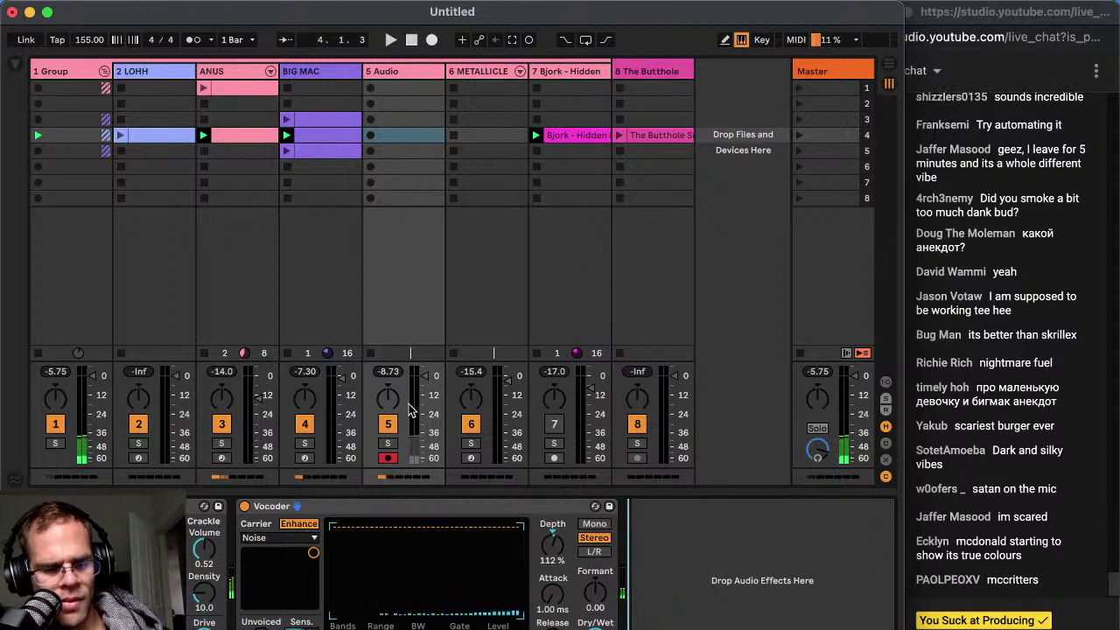
Set the 5 Audio track's monitoring to Auto and disarm the track
click(885, 384)
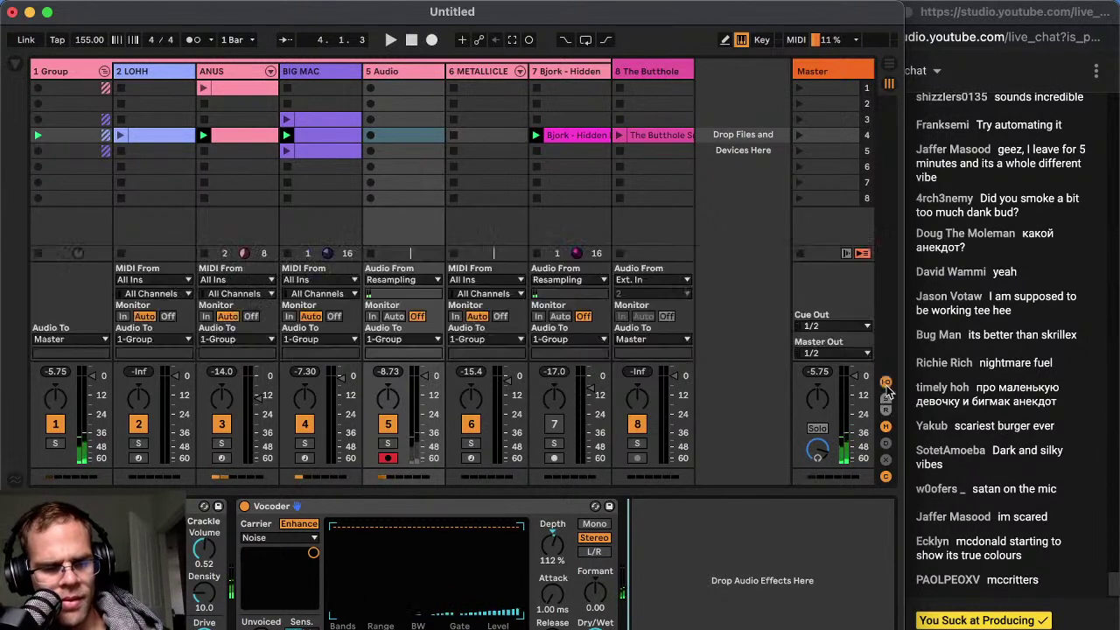
click(395, 316)
click(885, 384)
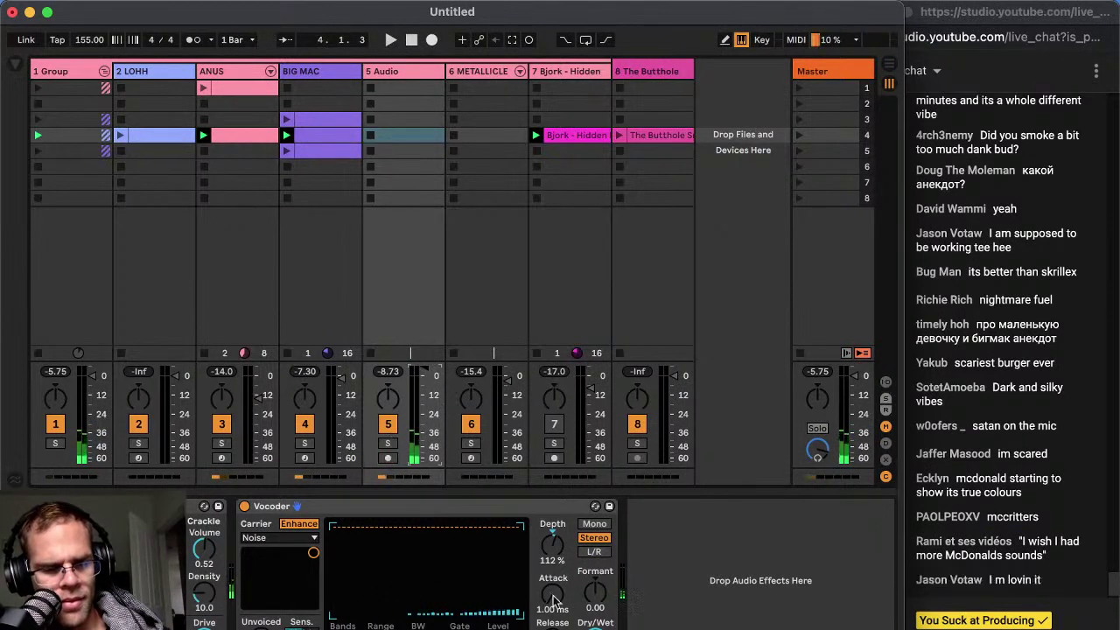
Find the OTT preset in the browser and add it after the Vocoder on the 5 Audio track
key(super+f)
text(ott)
key(Down)
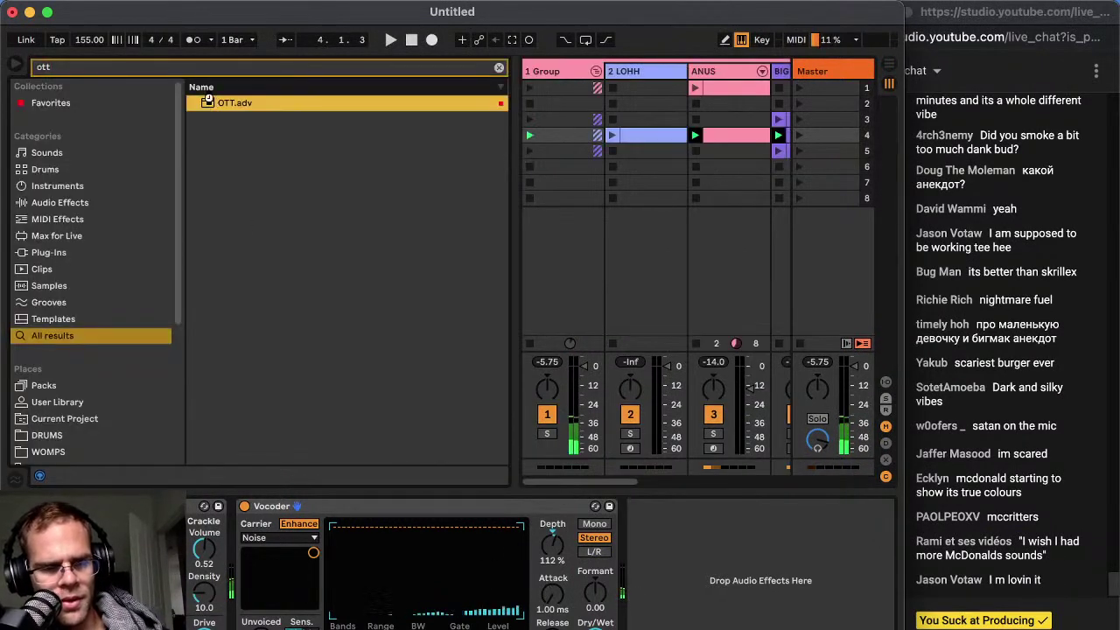
key(Return)
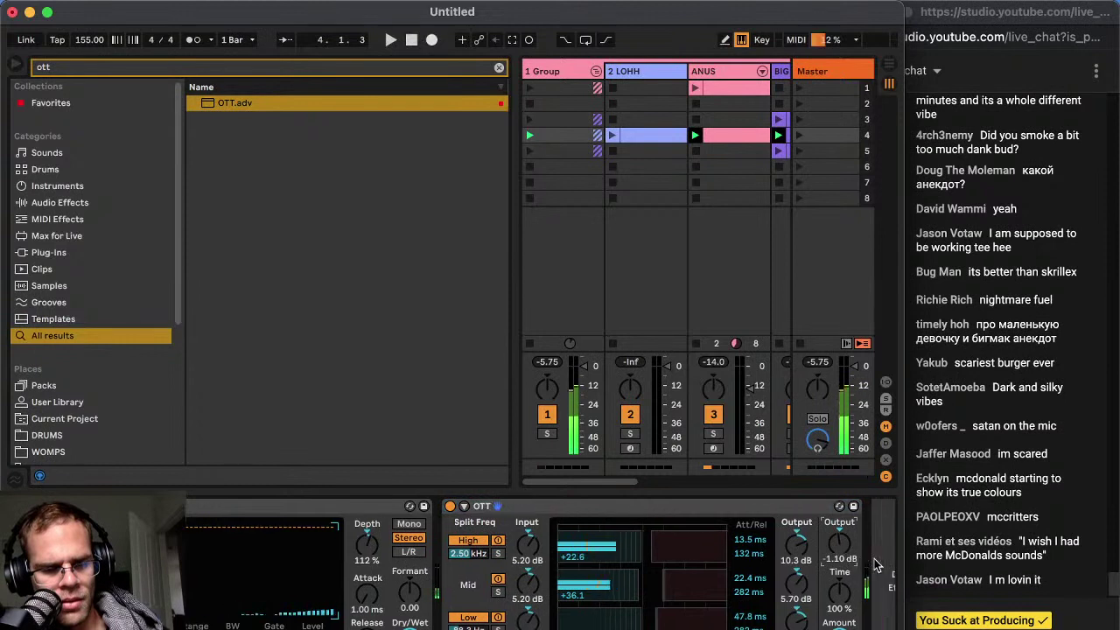
Set the Vocoder's Depth to 140 % and OTT's Output to 12.0 dB, and hide the browser
drag(307, 544, 306, 520)
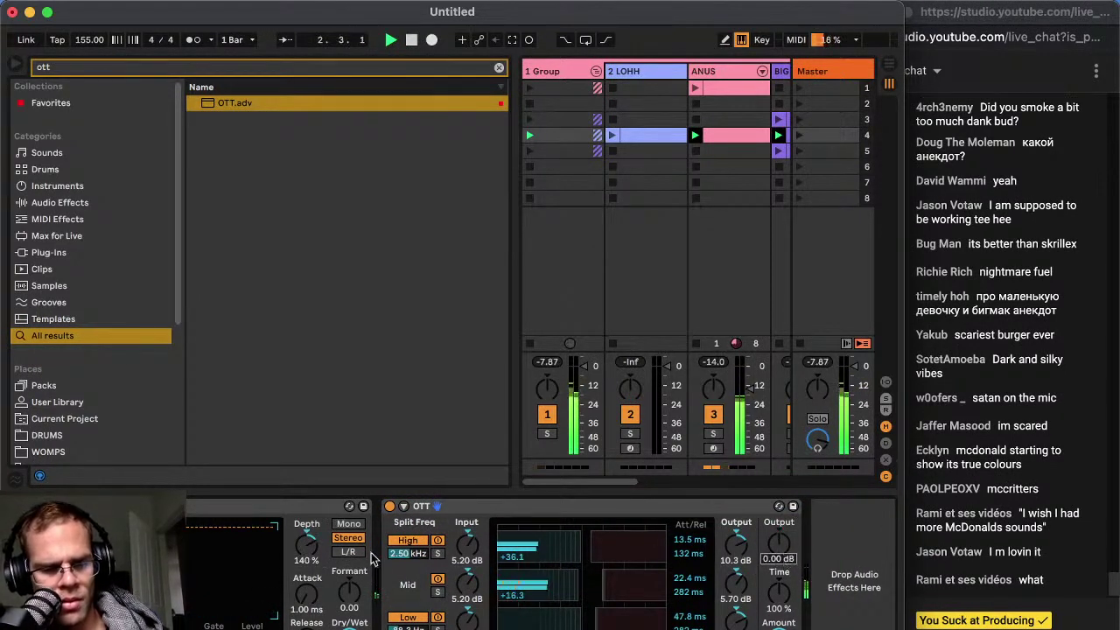
drag(787, 553, 788, 505)
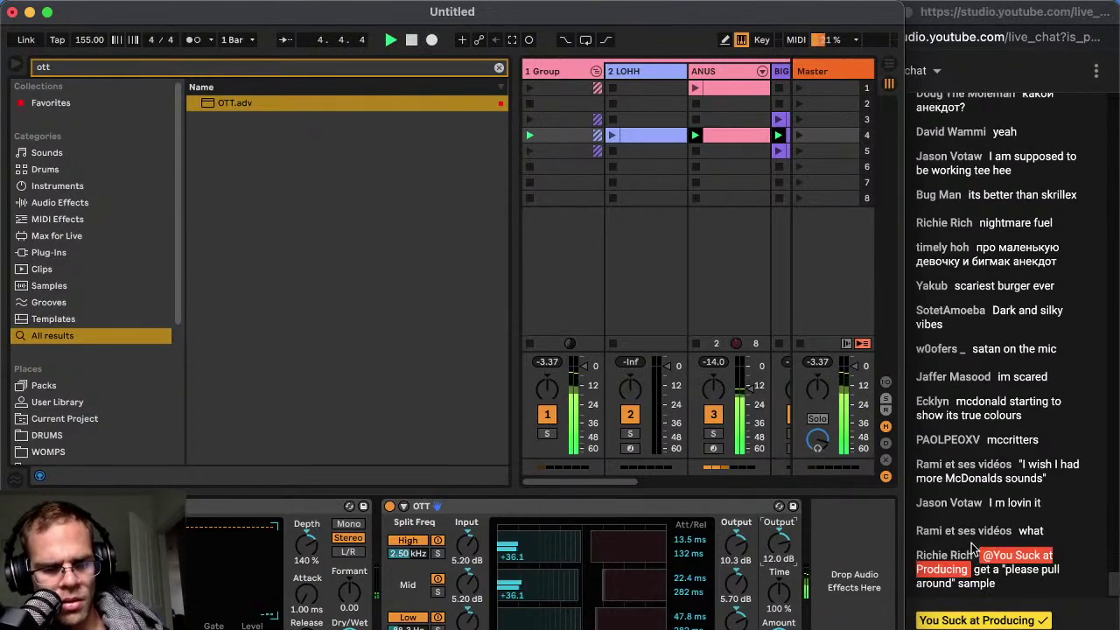
click(15, 66)
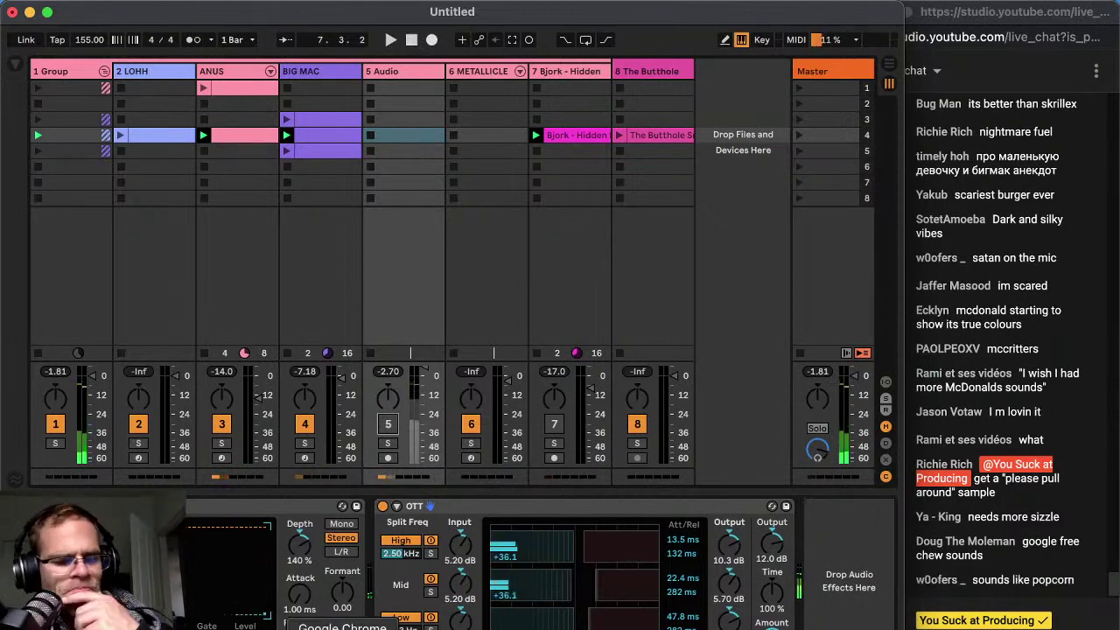
Switch to Chrome and look over the open Freesound hamburger search results and the login page
key(super+Tab)
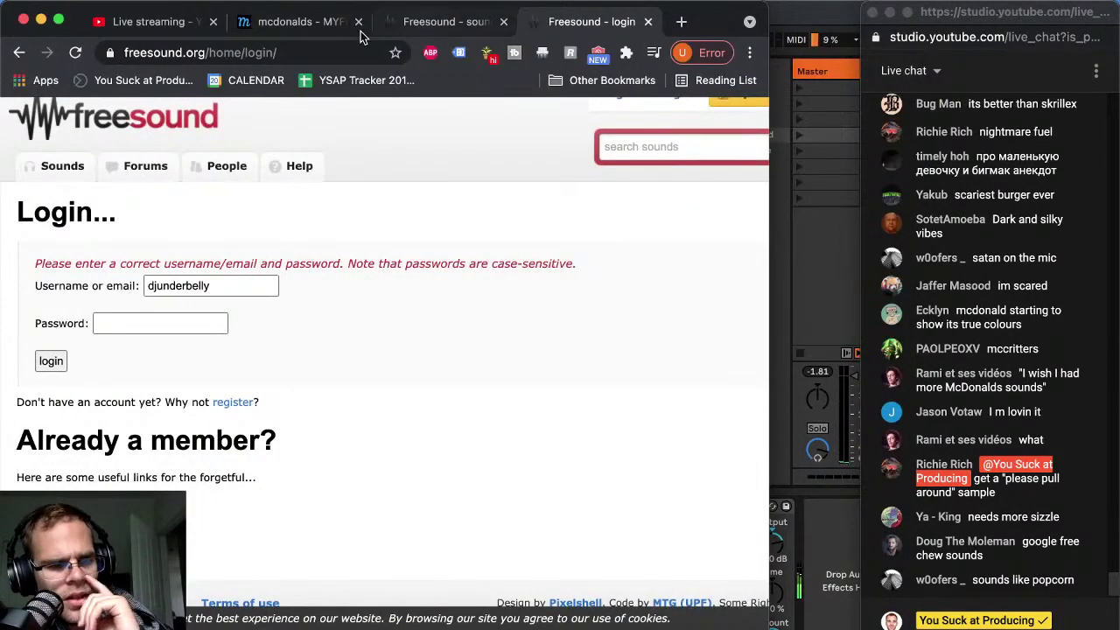
click(465, 25)
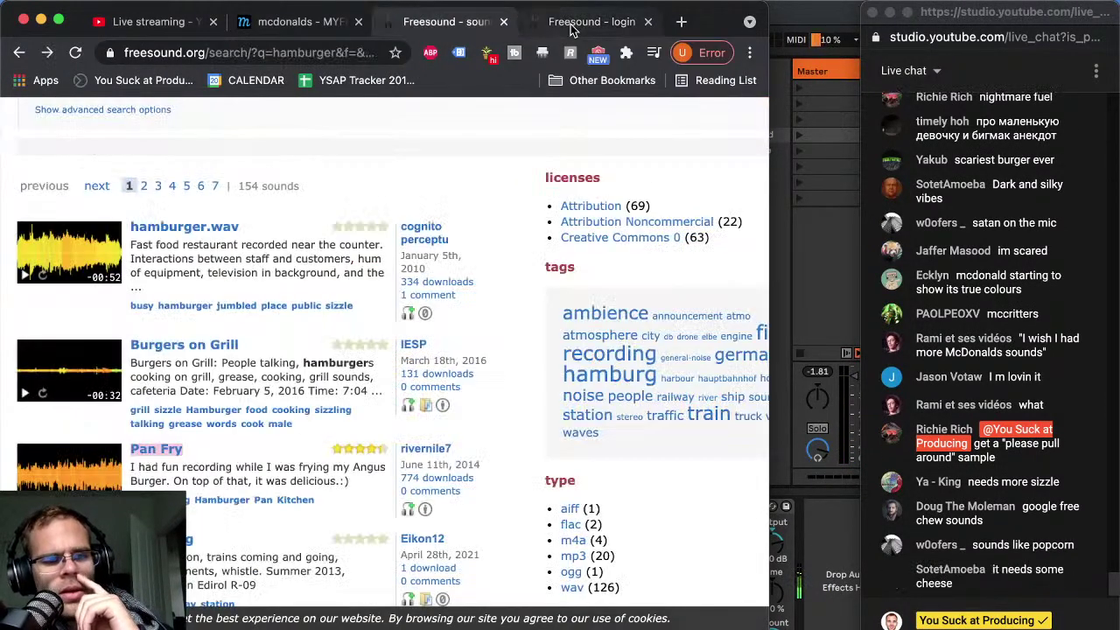
click(570, 26)
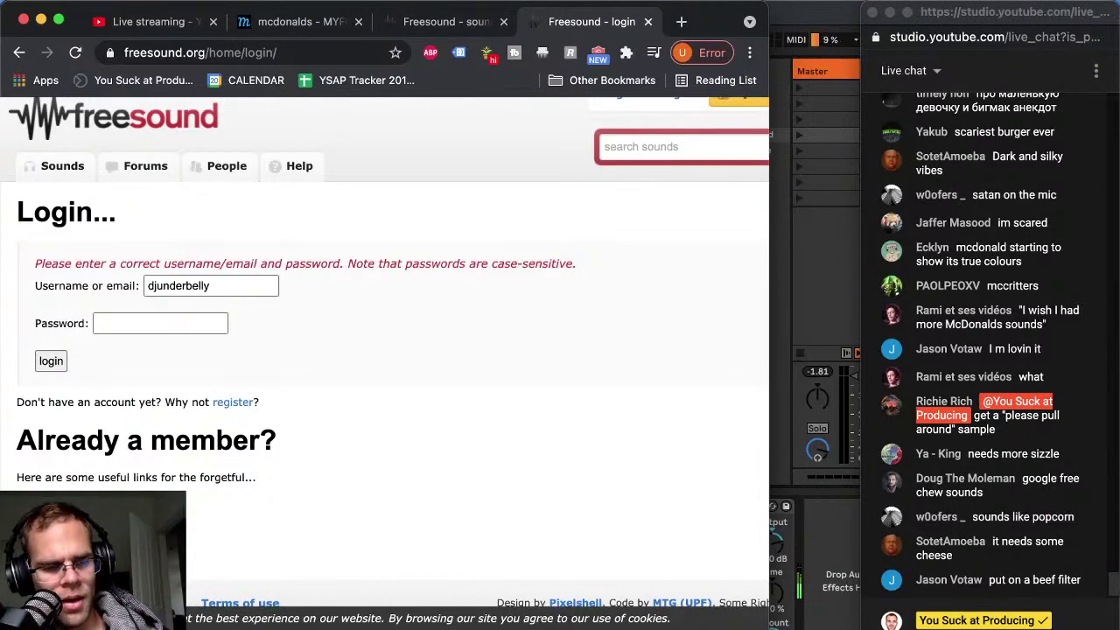
Switch to OBS and hide the Display Capture source in the Ableton scene
key(super+Tab)
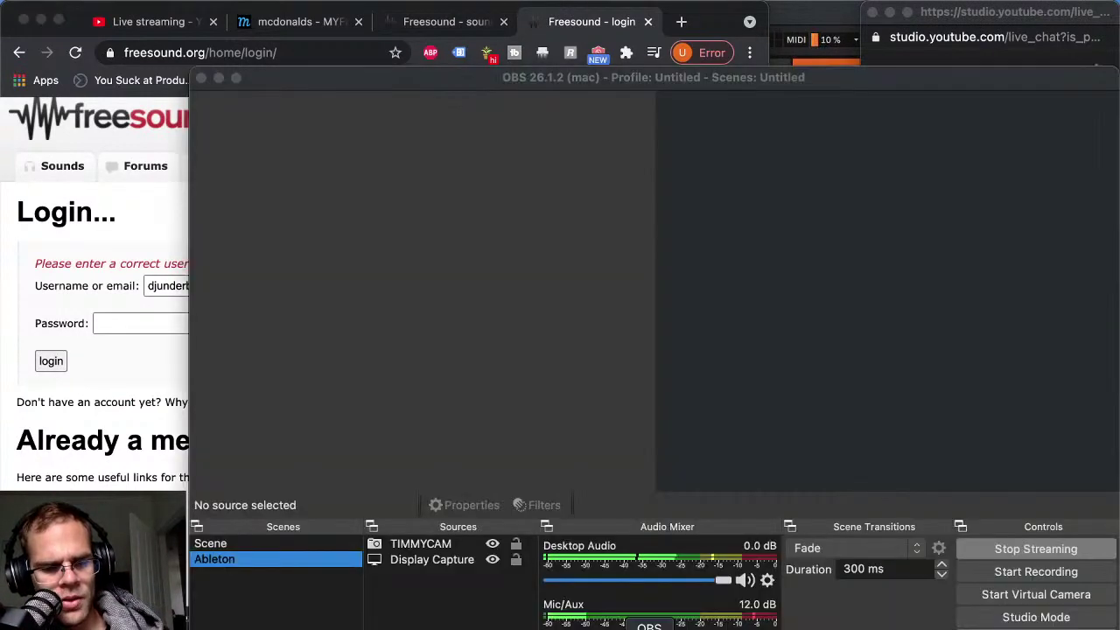
click(466, 562)
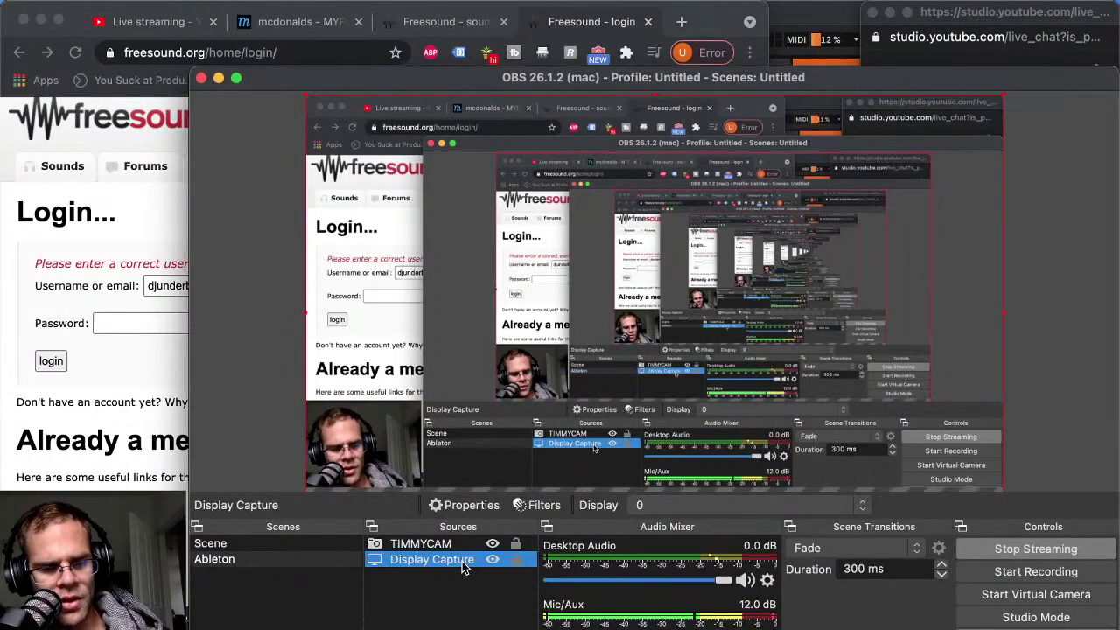
click(493, 560)
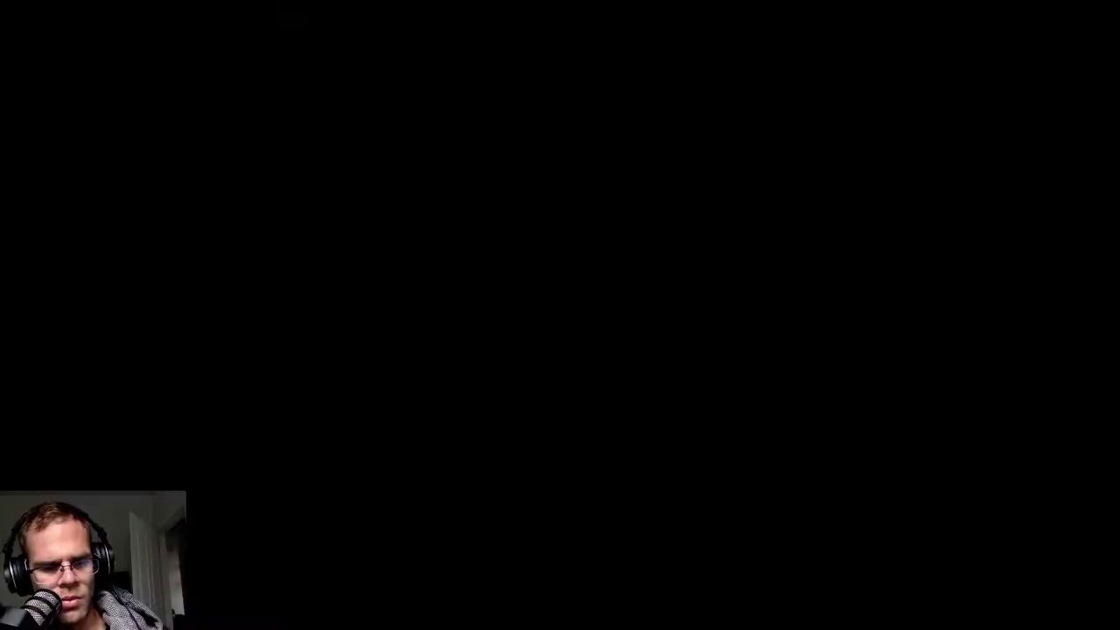
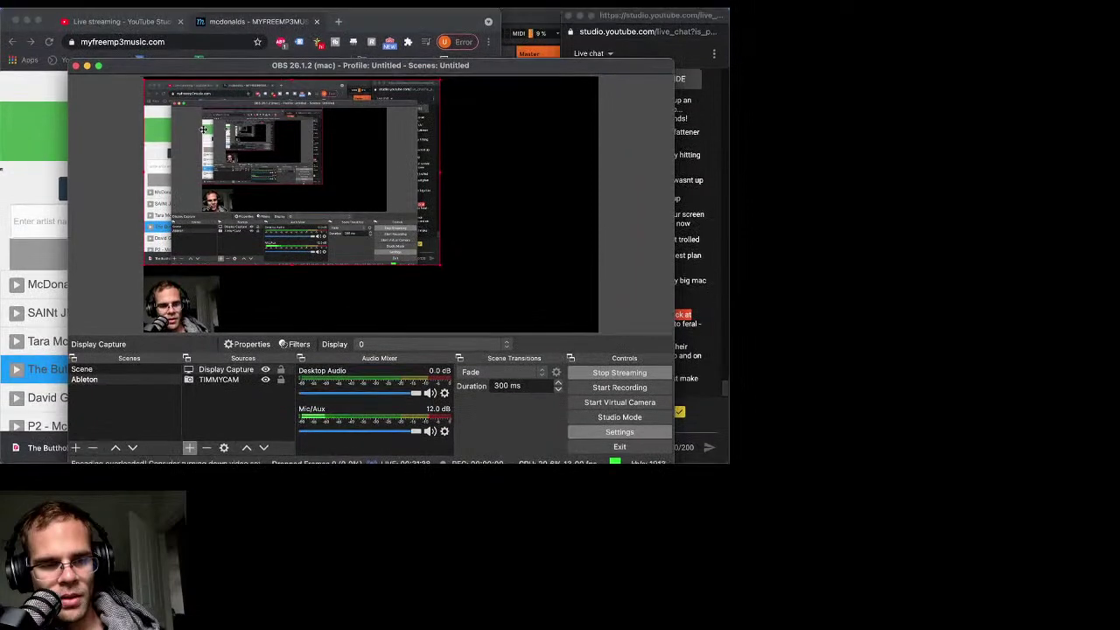
Enlarge and centre the Display Capture source on the OBS canvas, place the webcam source above it, and minimize OBS
drag(440, 255, 494, 321)
drag(615, 375, 677, 374)
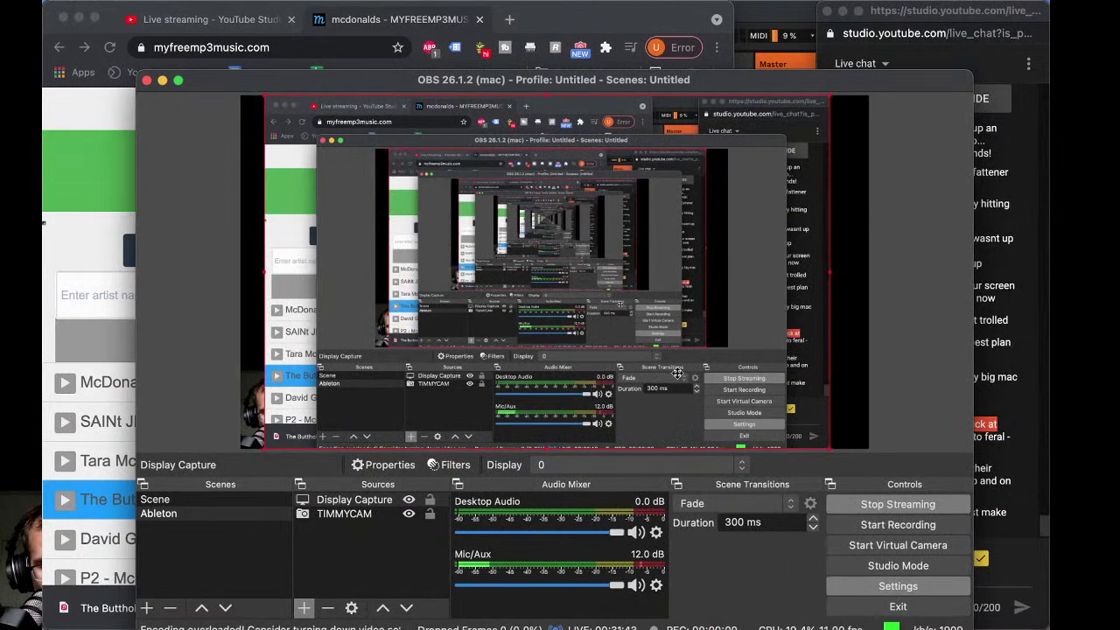
click(368, 507)
drag(367, 506, 358, 501)
click(355, 514)
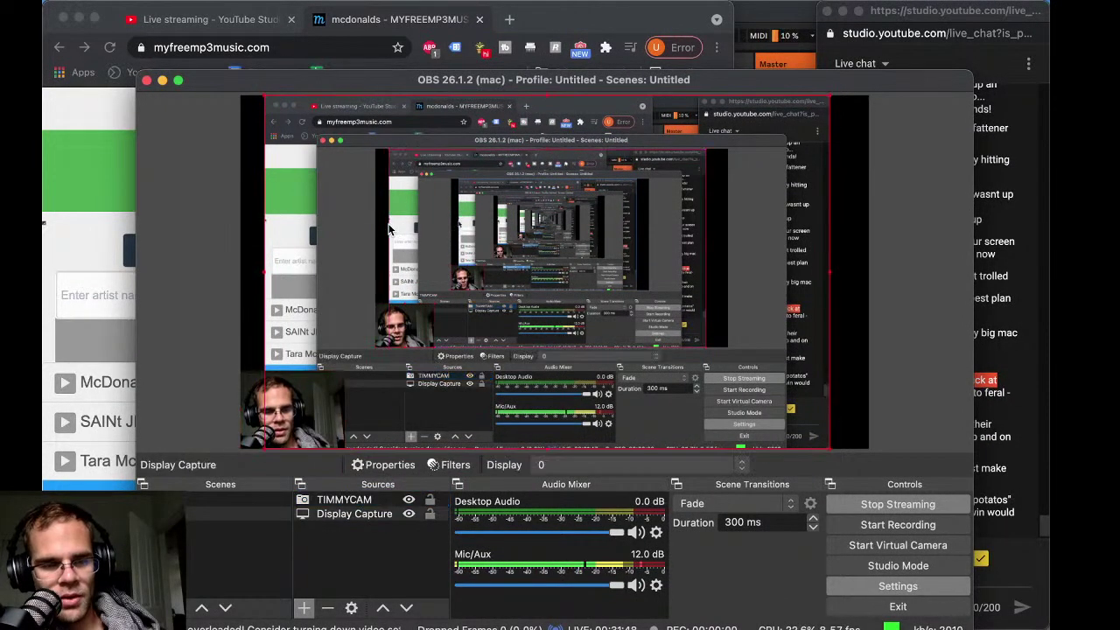
drag(423, 221, 437, 222)
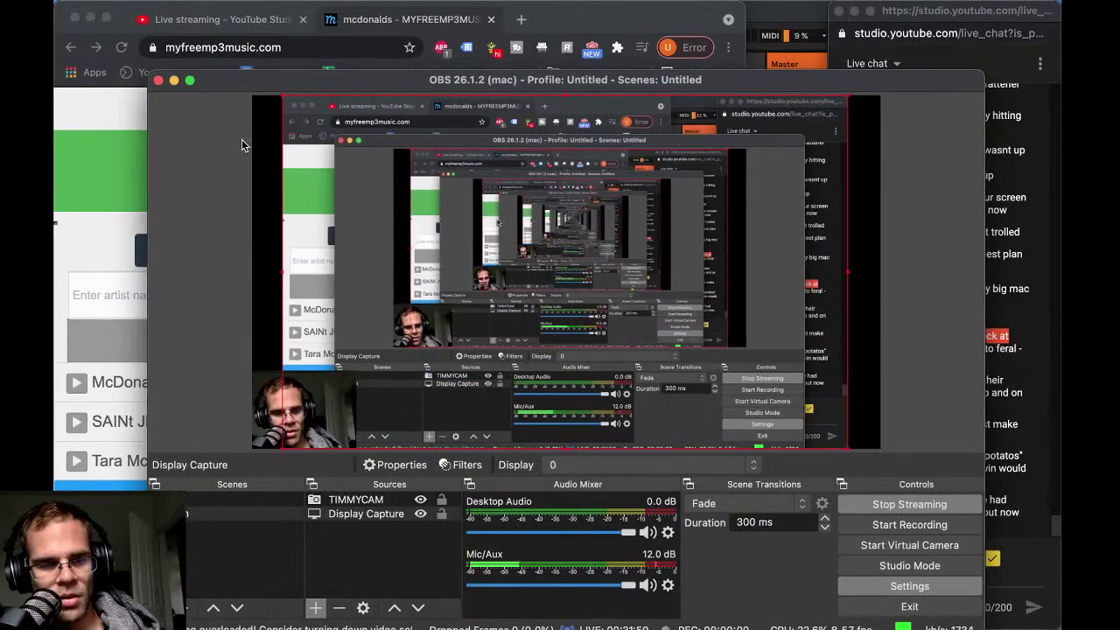
click(175, 80)
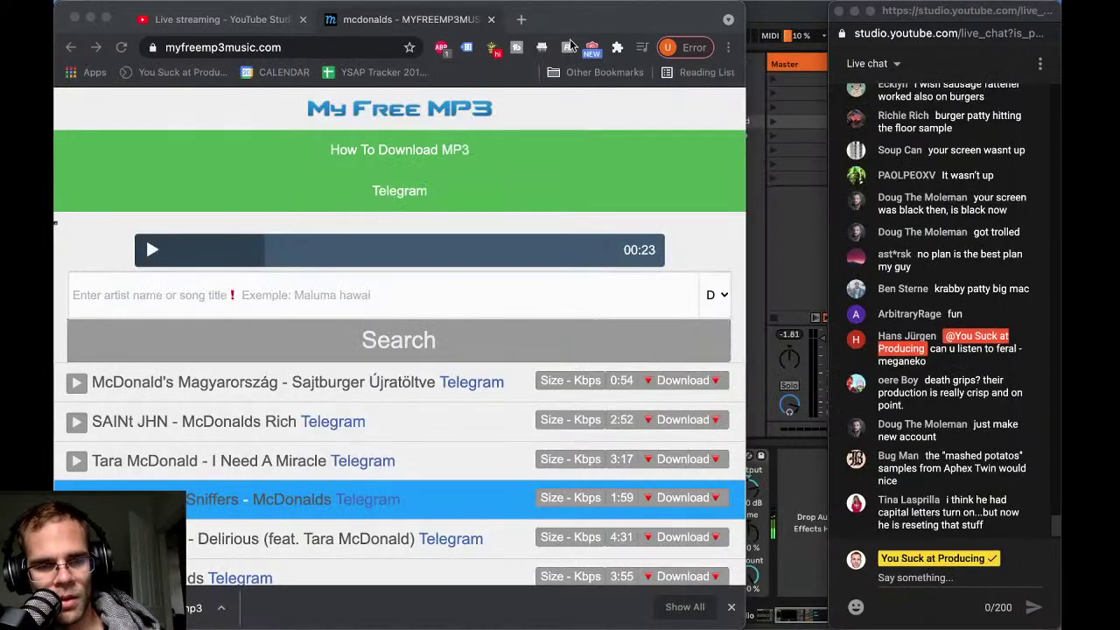
Switch back to Ableton Live, look over the tracks' devices, and play the LOHH clip in scene 4
drag(558, 23, 578, 23)
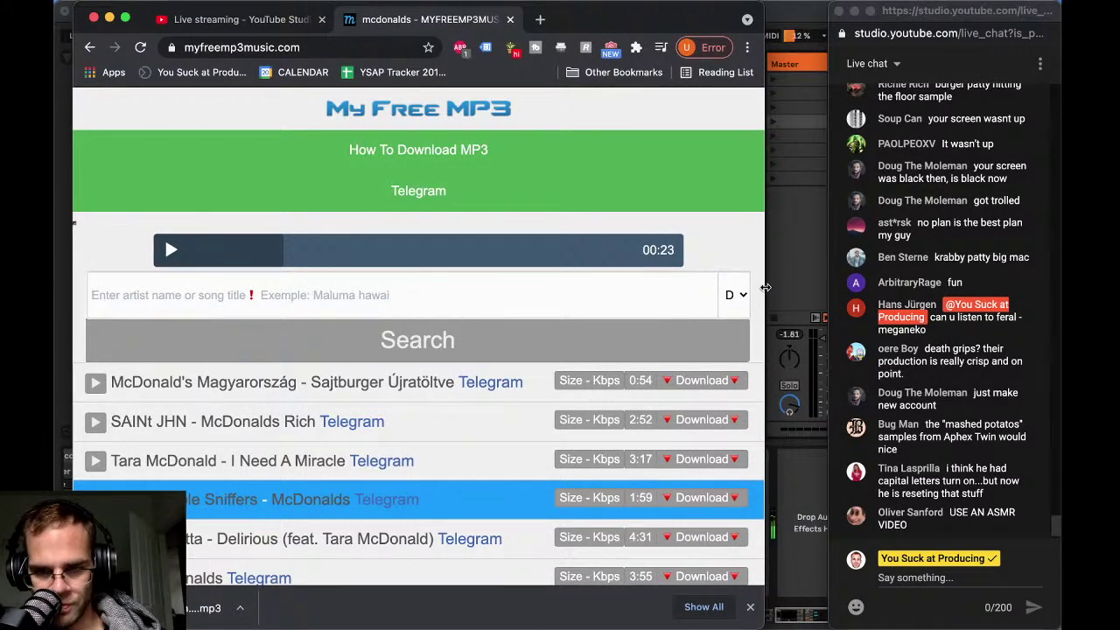
click(800, 271)
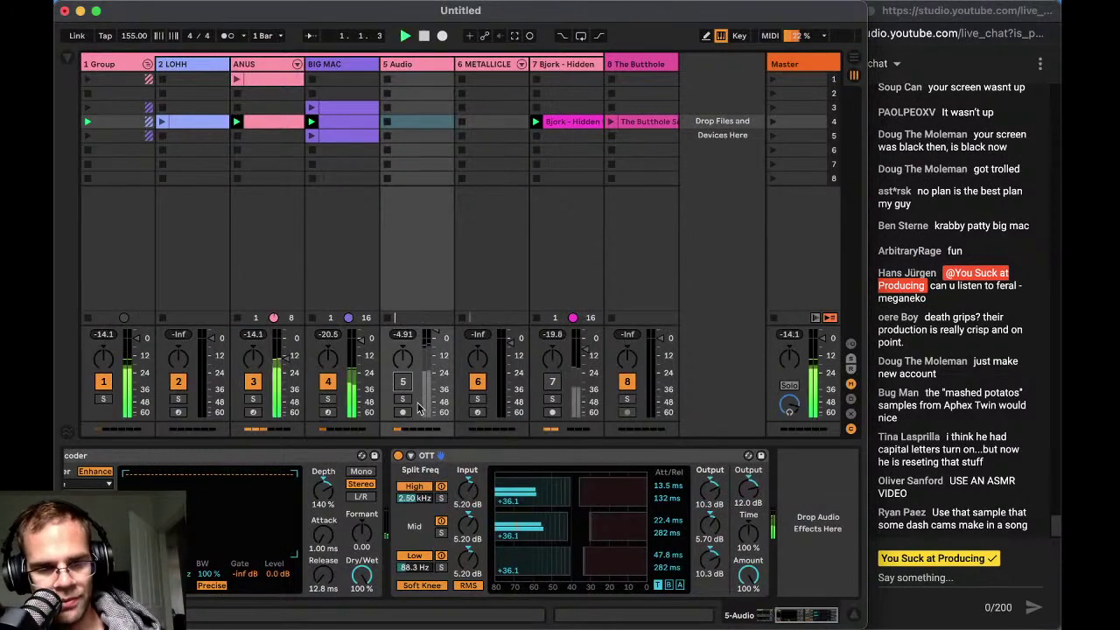
click(479, 66)
click(401, 65)
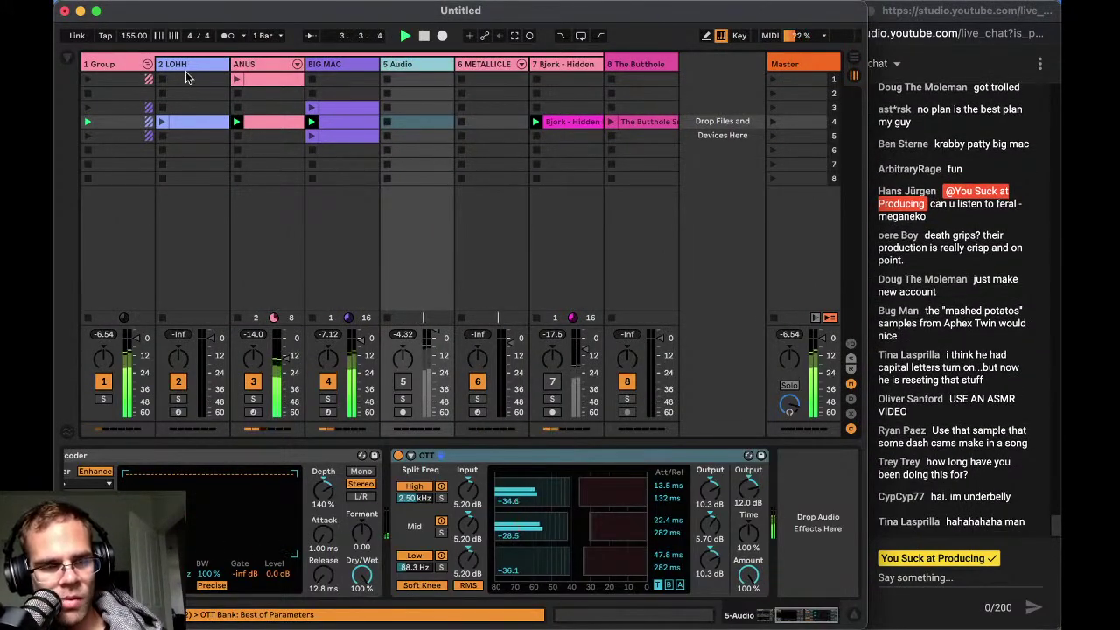
click(185, 78)
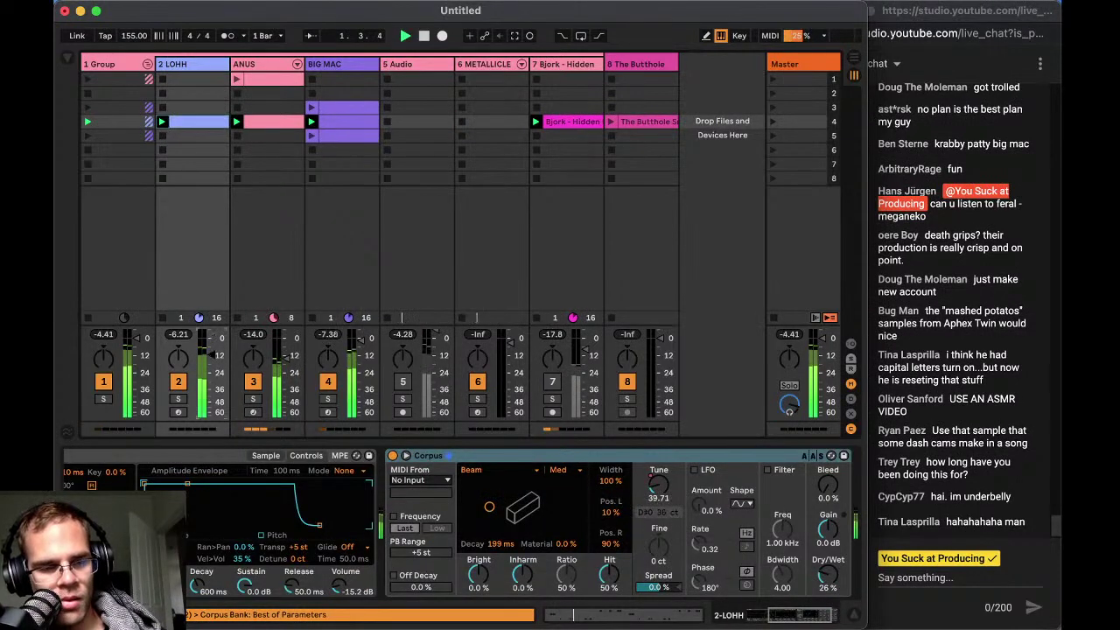
click(111, 65)
Close the current set without saving its changes and start a new, empty Live Set
key(super+q)
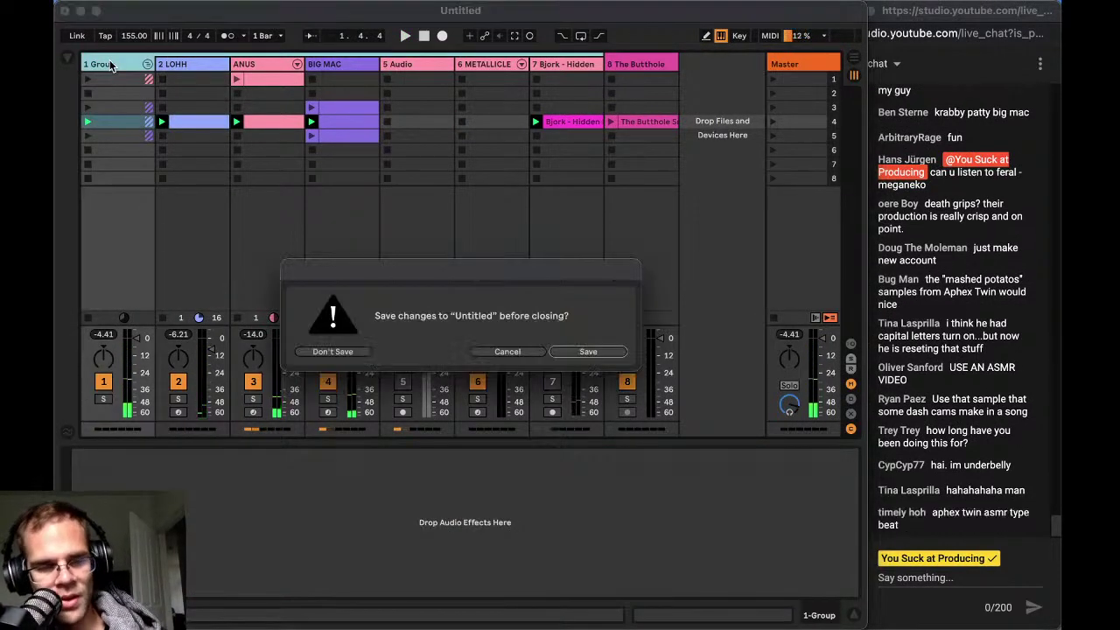
click(333, 351)
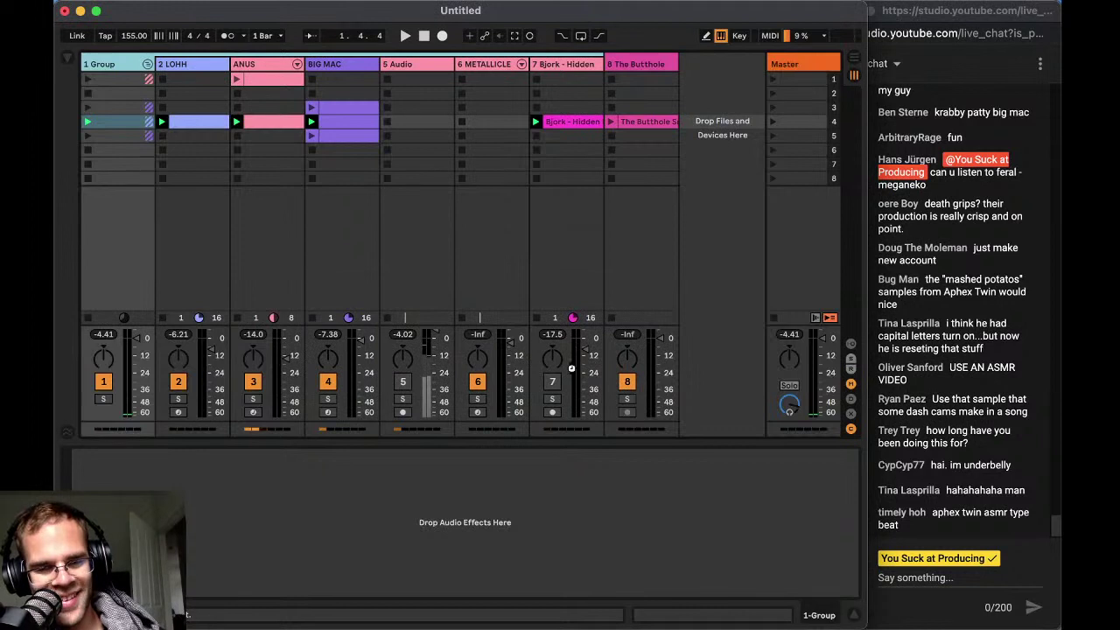
click(973, 322)
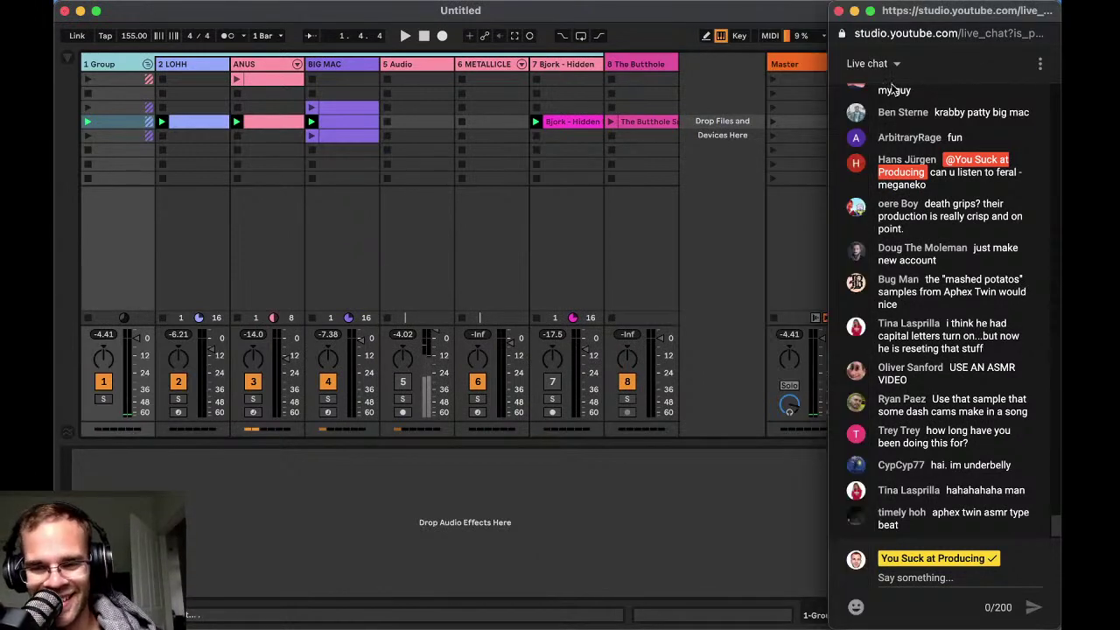
click(707, 89)
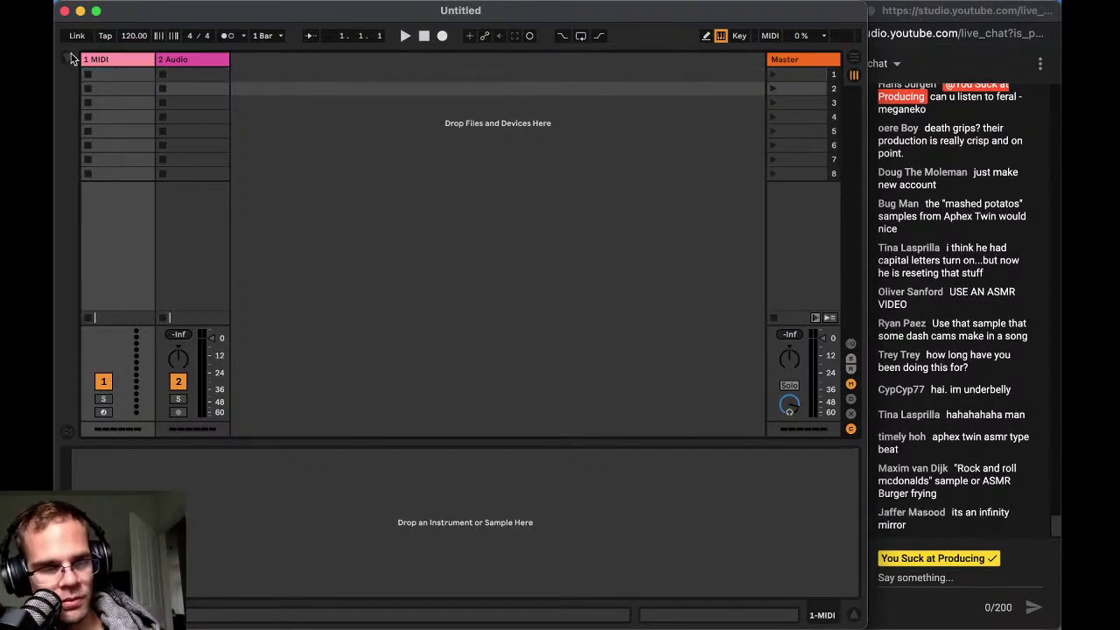
Open the browser with an empty search and set the new set's tempo to 110 BPM
key(super+f)
text(ott)
click(502, 60)
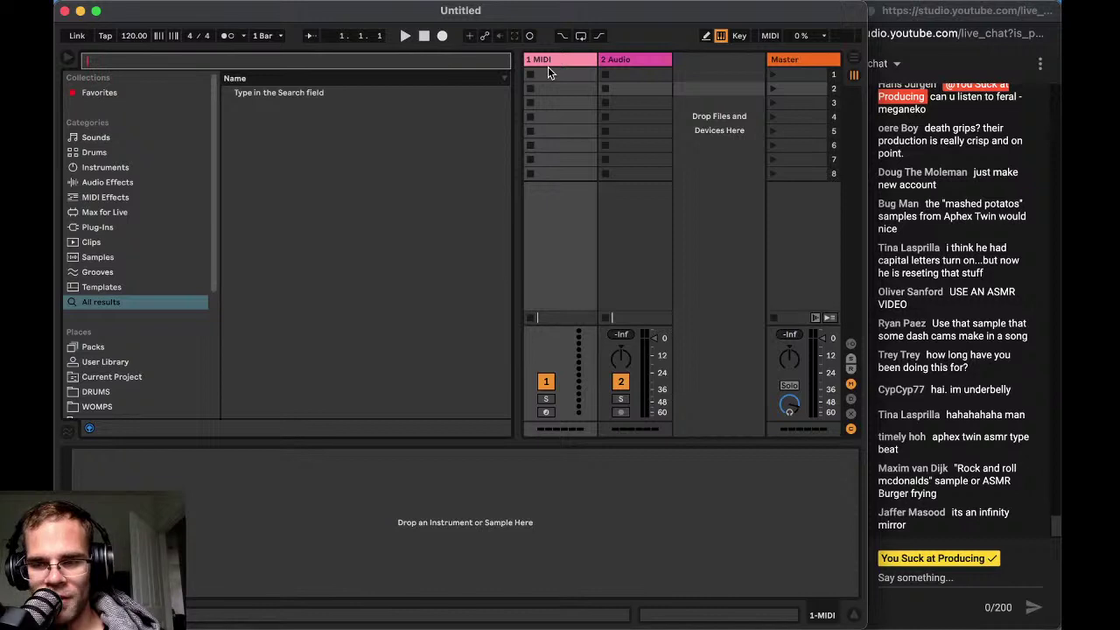
click(561, 77)
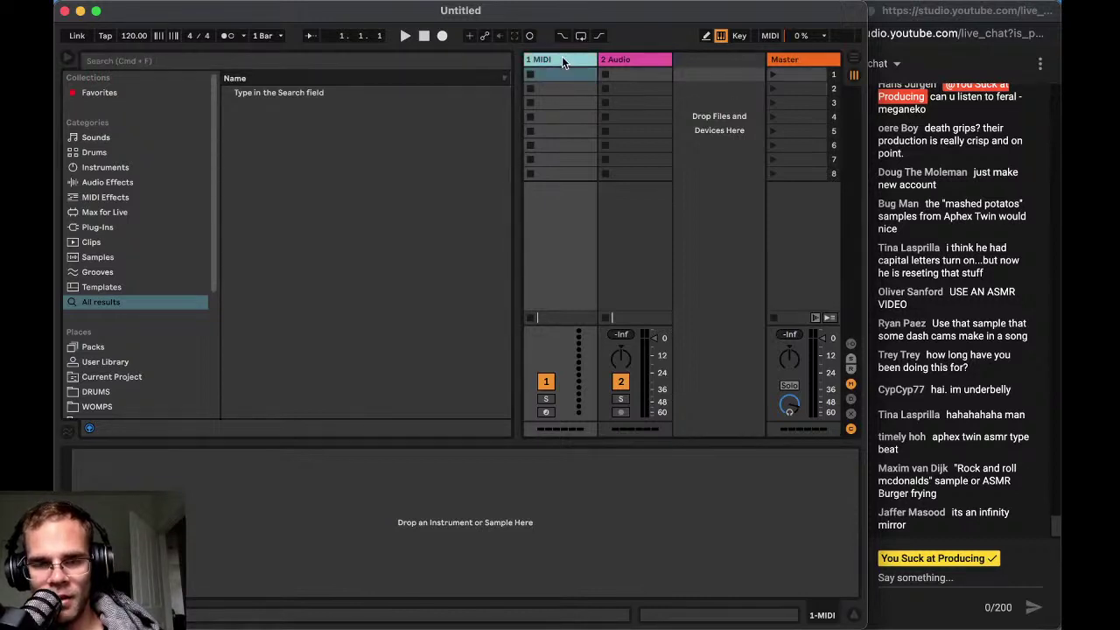
scroll(190, 267, down, 5)
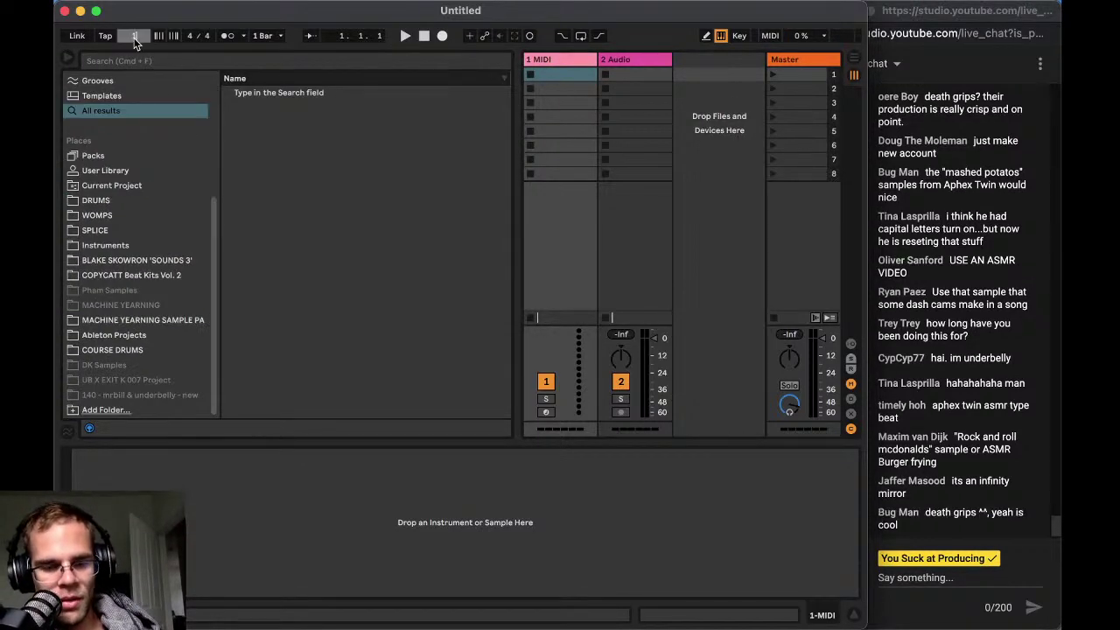
click(553, 60)
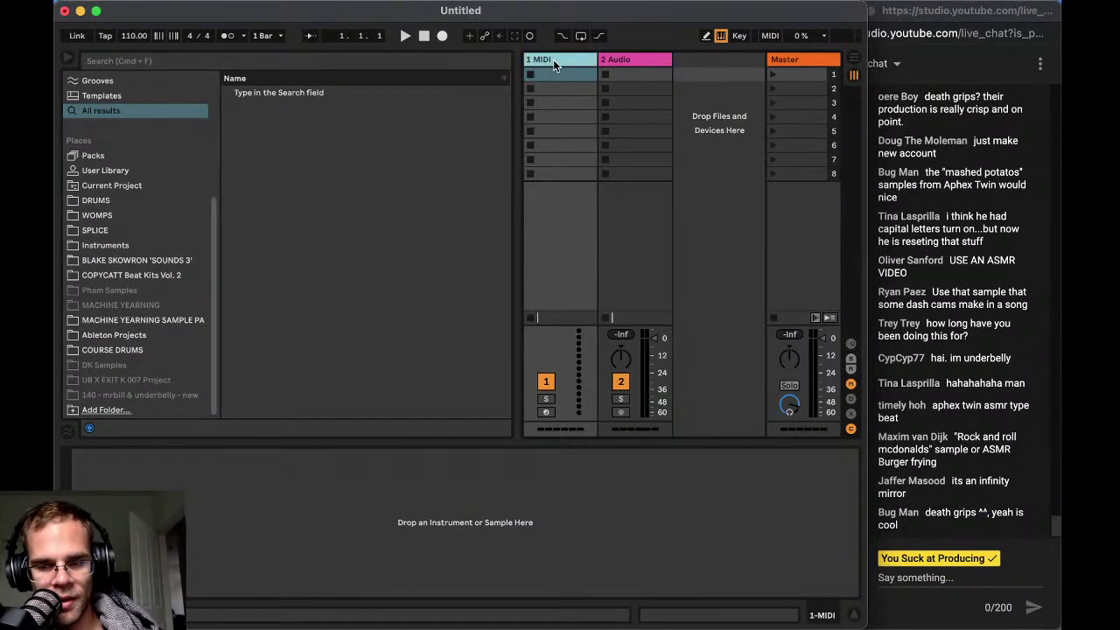
Browse the Drums category and load an empty Drum Rack onto the 1 MIDI track
scroll(142, 323, up, 5)
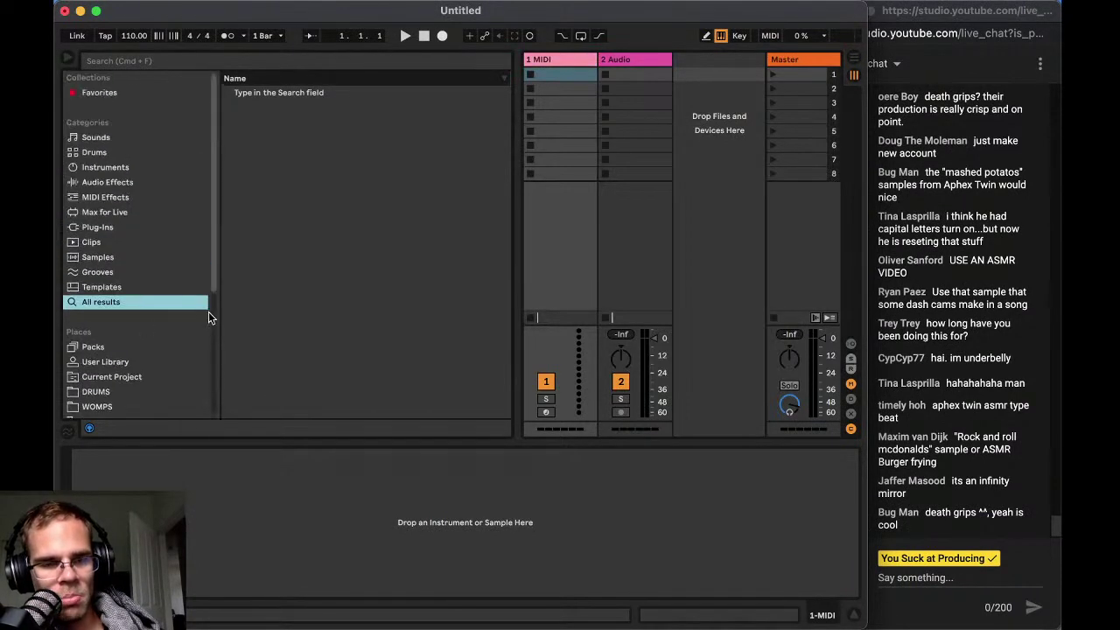
click(106, 391)
scroll(106, 391, down, 1)
click(94, 152)
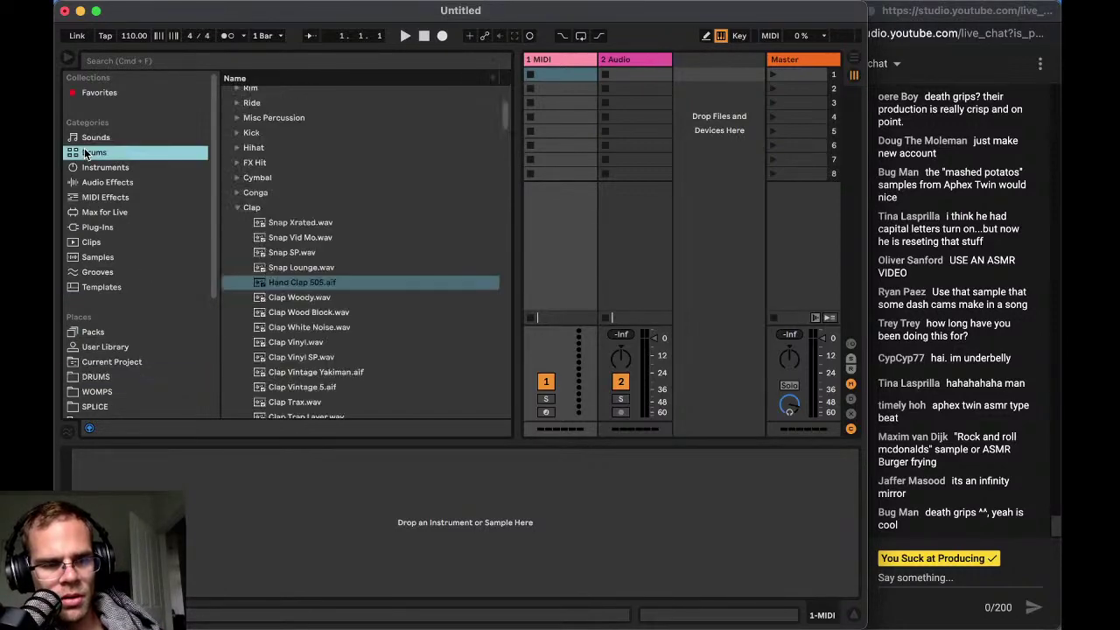
scroll(246, 187, up, 10)
click(240, 320)
scroll(124, 369, down, 3)
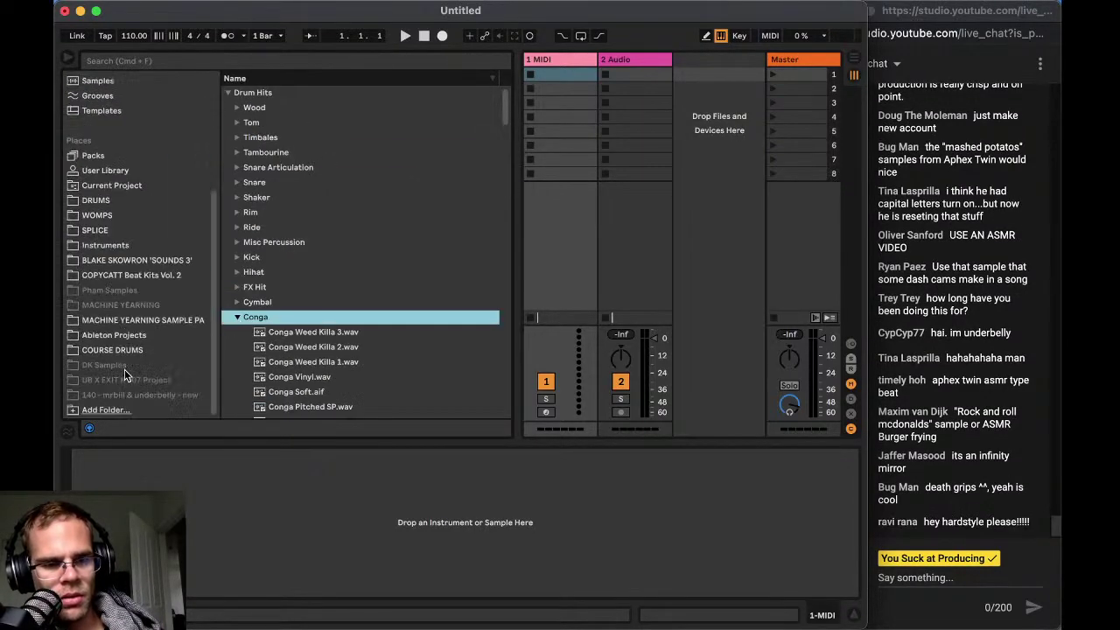
click(117, 368)
scroll(124, 295, up, 3)
click(131, 153)
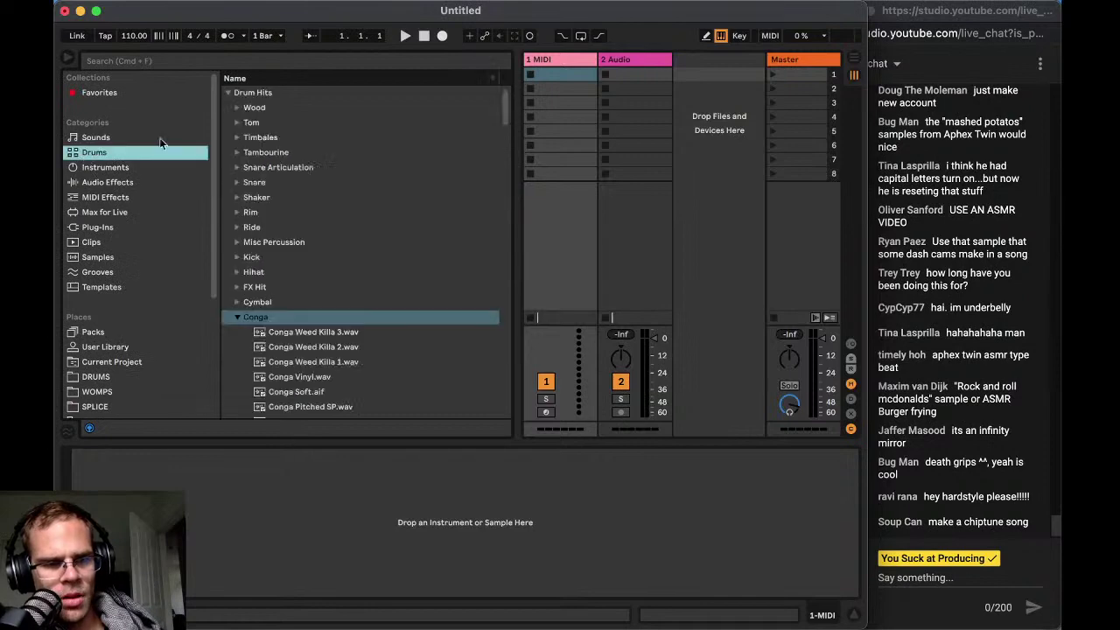
click(226, 92)
double_click(269, 107)
Audition the kicks in the COURSE DRUMS folder and load SICKKICK1.wav onto the Drum Rack's first pad
scroll(120, 309, down, 3)
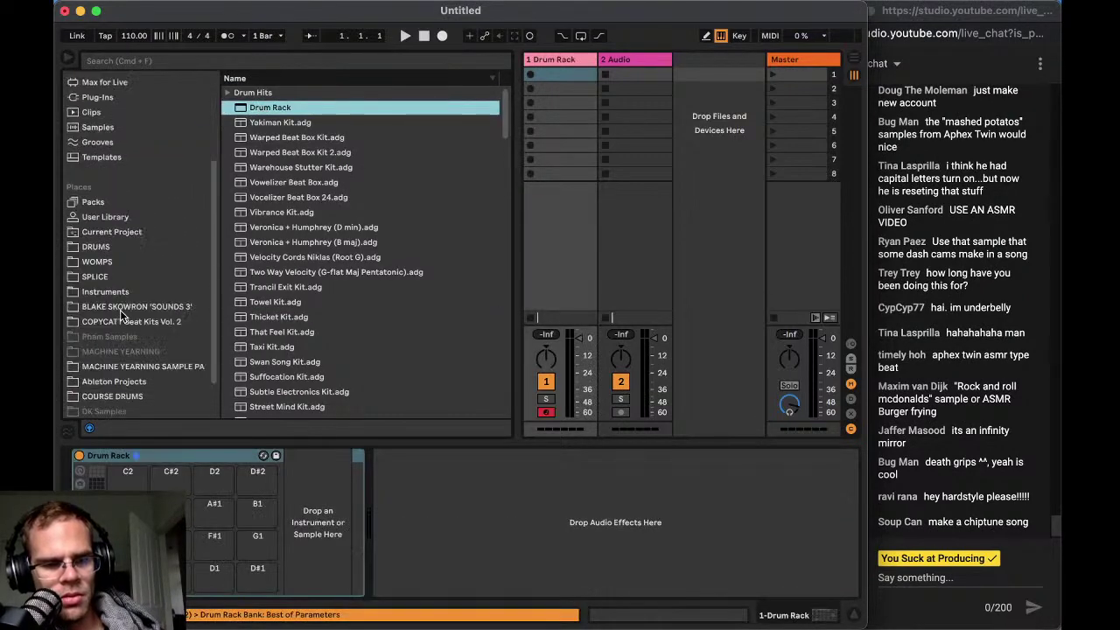
click(108, 350)
click(227, 123)
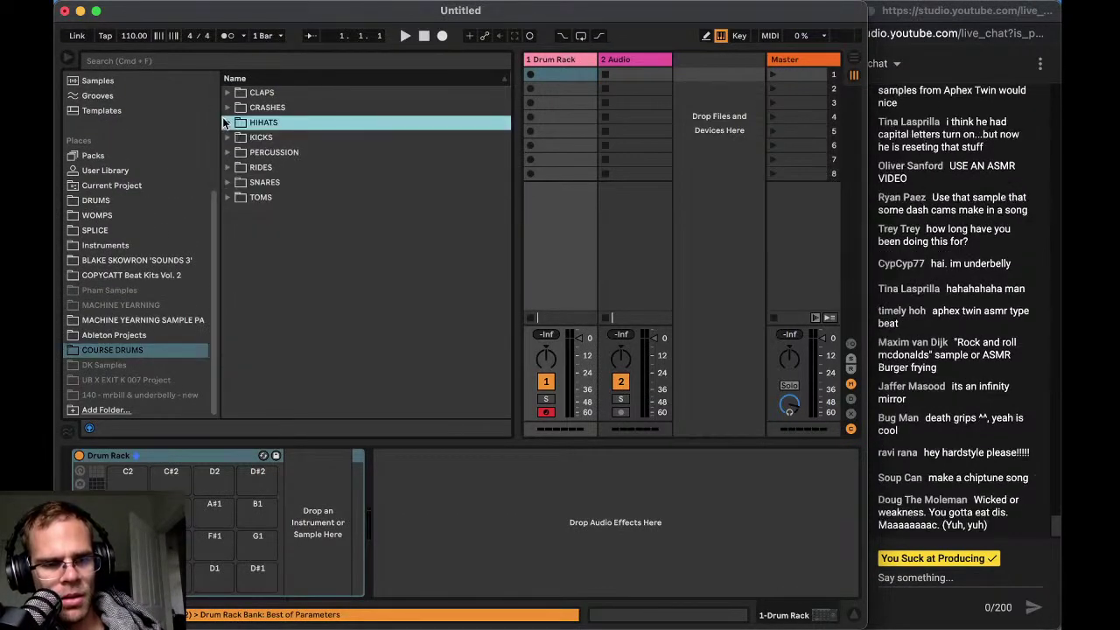
click(229, 137)
click(269, 167)
click(298, 154)
click(284, 199)
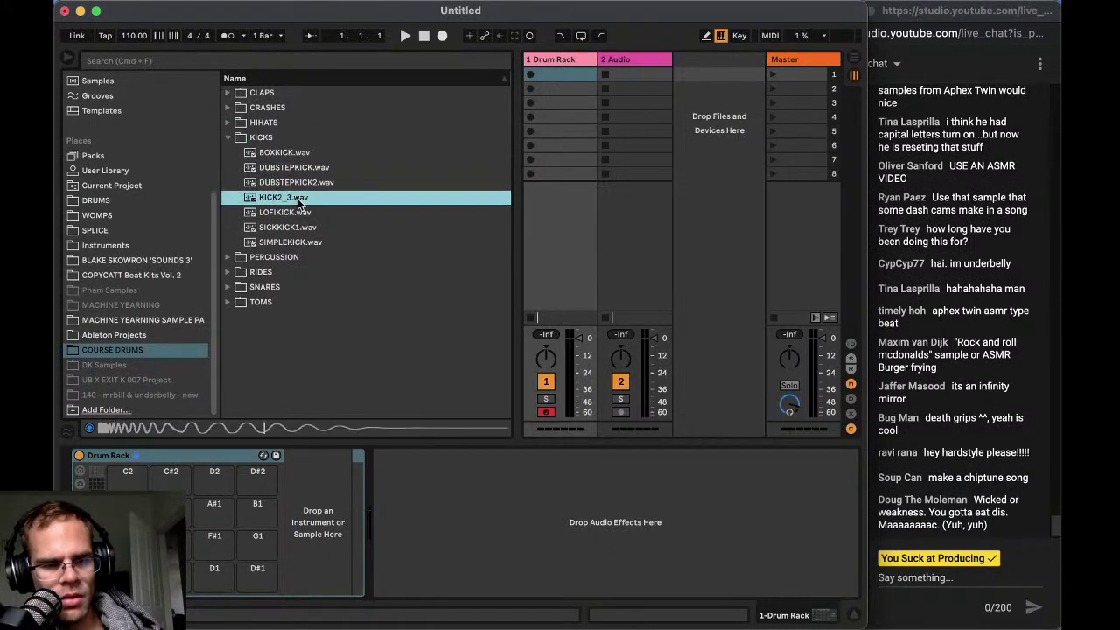
click(287, 214)
click(288, 230)
click(293, 245)
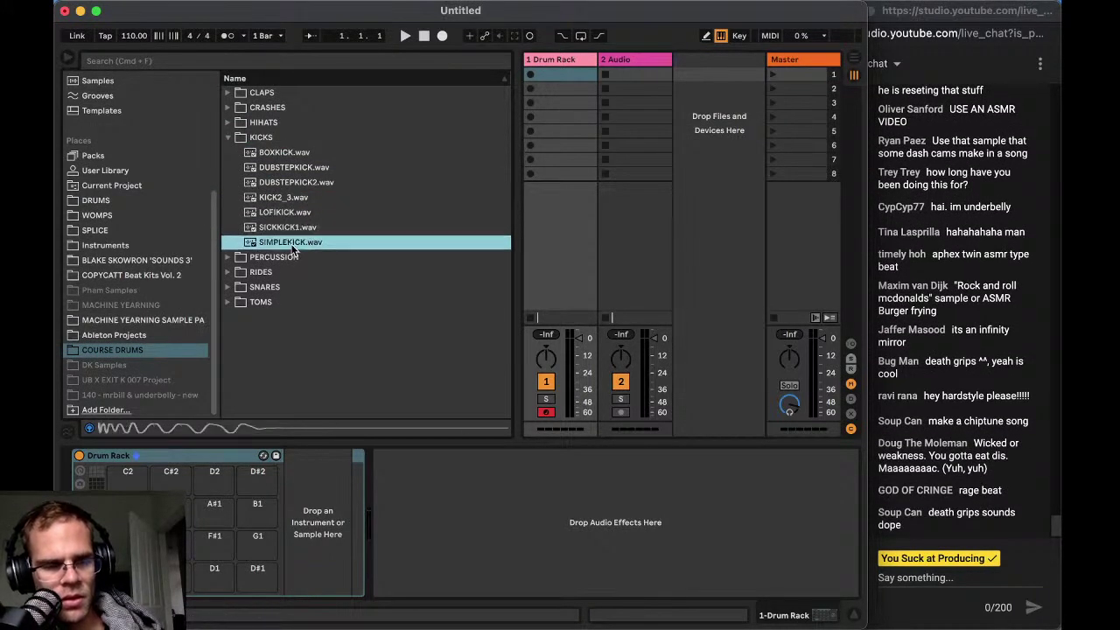
drag(290, 229, 131, 579)
double_click(289, 227)
Audition the COURSE DRUMS snares and load LOFISNARE.wav onto the pad next to the kick
click(227, 287)
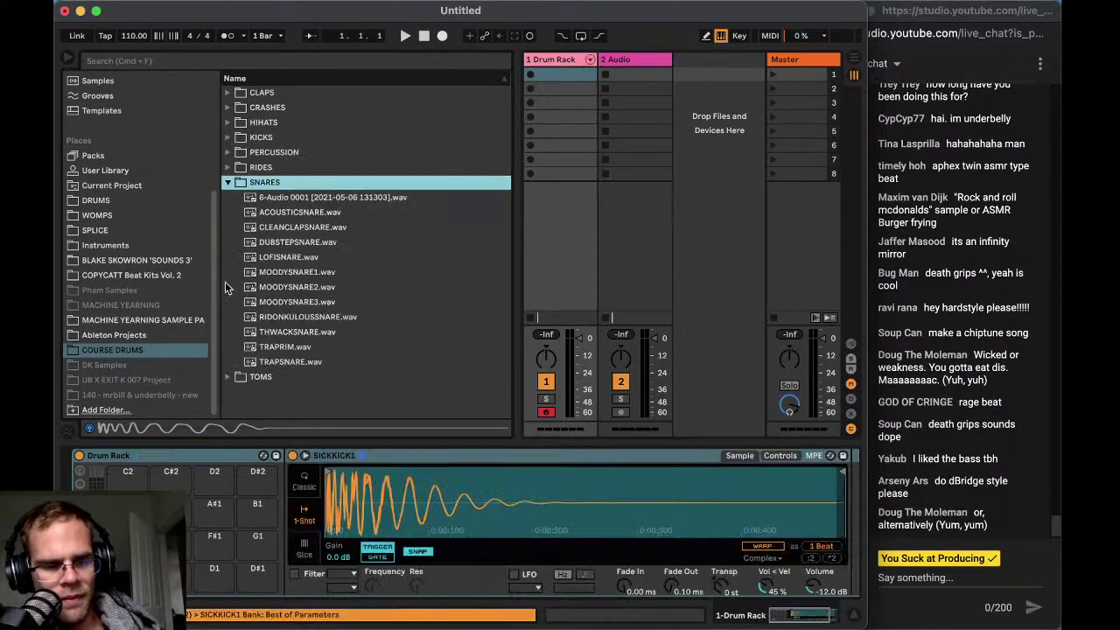
click(293, 242)
click(289, 256)
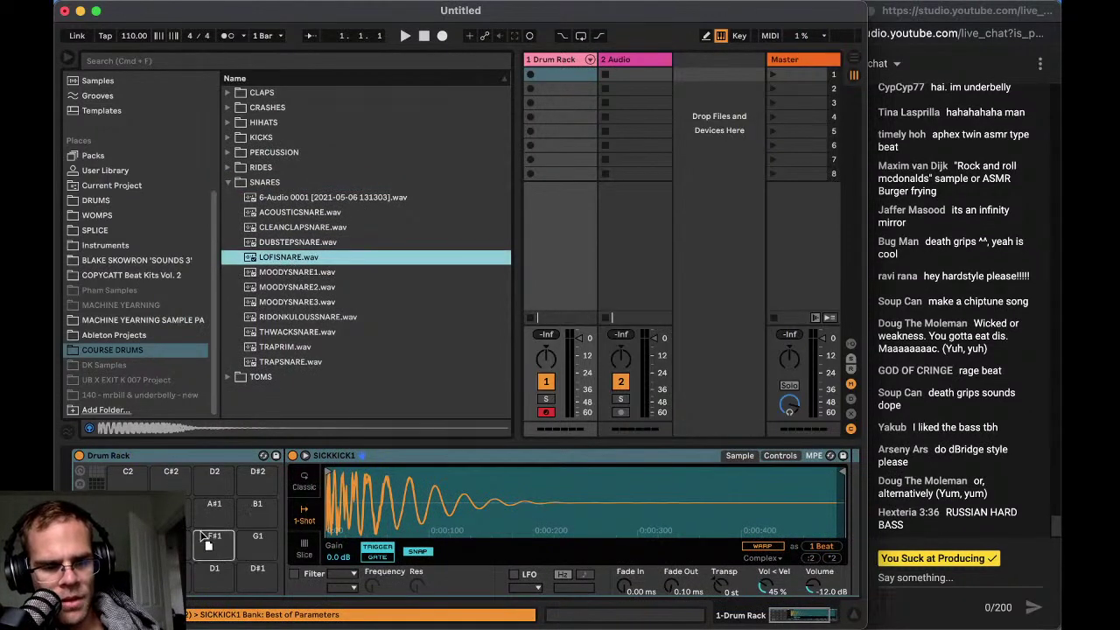
double_click(293, 257)
Insert a new MIDI track after the Drum Rack track and return to the Drum Rack's devices
click(561, 62)
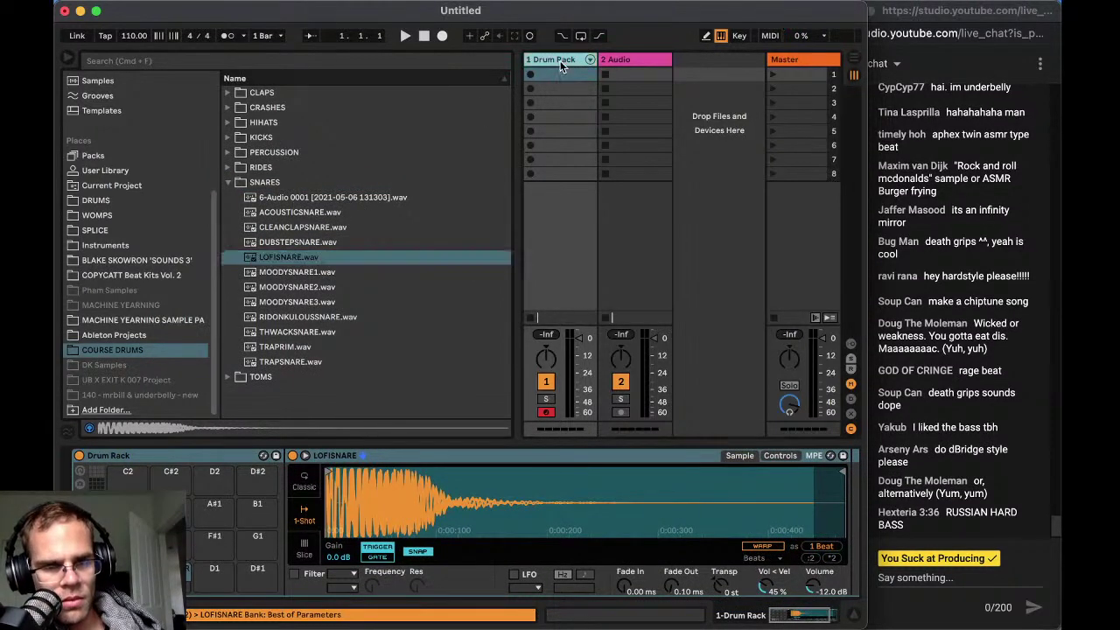
key(super+shift+t)
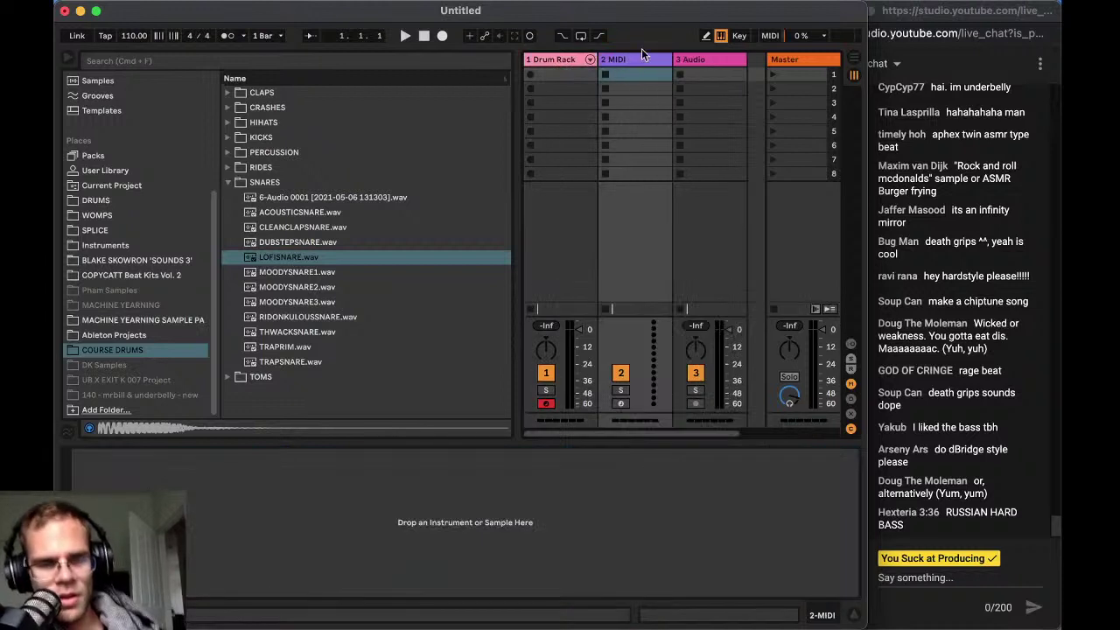
click(620, 403)
click(551, 60)
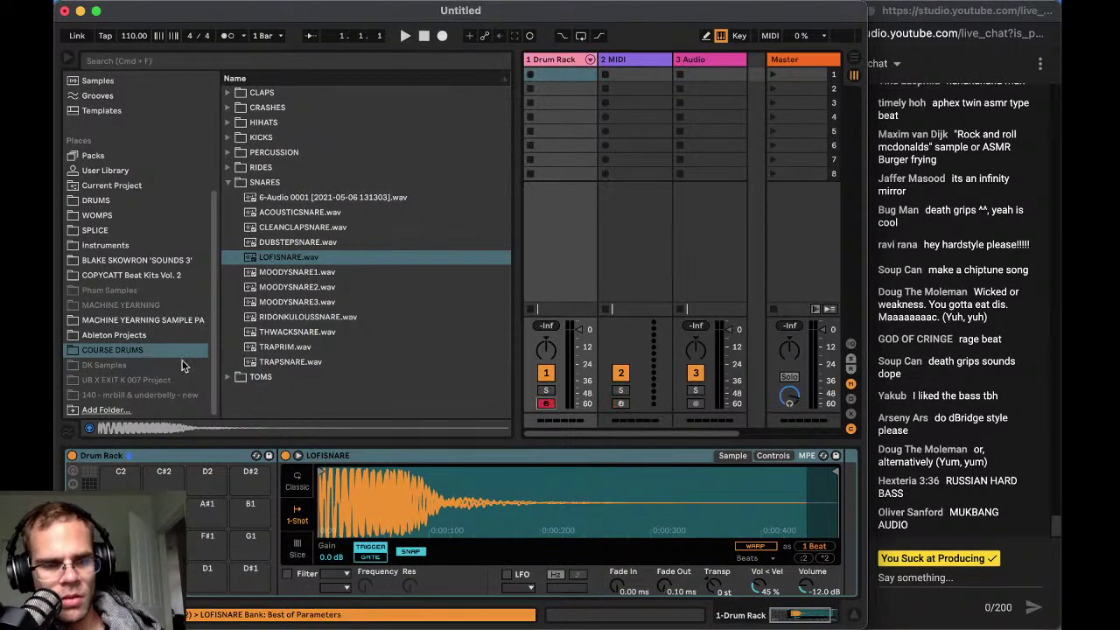
Browse the Samples category and skim its long list of audio files for usable sounds
scroll(148, 282, up, 5)
click(109, 270)
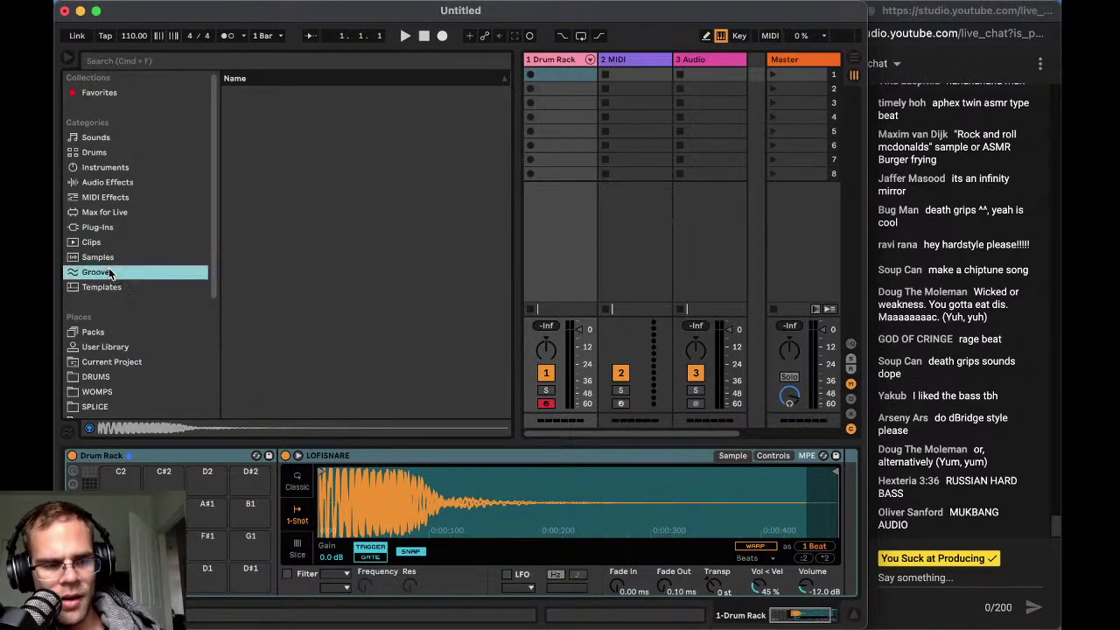
click(119, 256)
scroll(310, 306, down, 1)
click(310, 298)
key(Down)
key(Down)
key(Down)
key(Down)
key(Down)
key(Down)
key(Down)
key(Down)
key(Down)
key(Down)
key(Down)
key(Down)
key(Down)
key(Down)
key(Down)
key(Down)
key(Down)
key(Down)
key(Down)
key(Down)
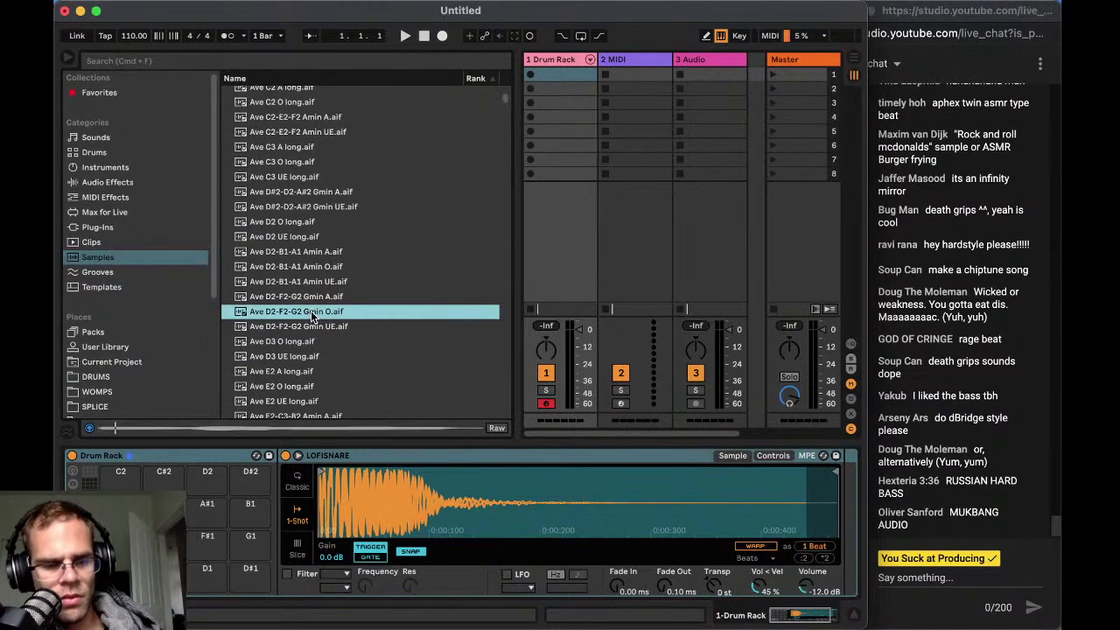
key(Down)
key(Down)
key(Down)
key(Down)
key(Down)
key(Down)
key(Down)
key(Down)
key(Down)
key(Down)
key(Down)
key(Down)
key(Down)
key(Down)
key(Down)
key(Down)
key(Down)
key(Down)
key(Down)
key(Down)
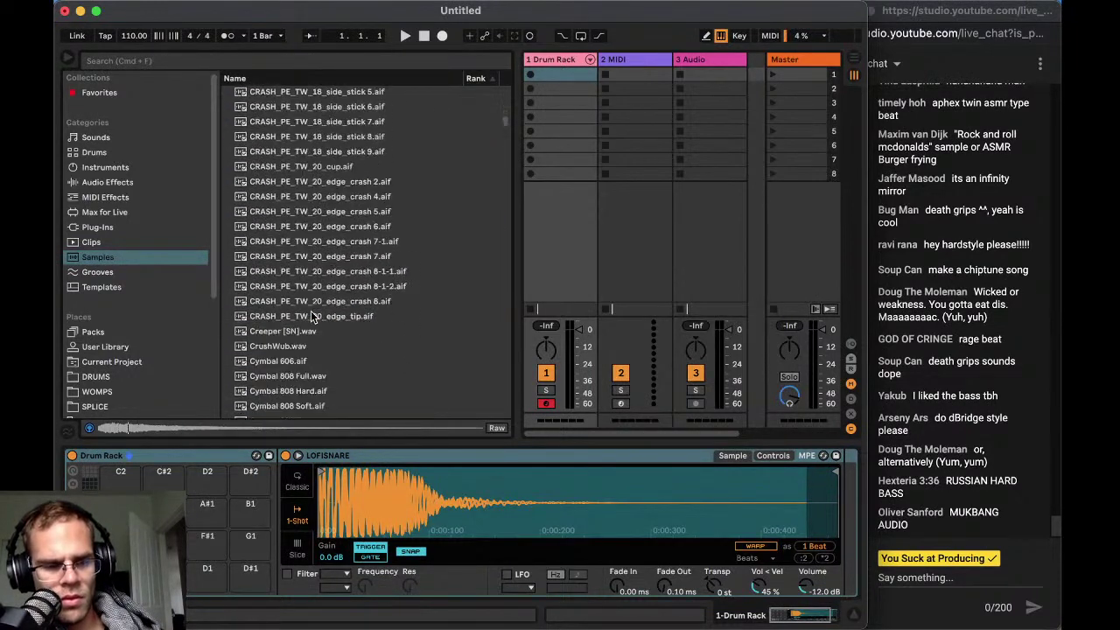
key(Down)
key(Down)
key(Down)
key(Down)
key(Down)
key(Down)
key(Down)
key(Down)
key(Down)
key(Down)
key(Down)
key(Down)
key(Down)
key(Down)
key(Down)
key(Down)
key(Down)
key(Down)
key(Down)
key(Down)
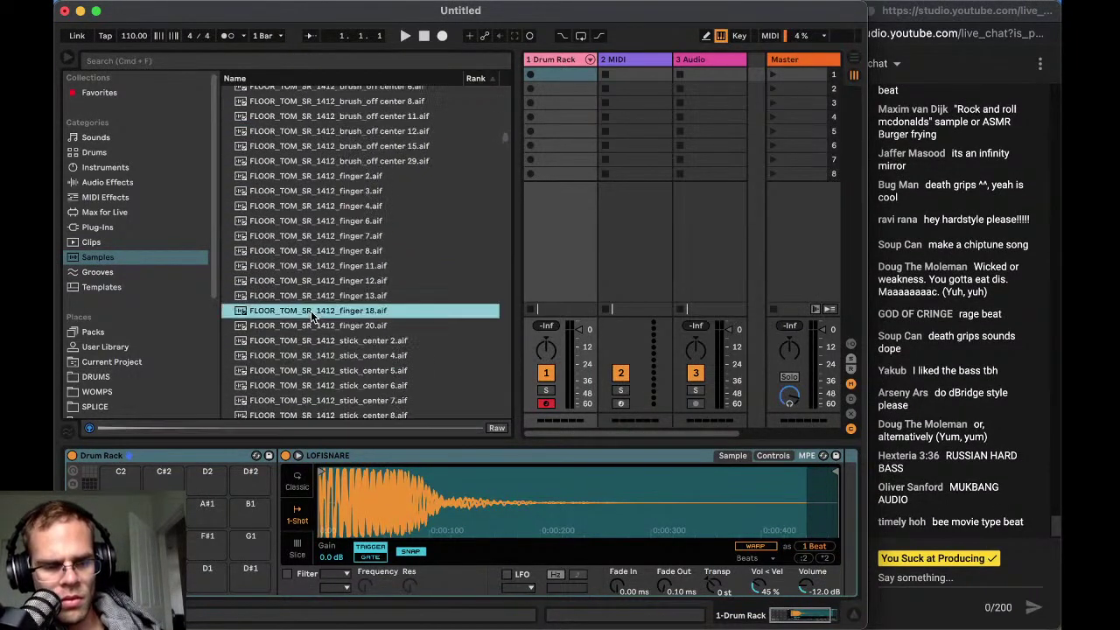
Look through the folders in the DRUMS place and go back to COURSE DRUMS
scroll(126, 362, down, 5)
click(102, 200)
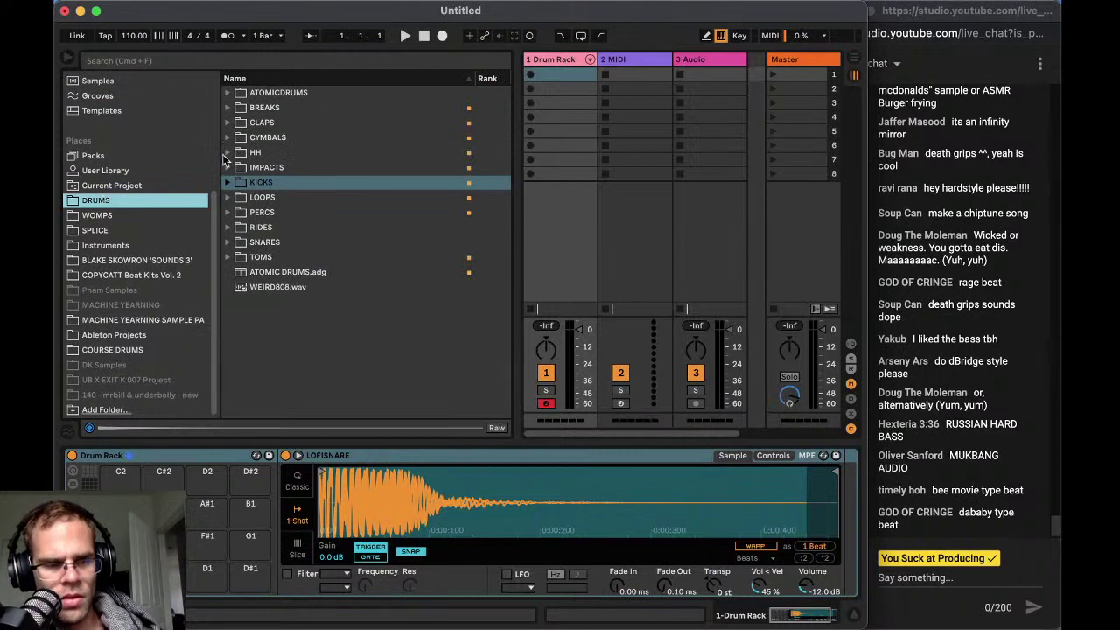
key(Down)
key(Down)
key(Down)
key(Down)
key(Down)
key(Down)
key(Down)
key(Down)
key(Down)
key(Down)
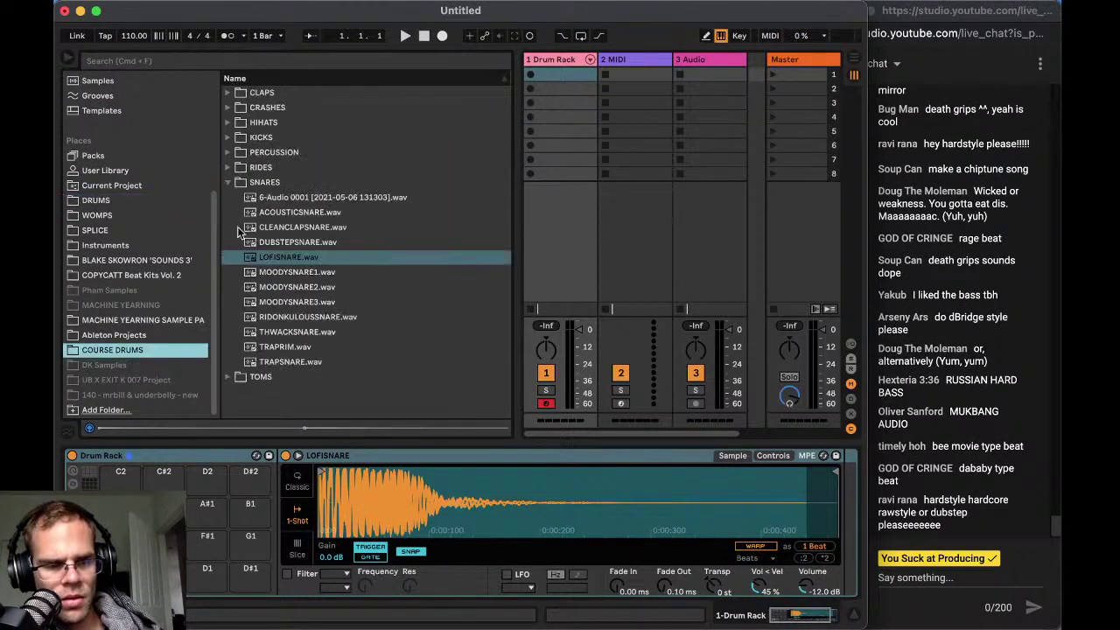
Audition the COURSE DRUMS hi-hats and load LOHH.wav onto the Drum Rack's D1 pad
click(227, 123)
click(266, 139)
click(271, 155)
click(278, 170)
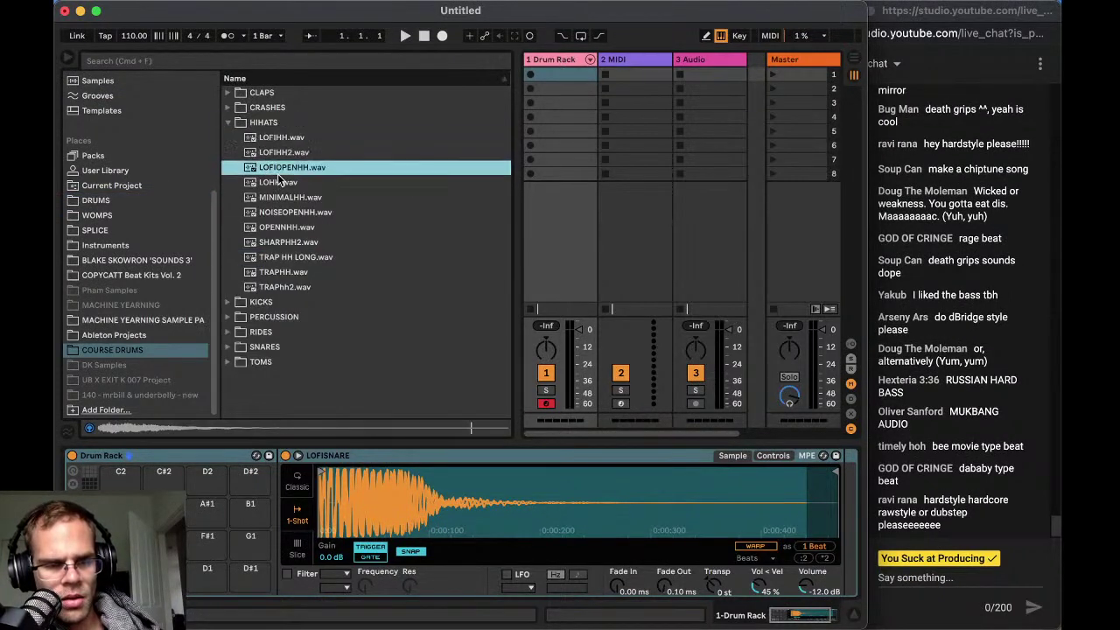
click(284, 197)
click(275, 183)
drag(224, 627, 210, 576)
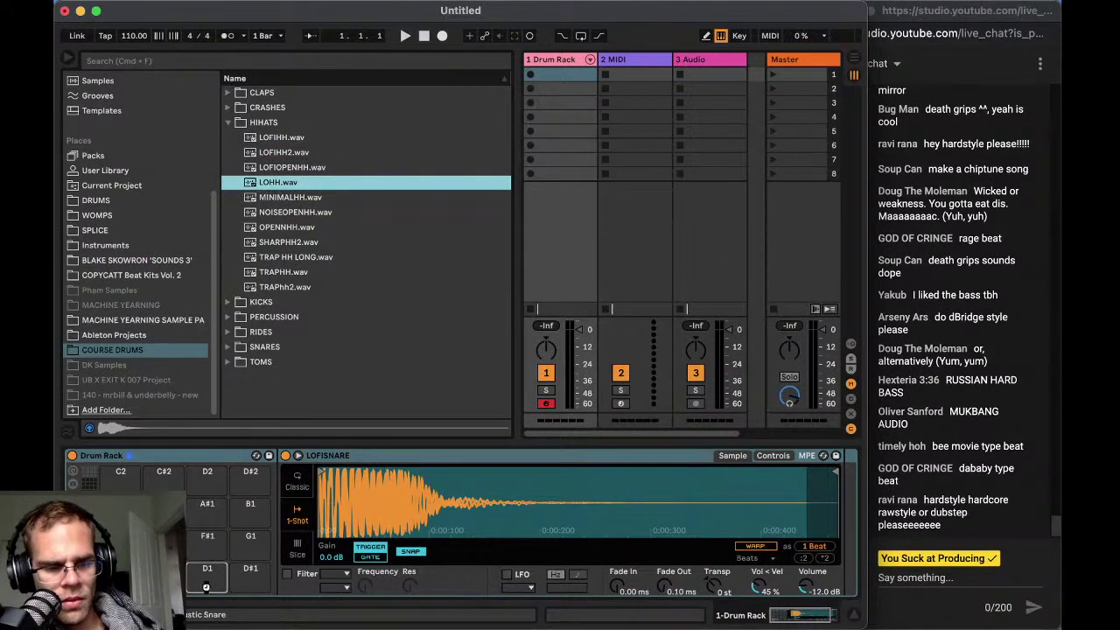
Create an empty MIDI clip in the Drum Rack track's first slot and arm the 2 MIDI track
double_click(550, 74)
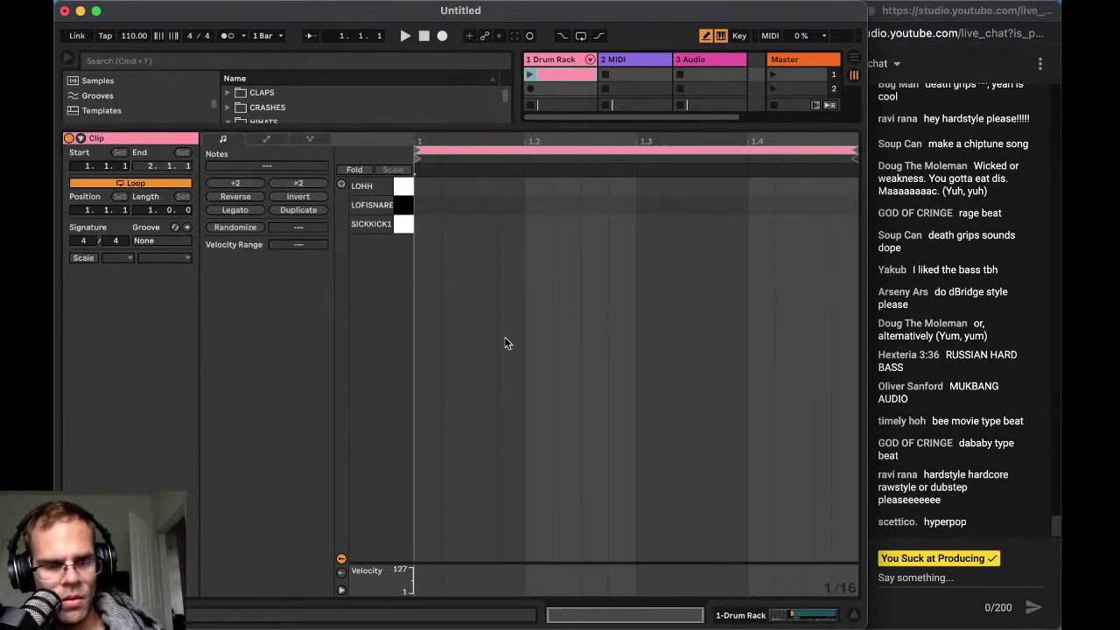
click(754, 616)
click(618, 61)
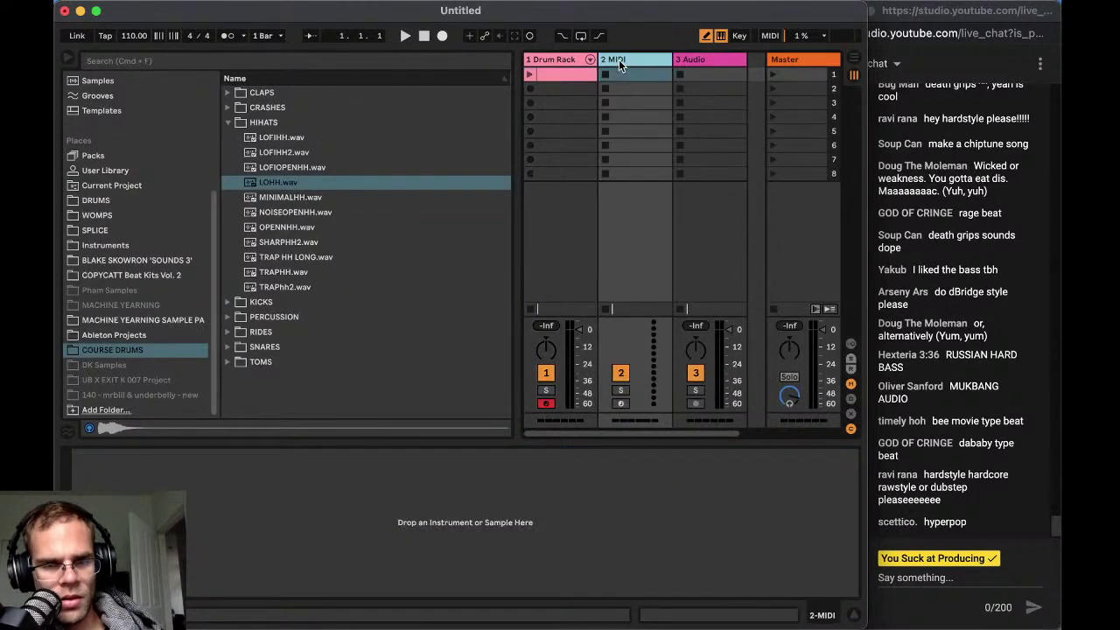
click(621, 403)
Search the browser for "insan" and load INSANELYPHAT808.adg onto the 2 MIDI track
key(super+f)
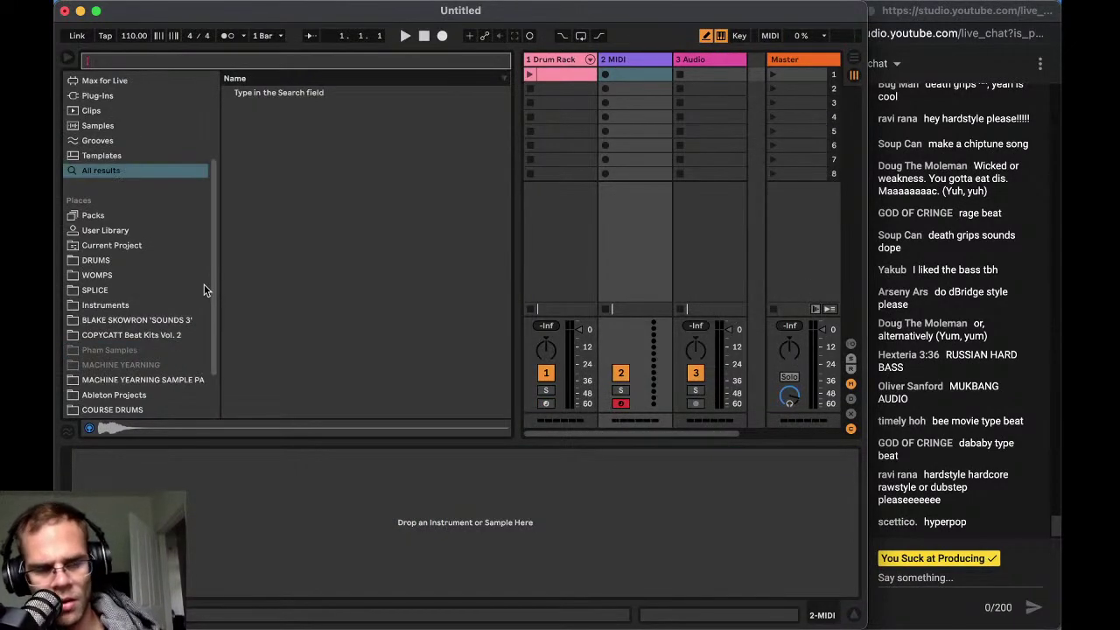
text(serum)
key(BackSpace)
key(BackSpace)
key(BackSpace)
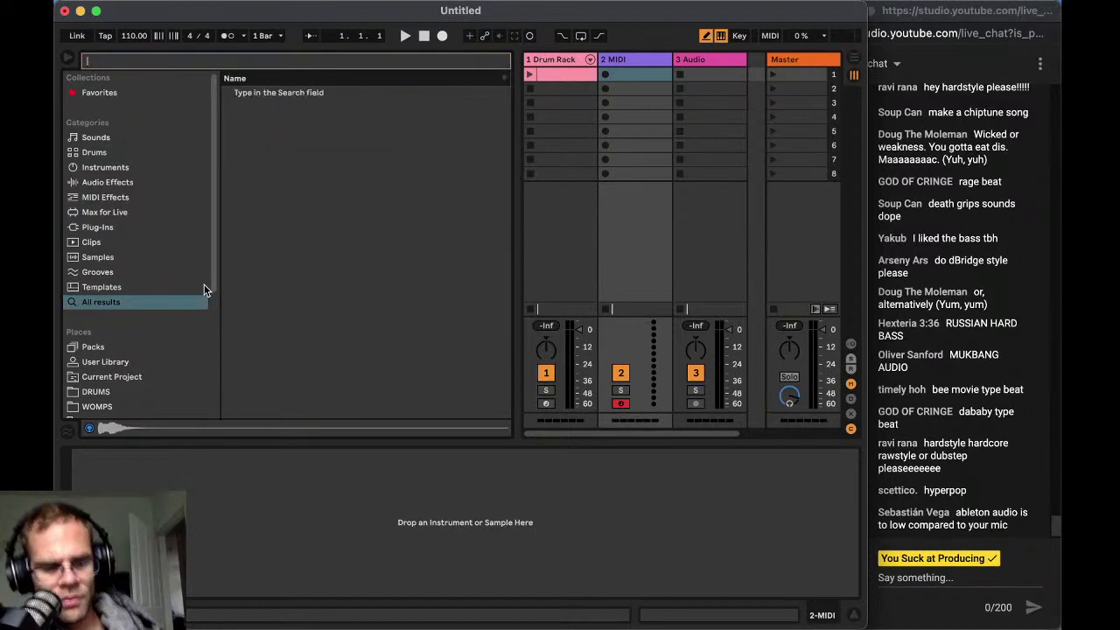
text(insan)
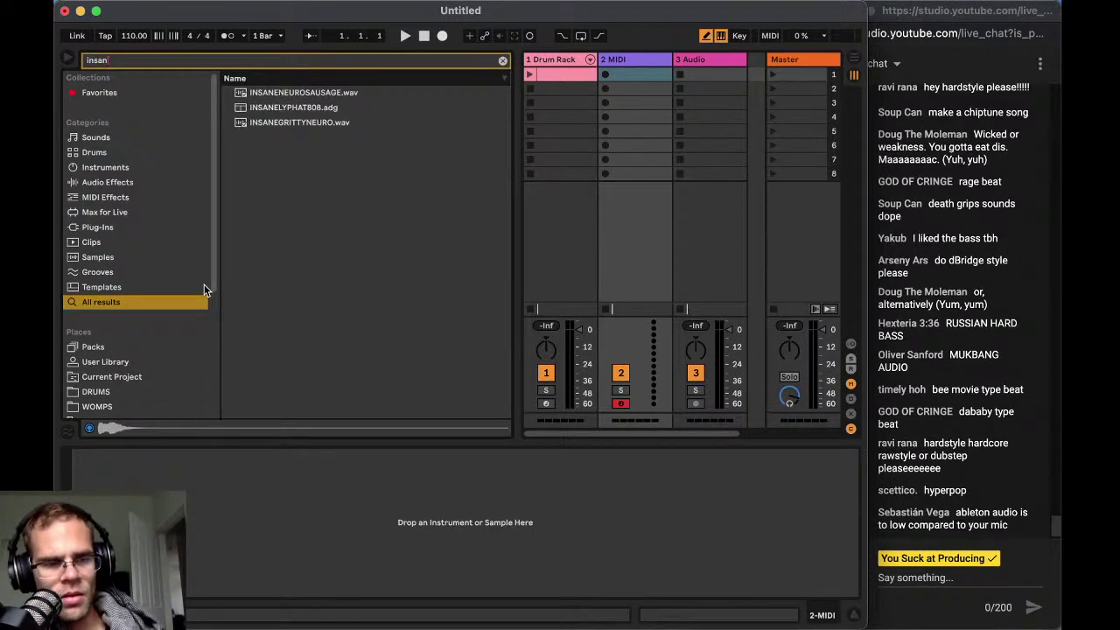
click(307, 106)
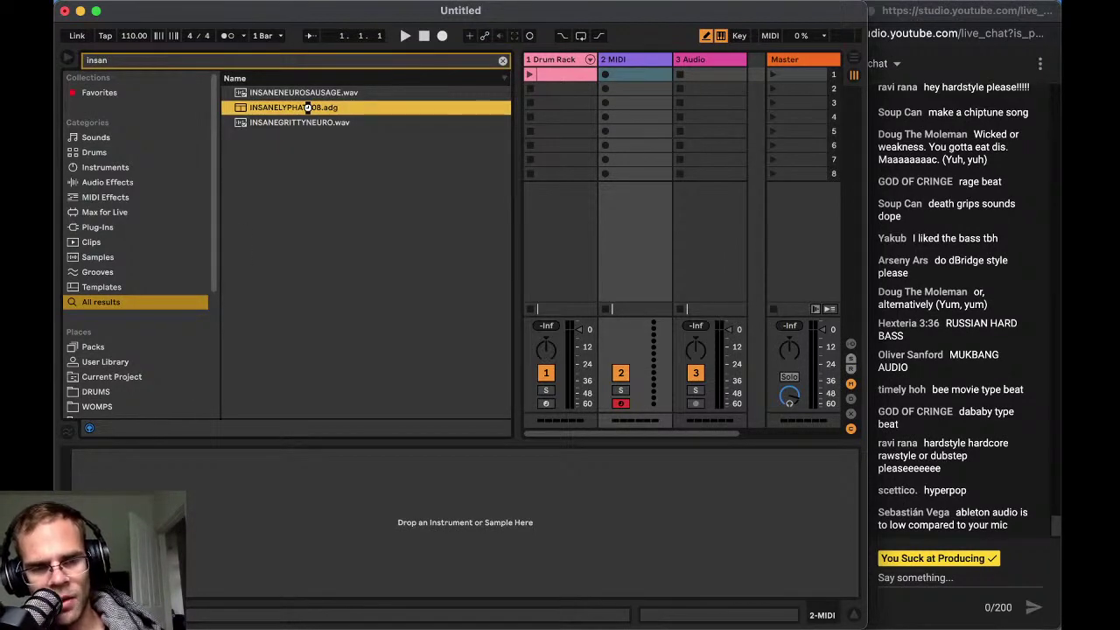
double_click(301, 107)
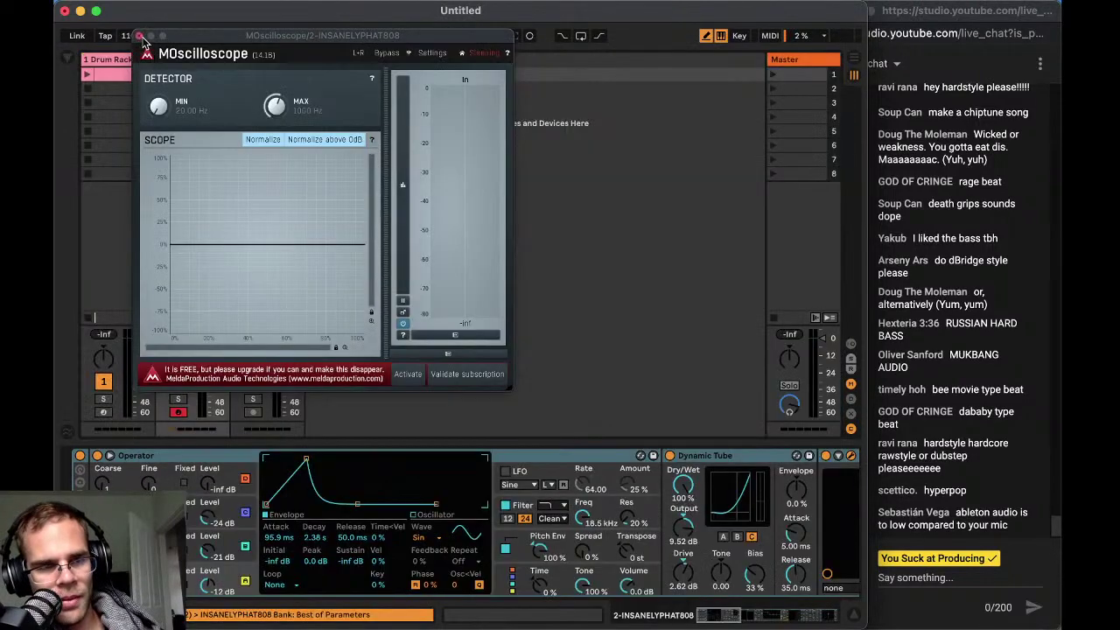
Lower the computer keyboard's octave to C0, look over the 808's device chain and reduce its track volume
key(z)
scroll(360, 543, right, 10)
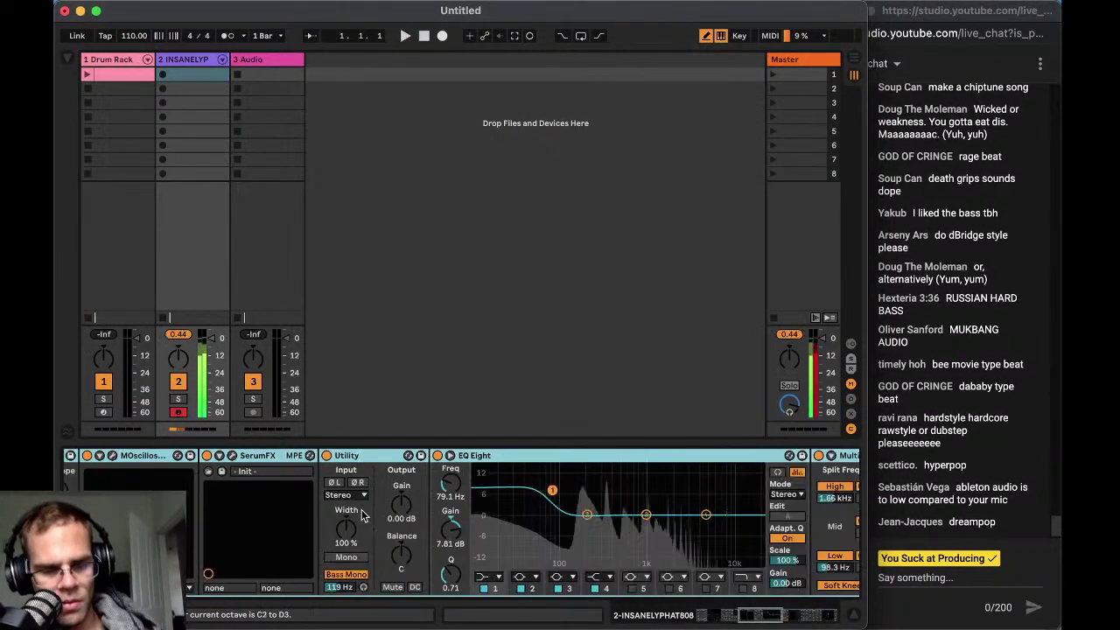
scroll(362, 513, left, 10)
click(212, 338)
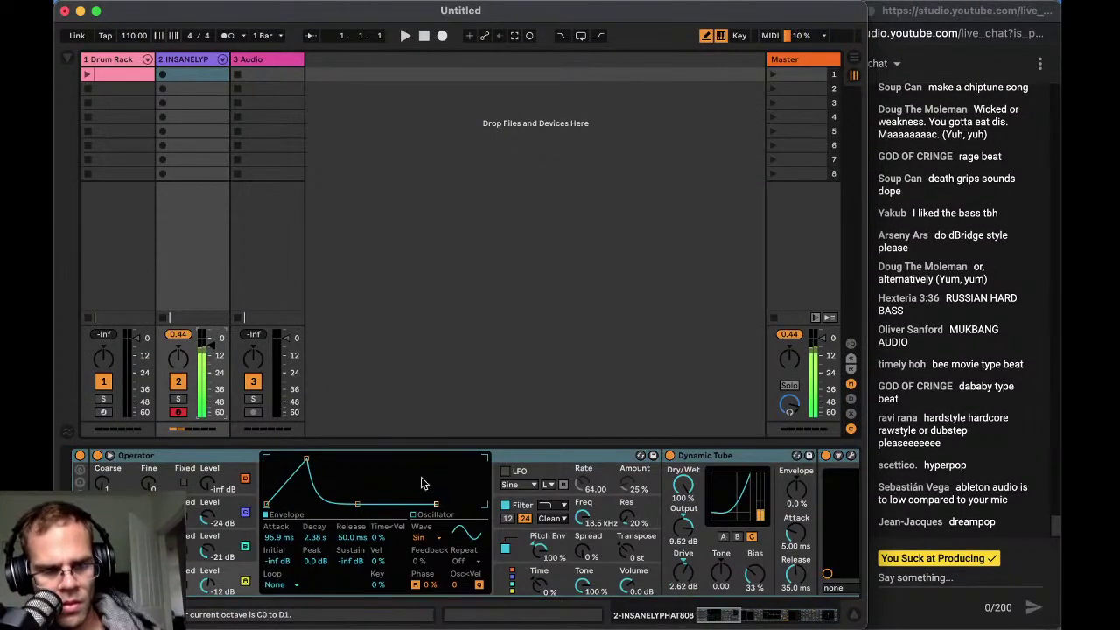
Set the decay of Operator's pitch envelope to 889 ms
mouse_move(542, 550)
mouse_down()
mouse_move(542, 569)
mouse_move(540, 538)
mouse_up()
click(543, 585)
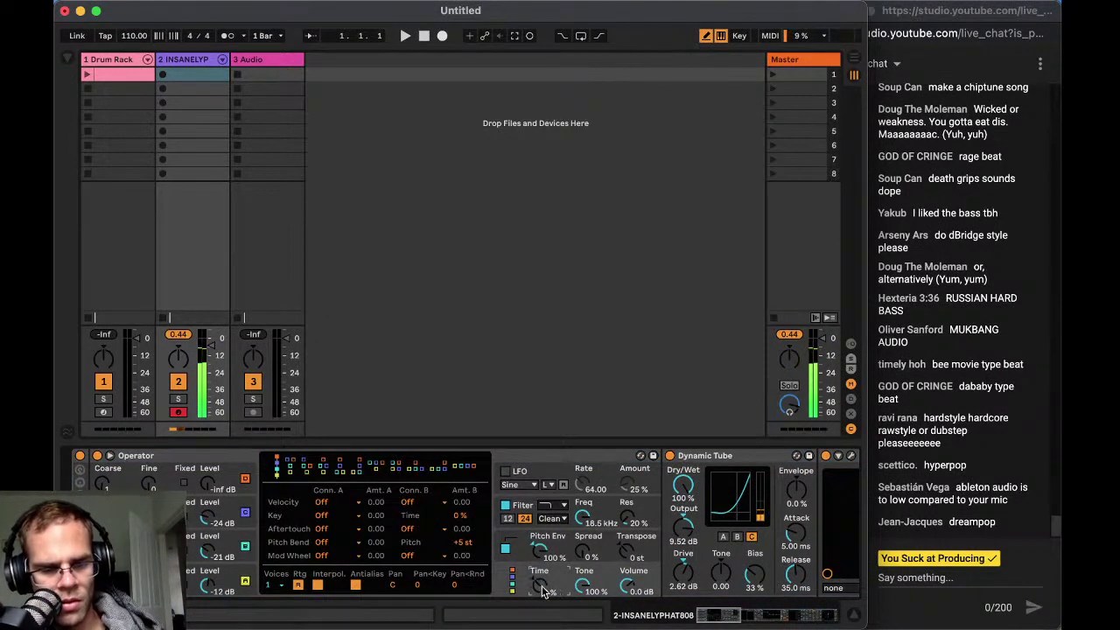
click(569, 554)
drag(317, 537, 317, 499)
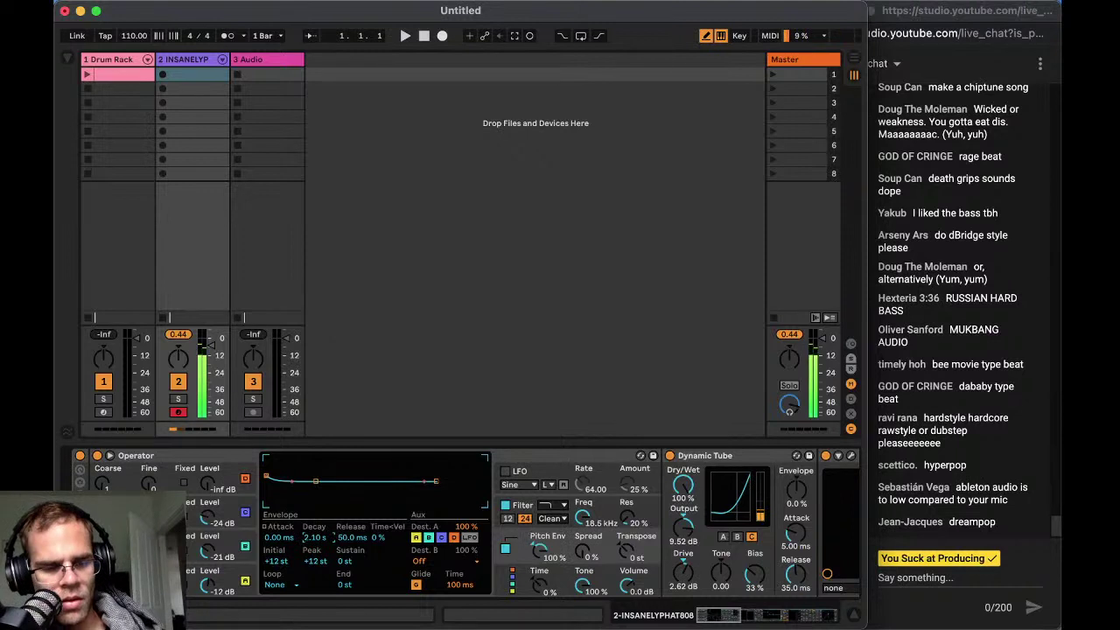
drag(320, 545, 320, 569)
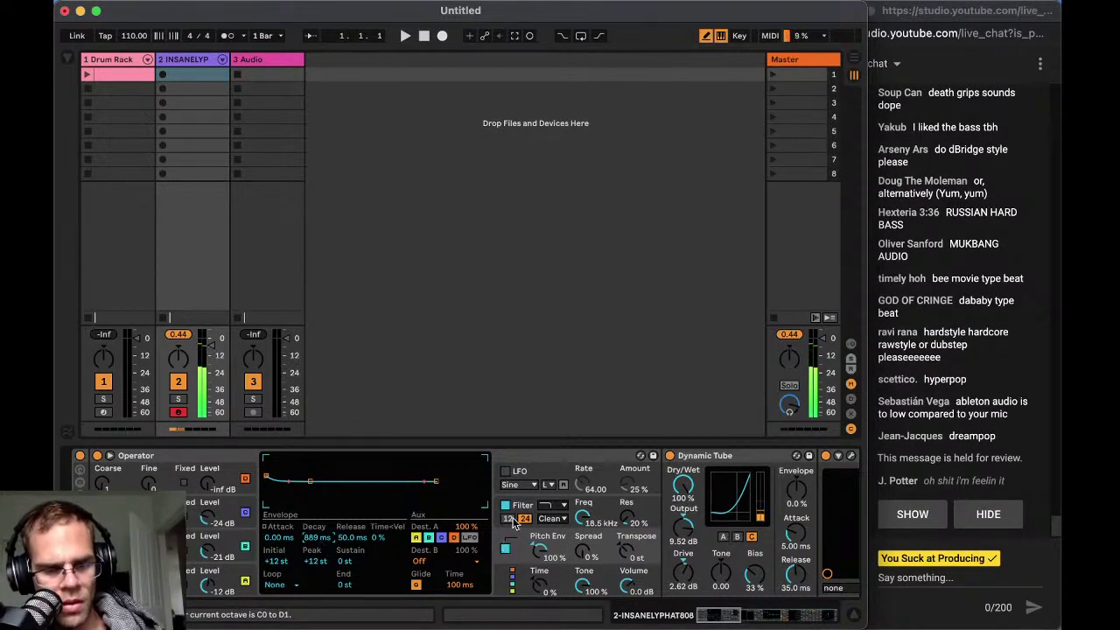
Set Operator's filter shaper to Hard with 12.0 dB of drive and adjust the 808 track's volume
click(514, 512)
click(479, 539)
click(469, 577)
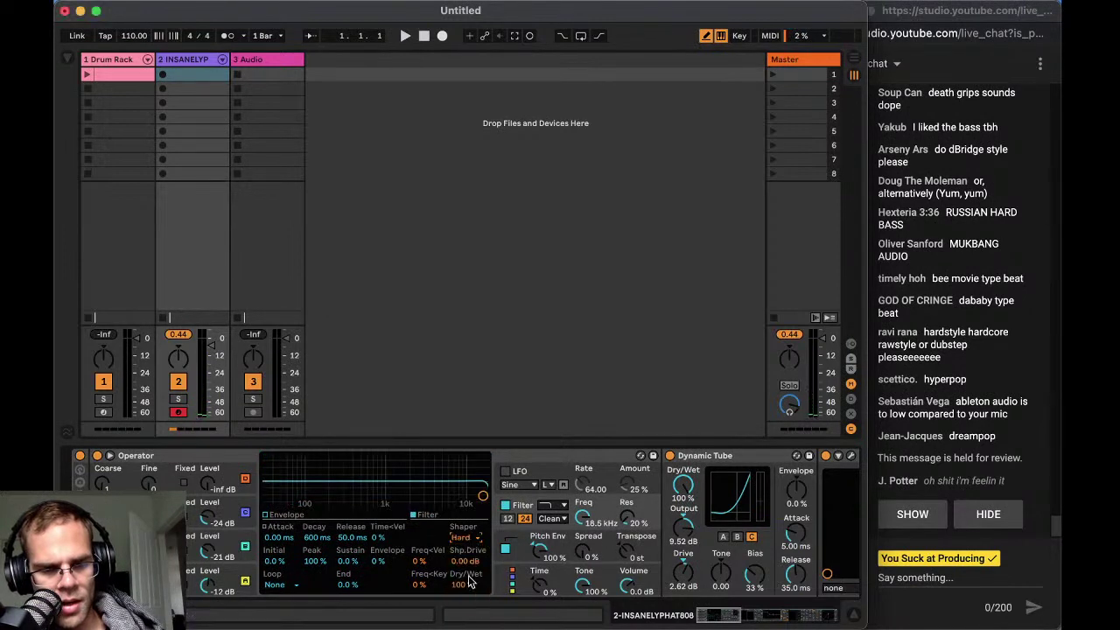
drag(211, 344, 210, 350)
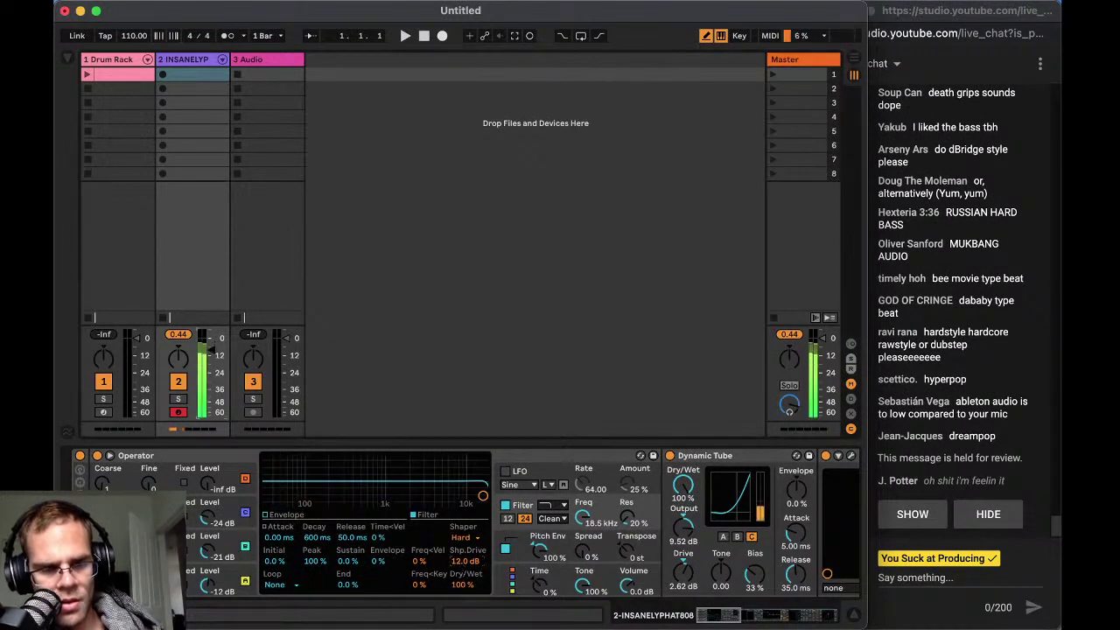
Reshape Operator's pitch envelope to a 1.16 s decay and -1 st sustain, and lower the keyboard octave to C-1
click(562, 547)
mouse_move(321, 497)
mouse_down()
mouse_move(289, 480)
mouse_move(306, 482)
mouse_up()
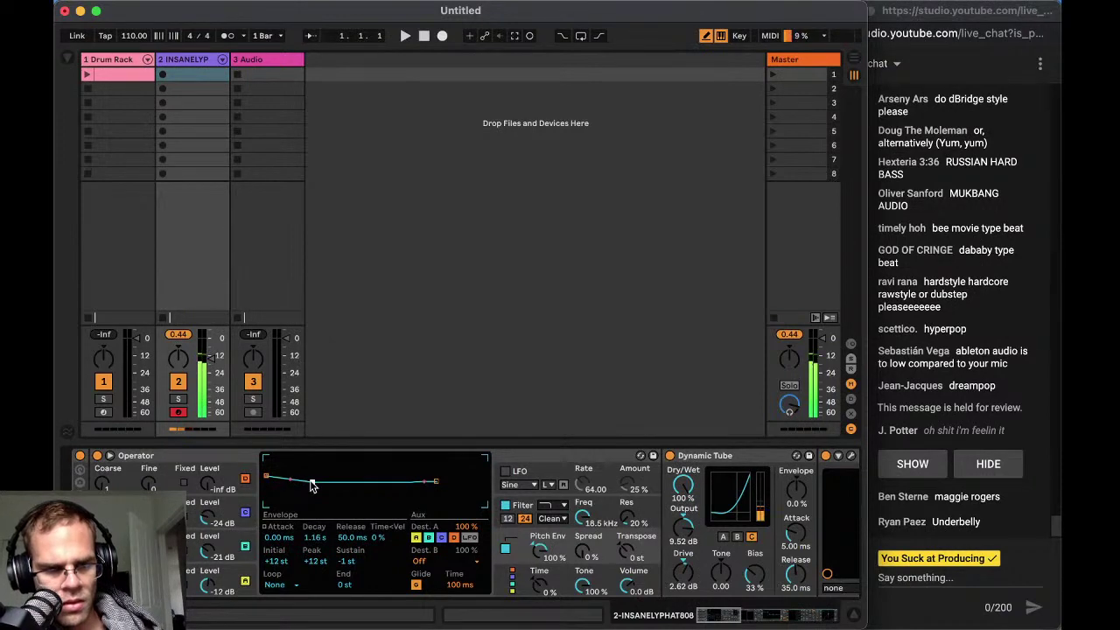
key(z)
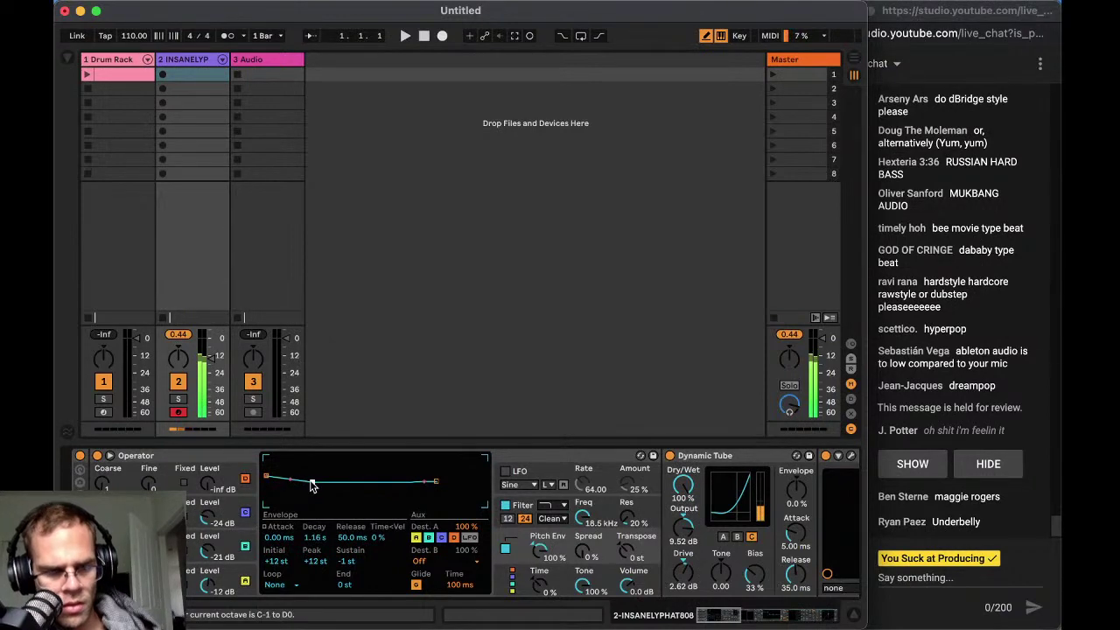
Search the browser for "trash" and add the iZotope Trash 2 effect to the 808 track's device chain
click(601, 510)
scroll(492, 565, right, 15)
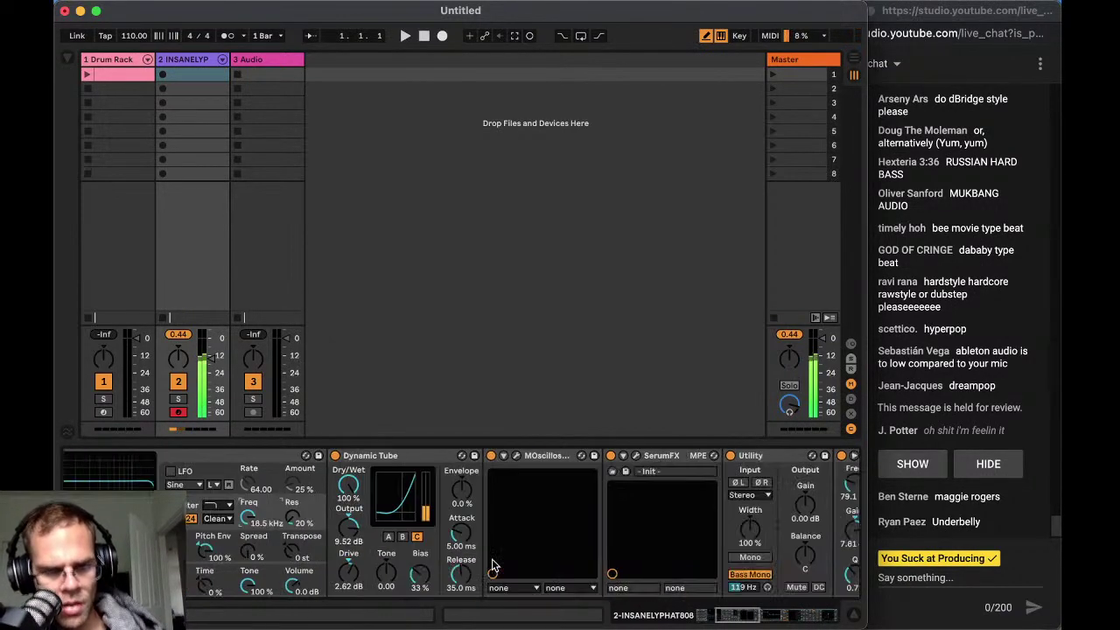
key(super+f)
text(trash)
click(297, 167)
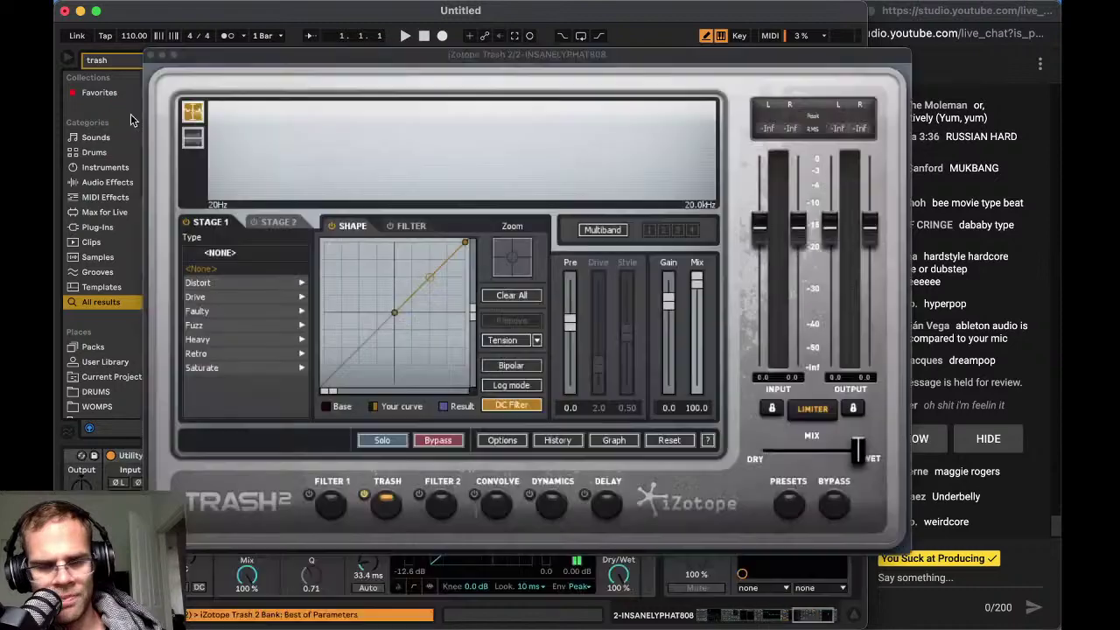
Open Trash 2's Subtle preset folder and audition Add Muscle, Add Sugar, Body Builder and Boxy Movement on the 808
click(788, 503)
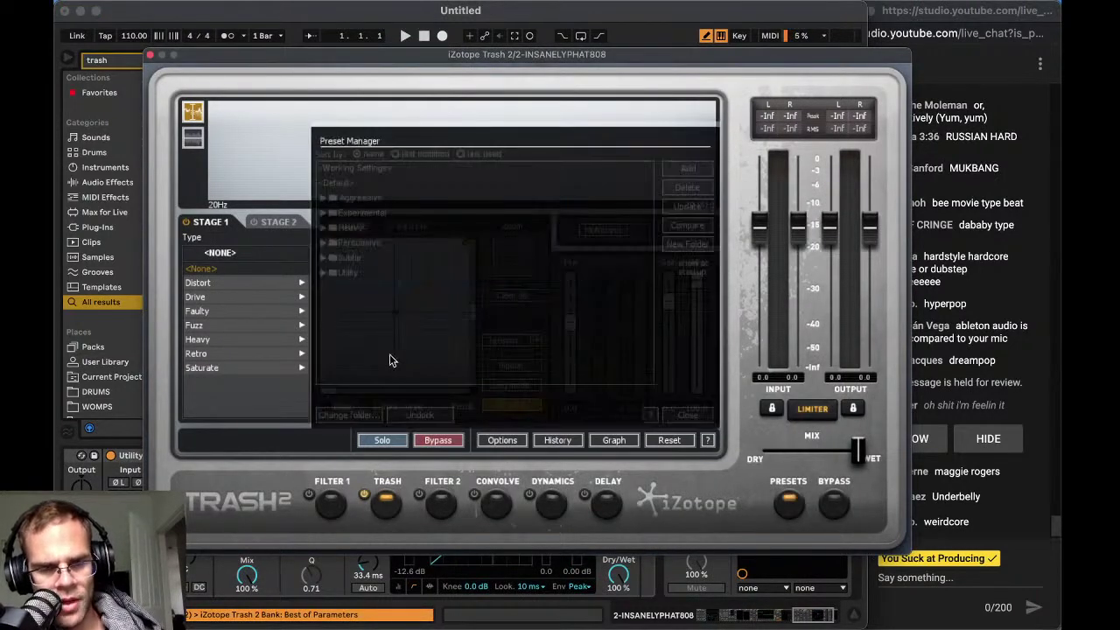
click(323, 272)
click(324, 272)
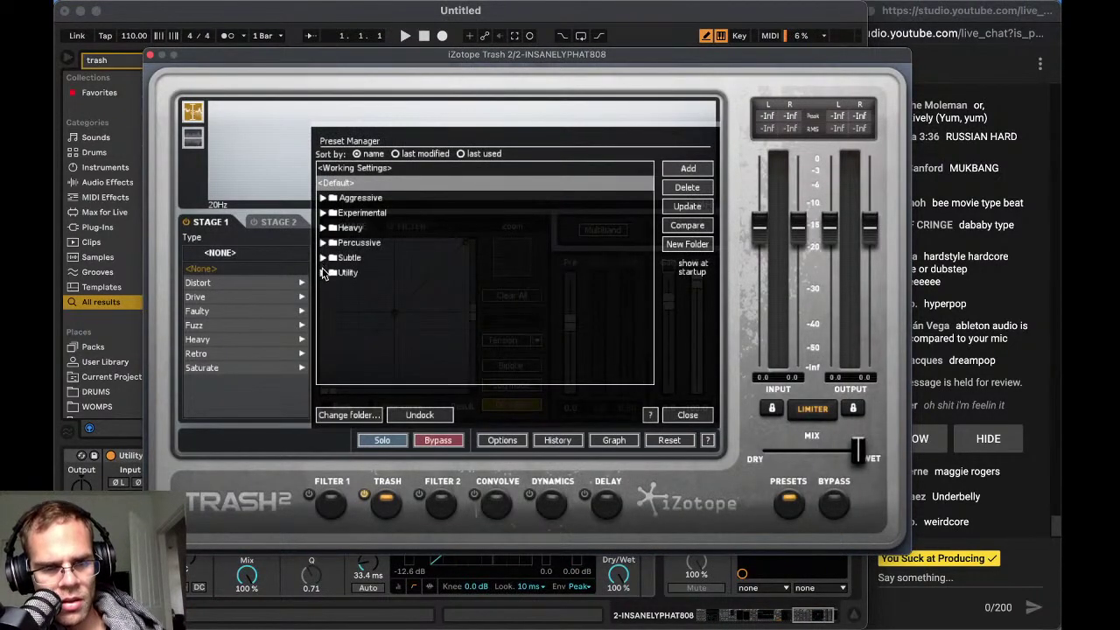
click(323, 272)
click(350, 318)
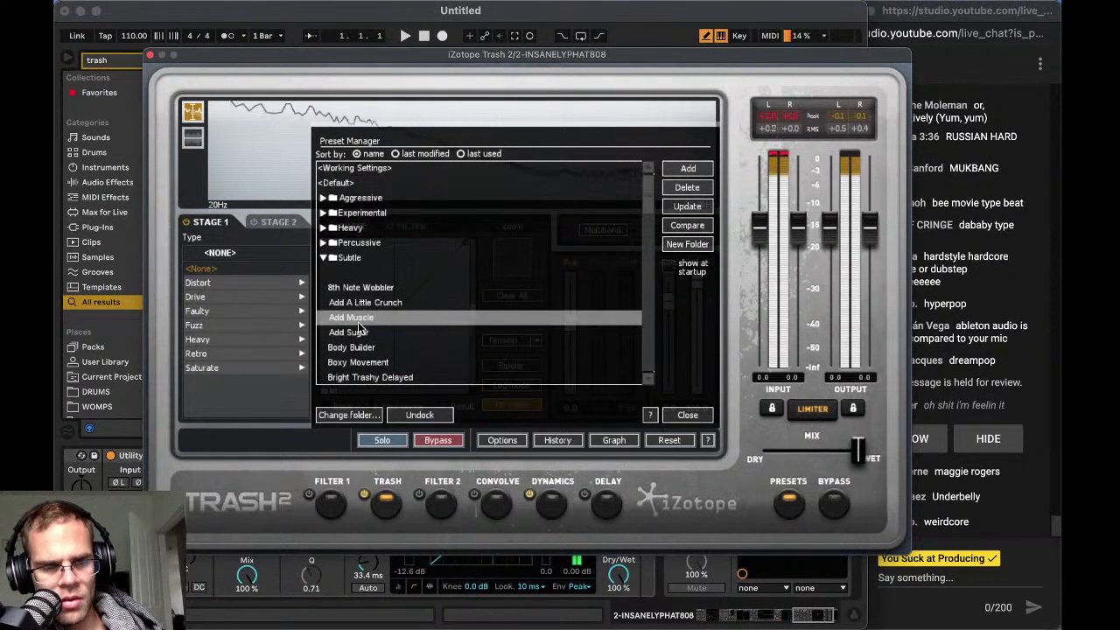
click(349, 333)
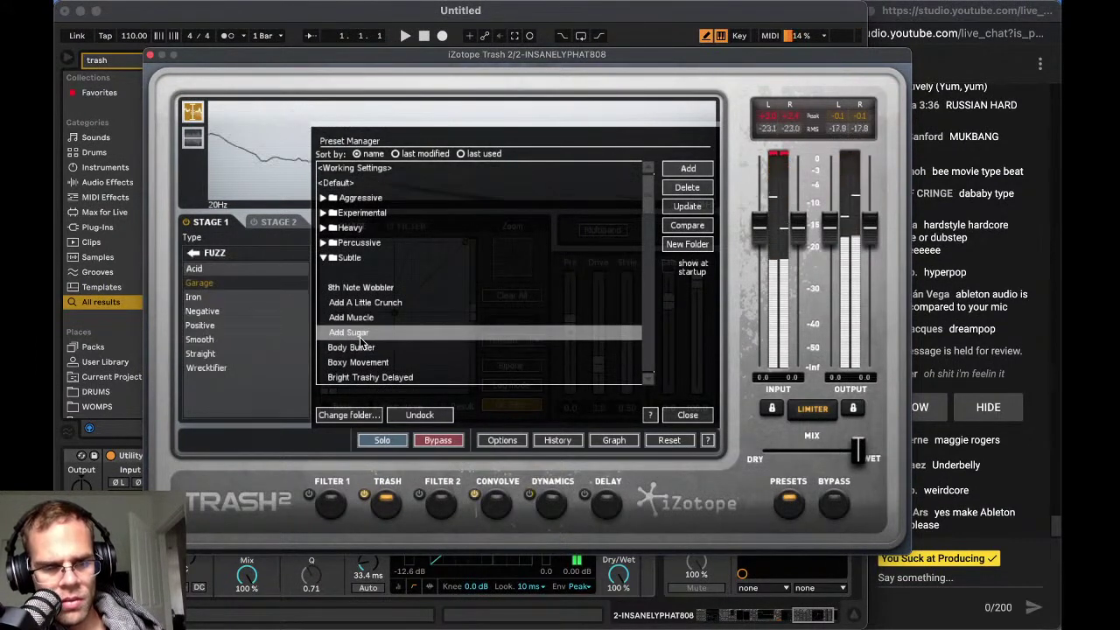
click(362, 348)
click(361, 361)
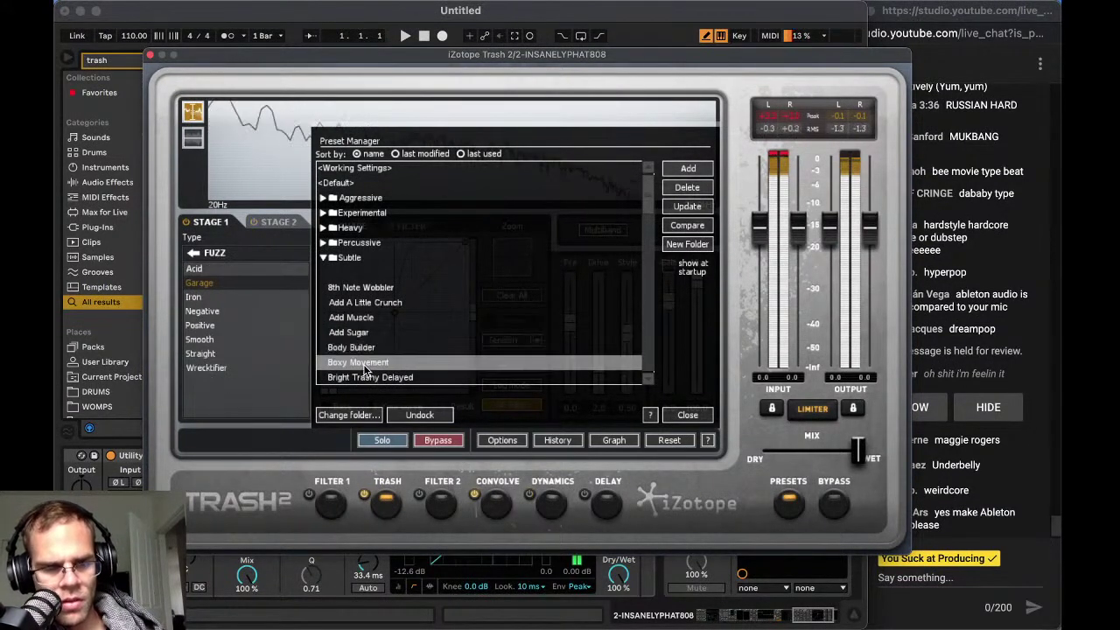
Compare further Subtle presets such as Filter Mouth, Electrothump It and Digital Bump, load Deep Creep on the 808, and close Trash 2
scroll(646, 197, down, 5)
click(365, 258)
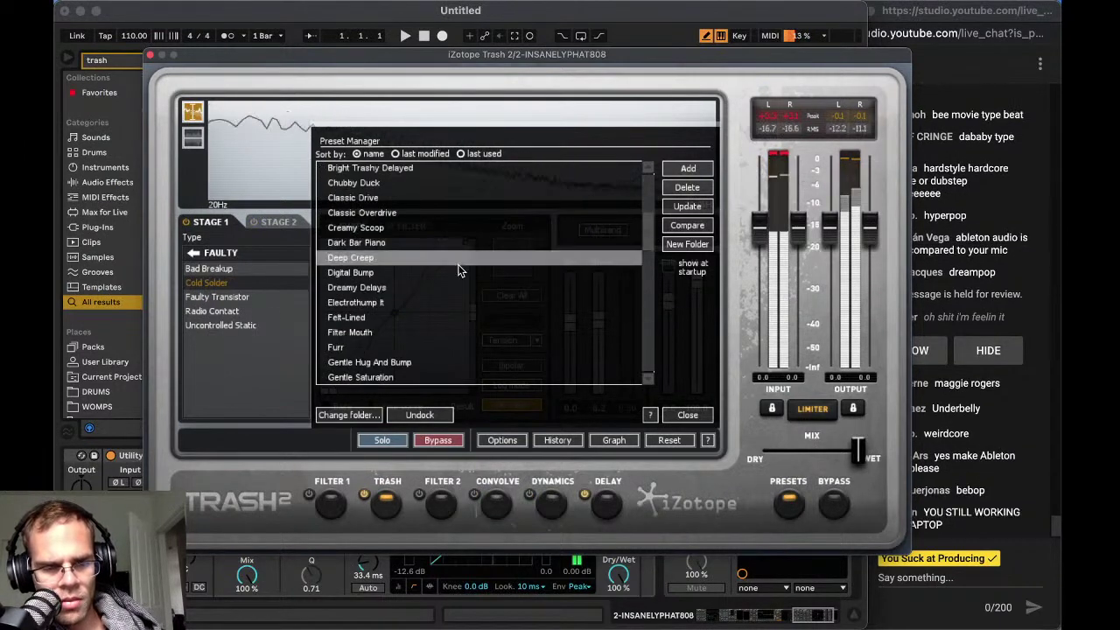
click(366, 333)
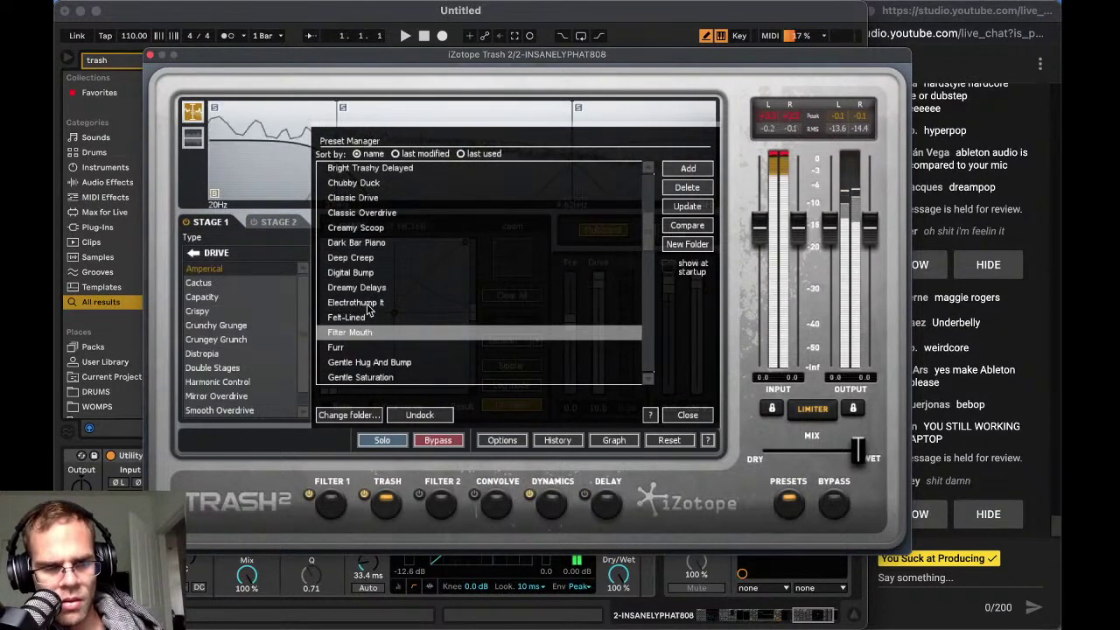
click(372, 302)
click(365, 288)
click(364, 273)
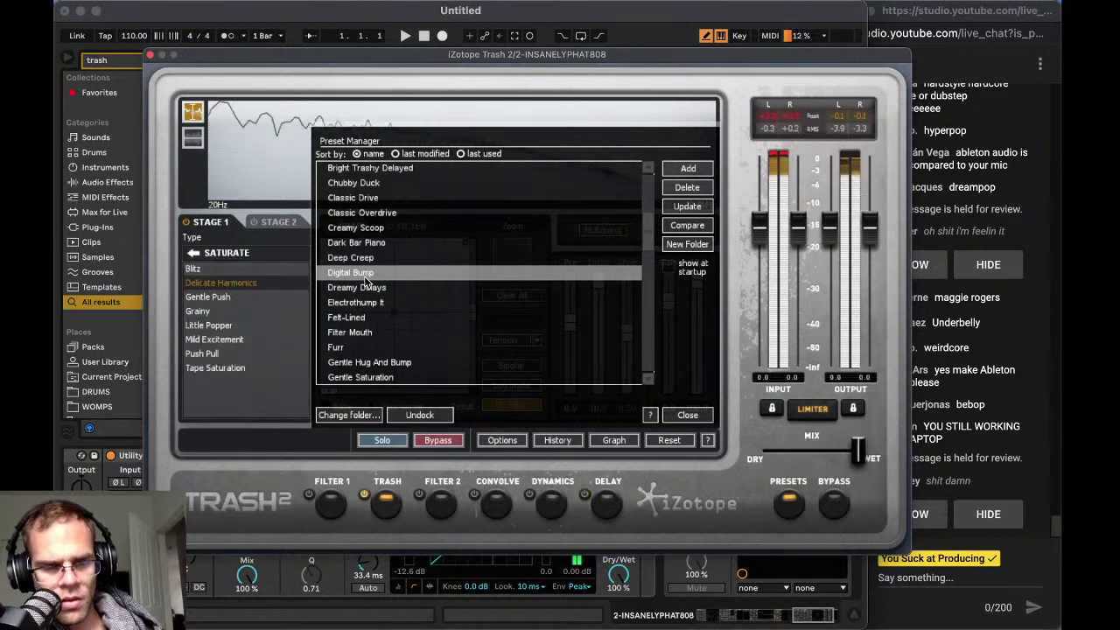
click(357, 259)
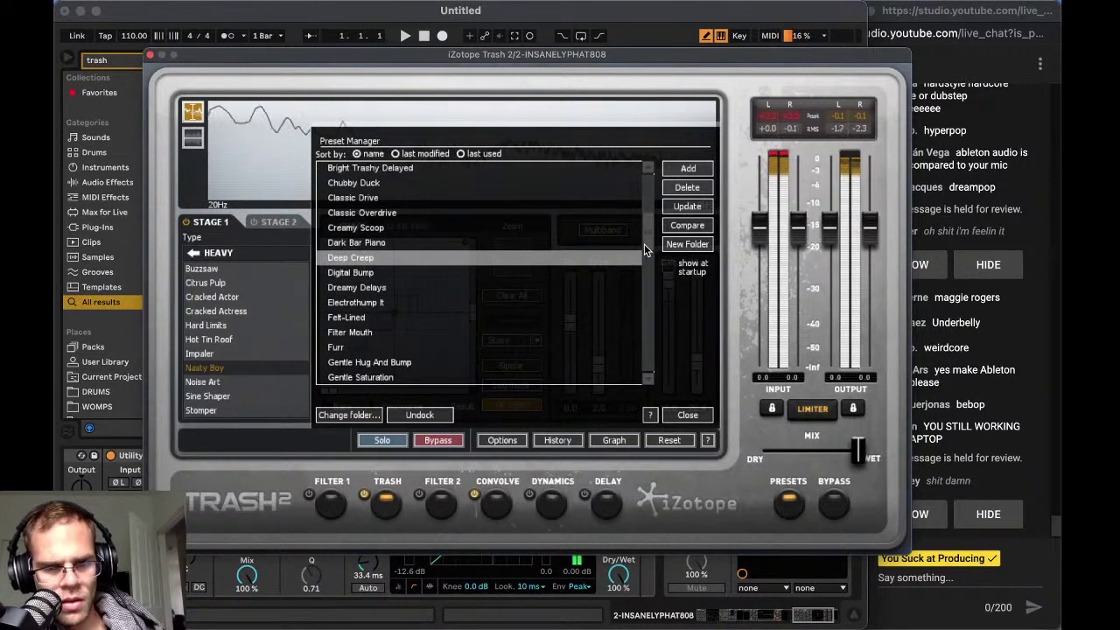
scroll(644, 244, down, 2)
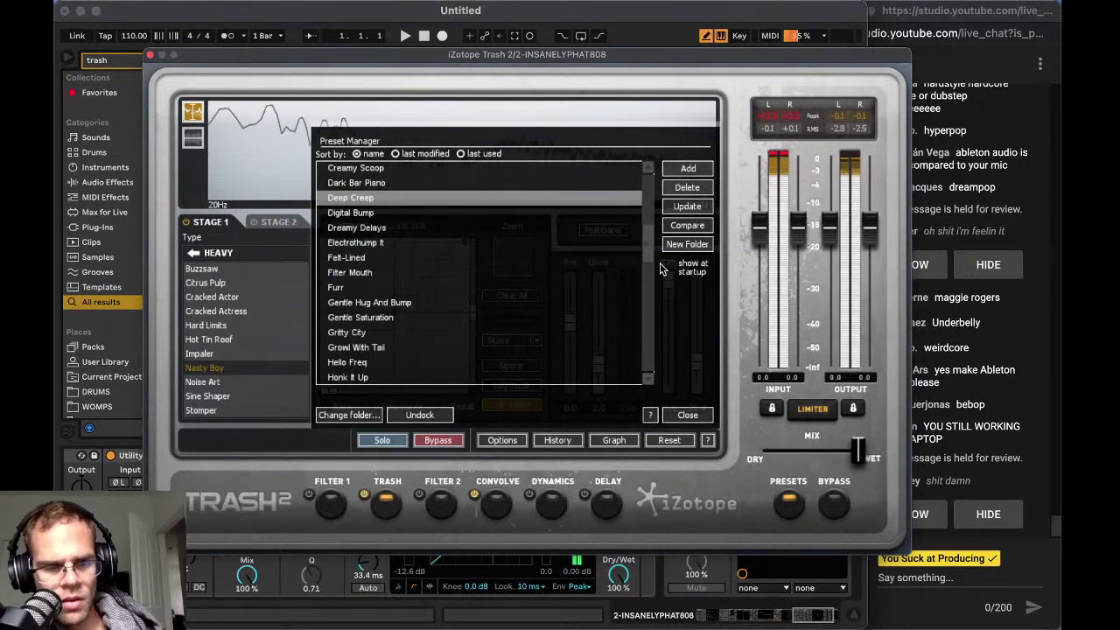
click(150, 55)
Search the browser for "ott", add OTT to the 808 track, and set its output to 3.20 dB and amount to 57%
click(726, 456)
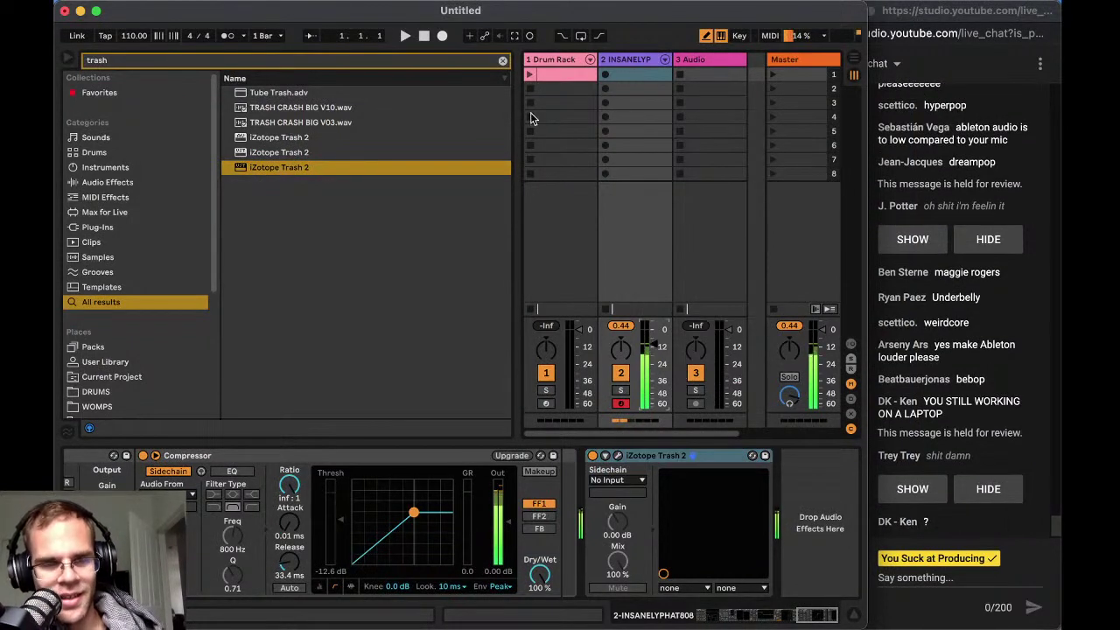
key(super+f)
text(ott)
double_click(264, 93)
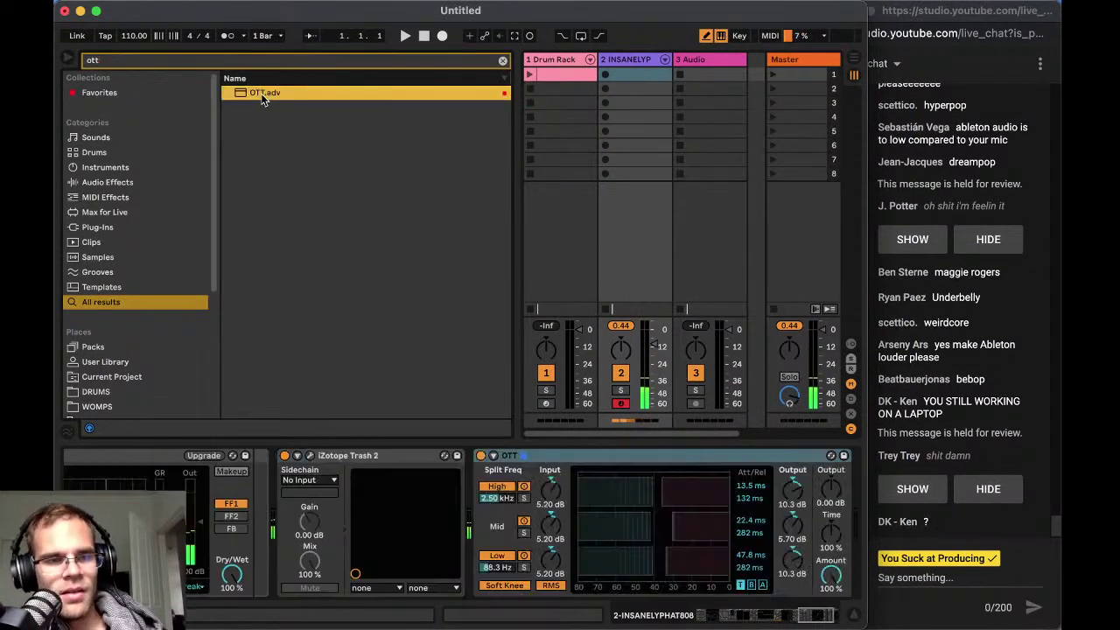
drag(831, 492, 831, 482)
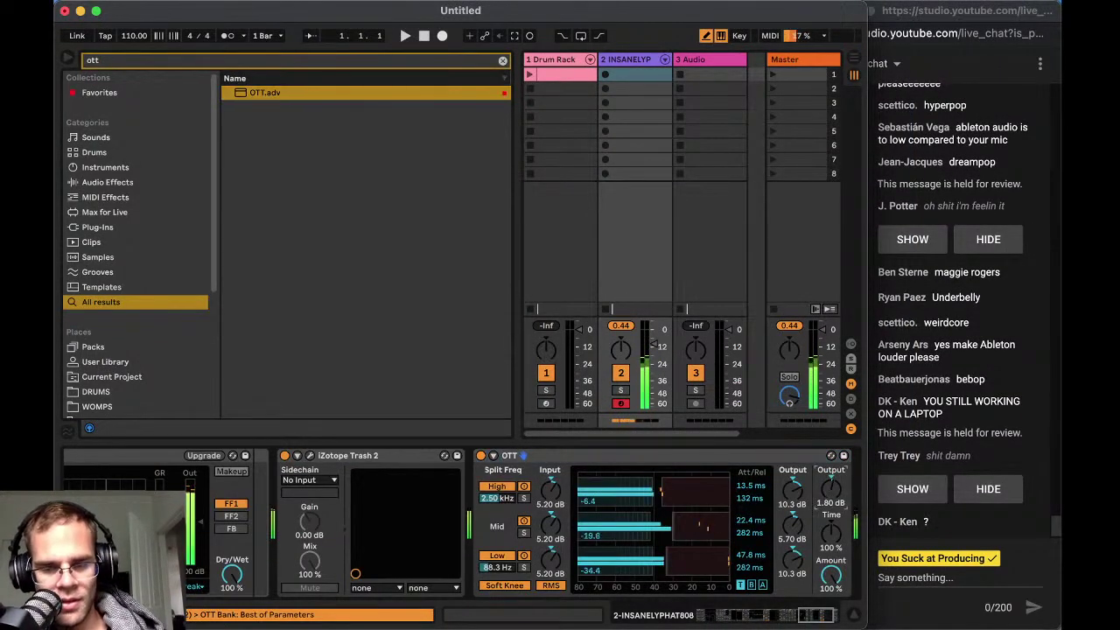
drag(832, 575, 832, 612)
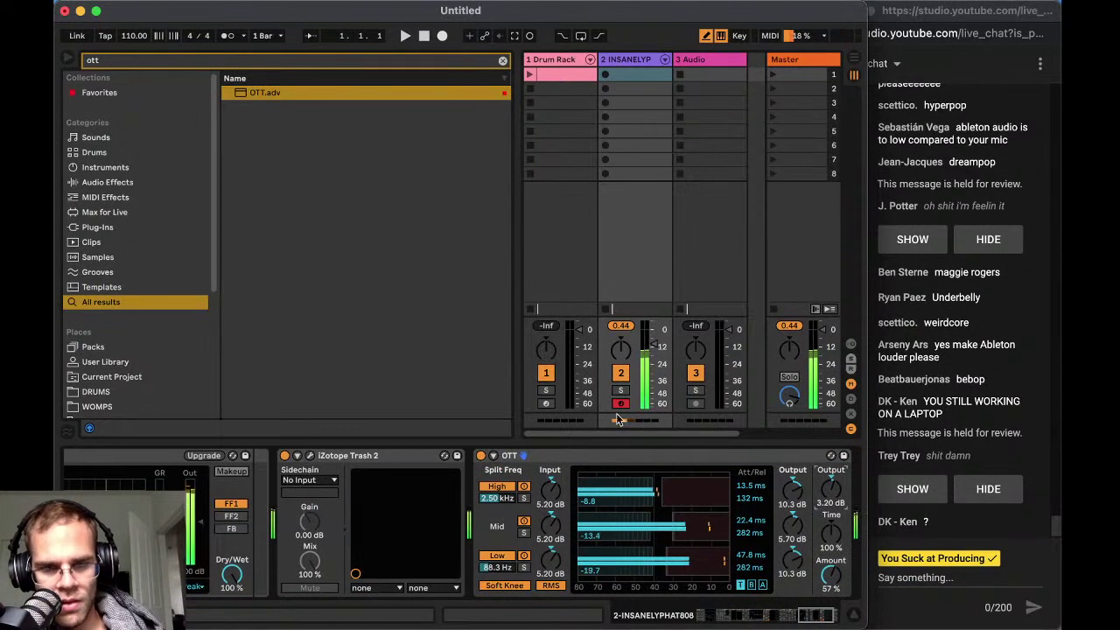
In the Drum Rack clip, draw a SICKKICK1 note on beat 1 and LOHH notes at 1.1, 1.1.3, 1.2, 1.2.2 and 1.2.3
click(547, 63)
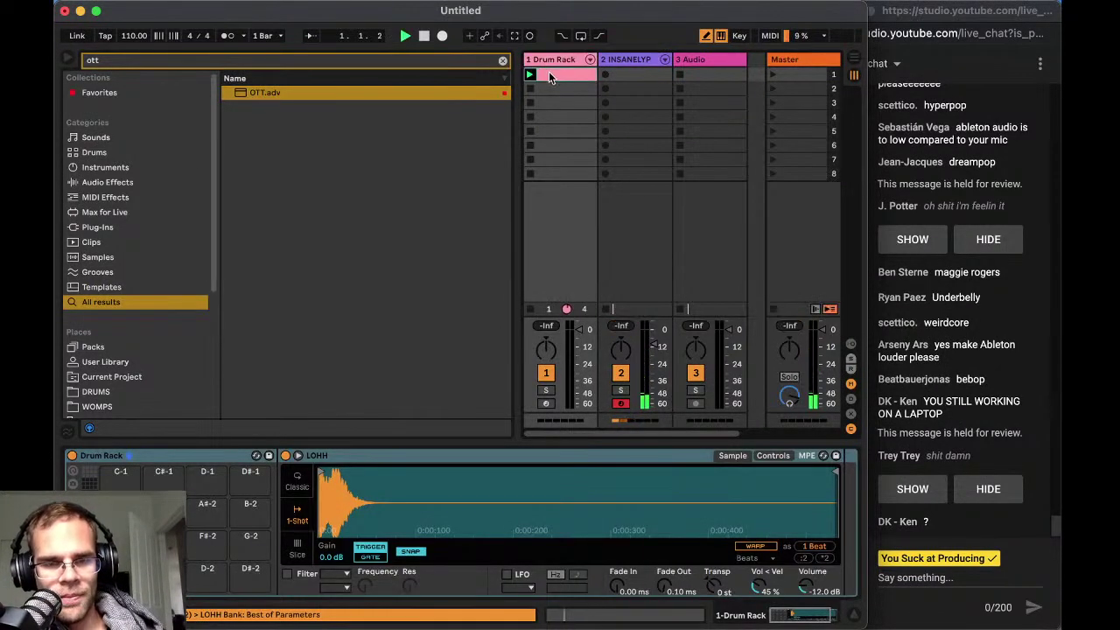
double_click(548, 74)
click(426, 222)
click(428, 185)
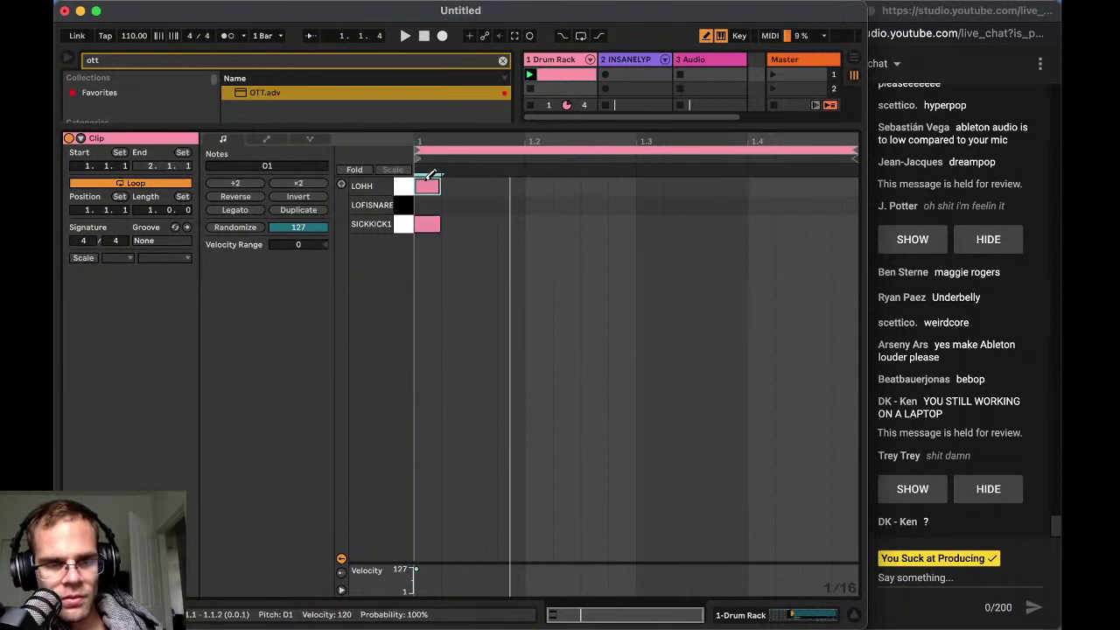
click(459, 185)
click(478, 187)
click(460, 186)
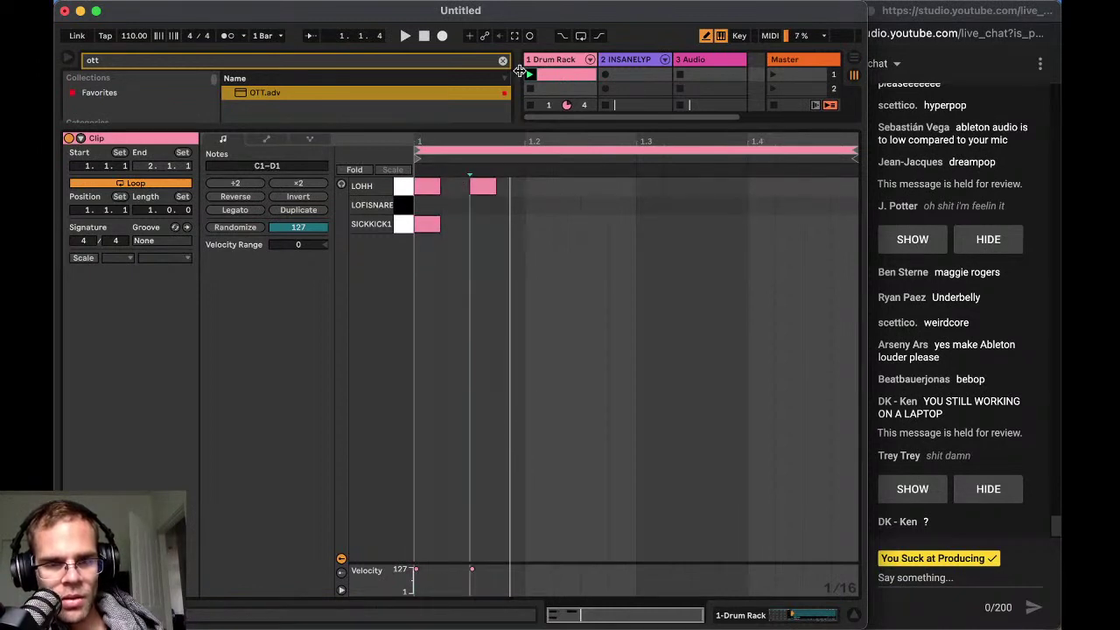
click(534, 186)
drag(564, 184, 600, 183)
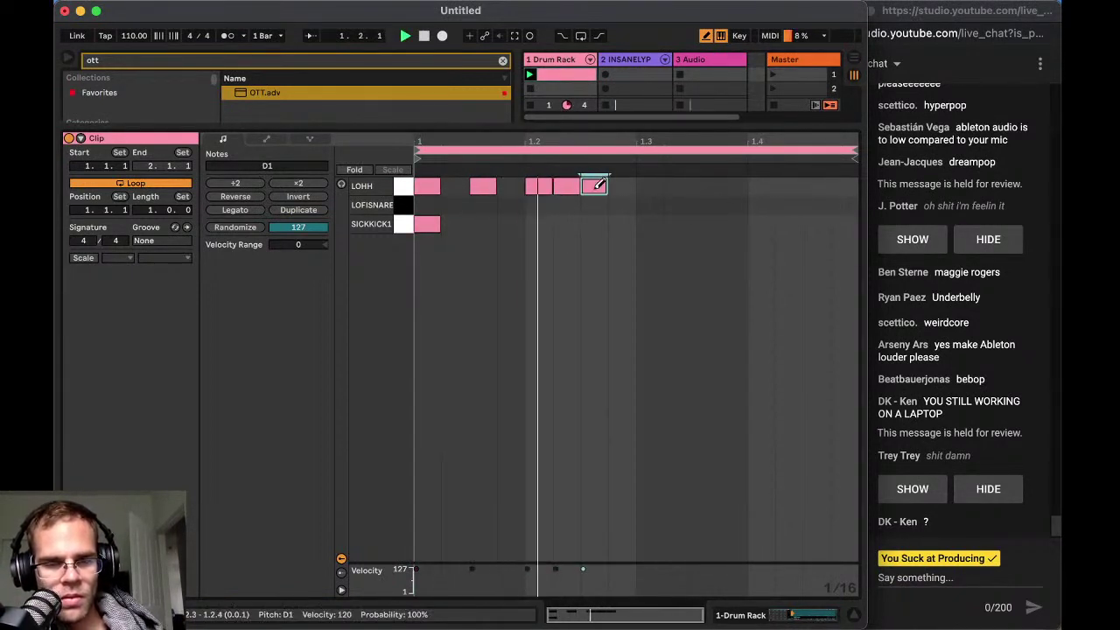
Add a snare on 1.3 and a kick on 1.4, and duplicate the drum loop to two bars
click(651, 205)
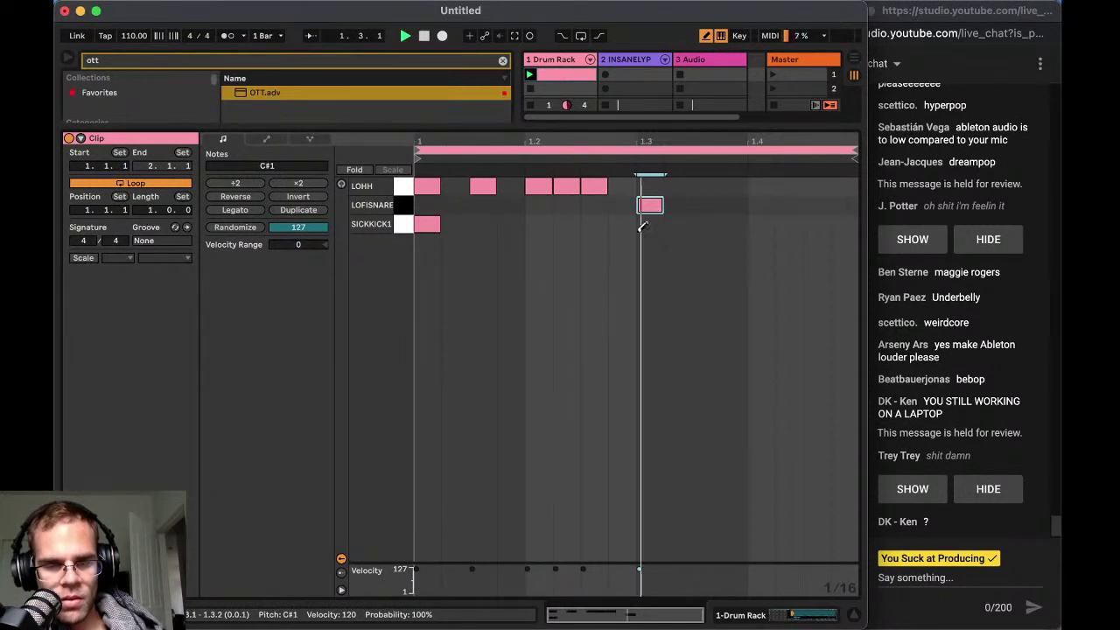
click(762, 224)
click(289, 211)
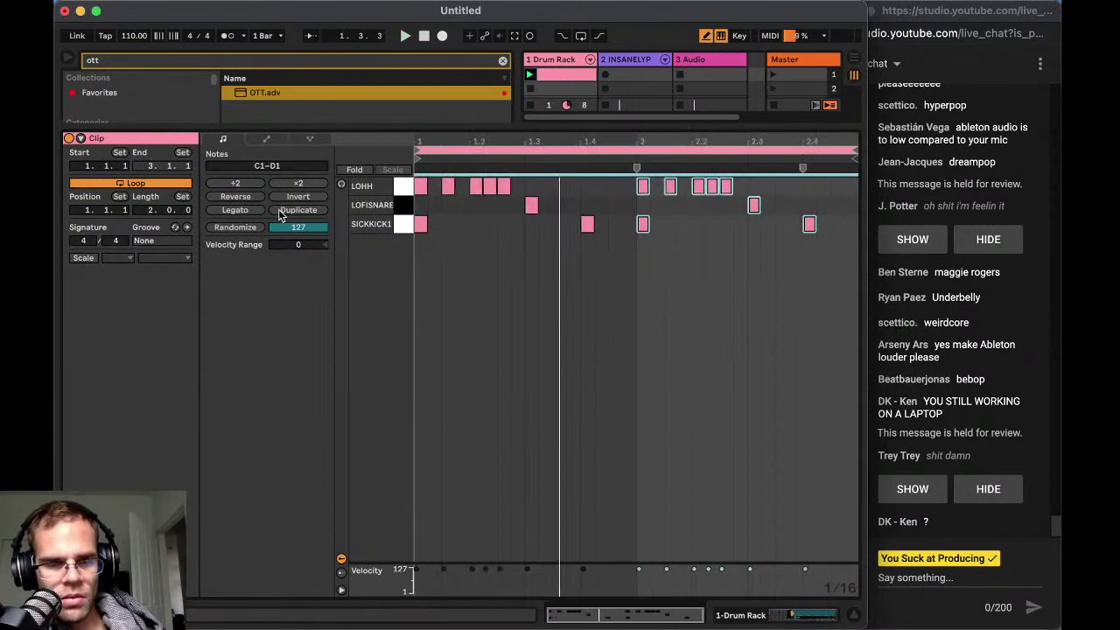
Add LOHH hi-hat notes at 1.4 and 1.4.3 in the first bar and play the loop
click(589, 204)
click(590, 187)
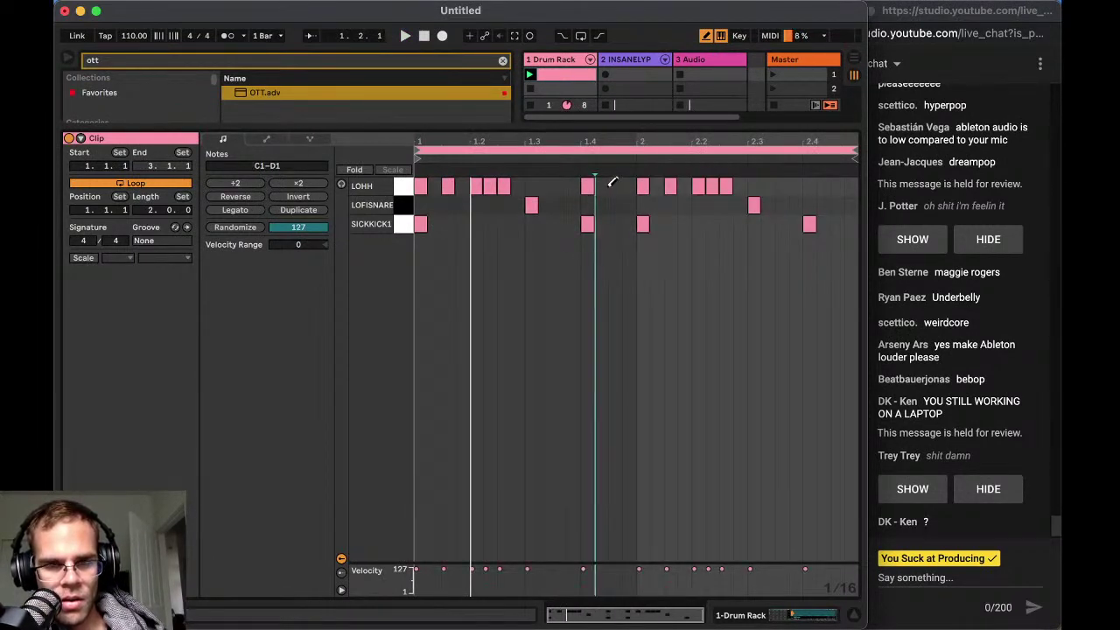
click(615, 185)
key(space)
key(space)
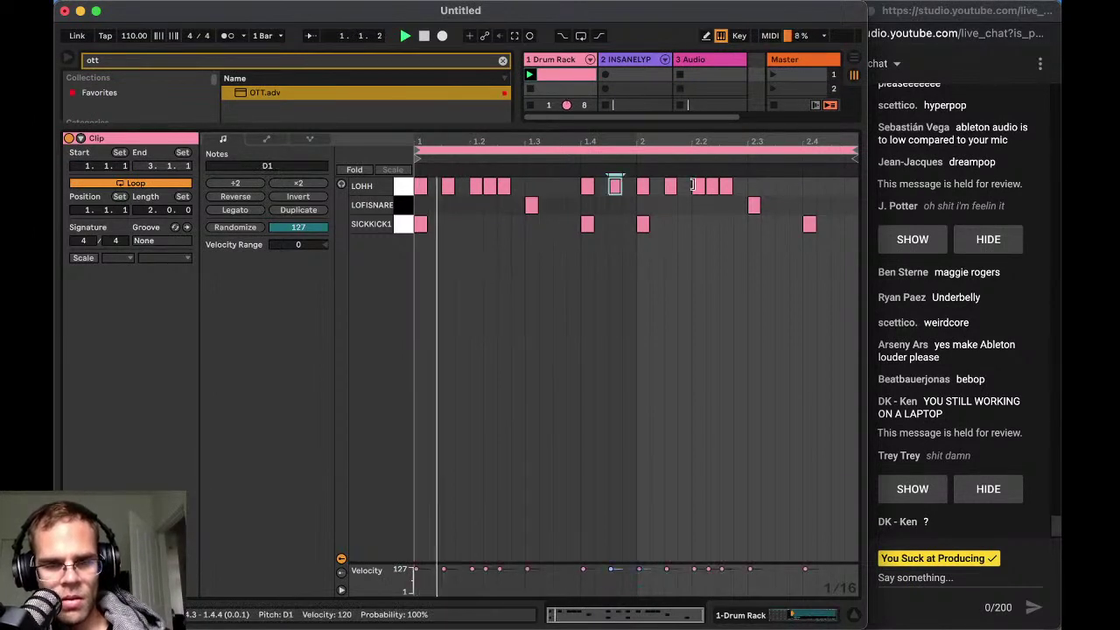
key(space)
Add LOHH hi-hat notes at 2.3, 2.3.3, 2.4 and 2.4.3 in the second bar and play the loop
key(b)
drag(804, 195, 406, 179)
key(b)
click(754, 186)
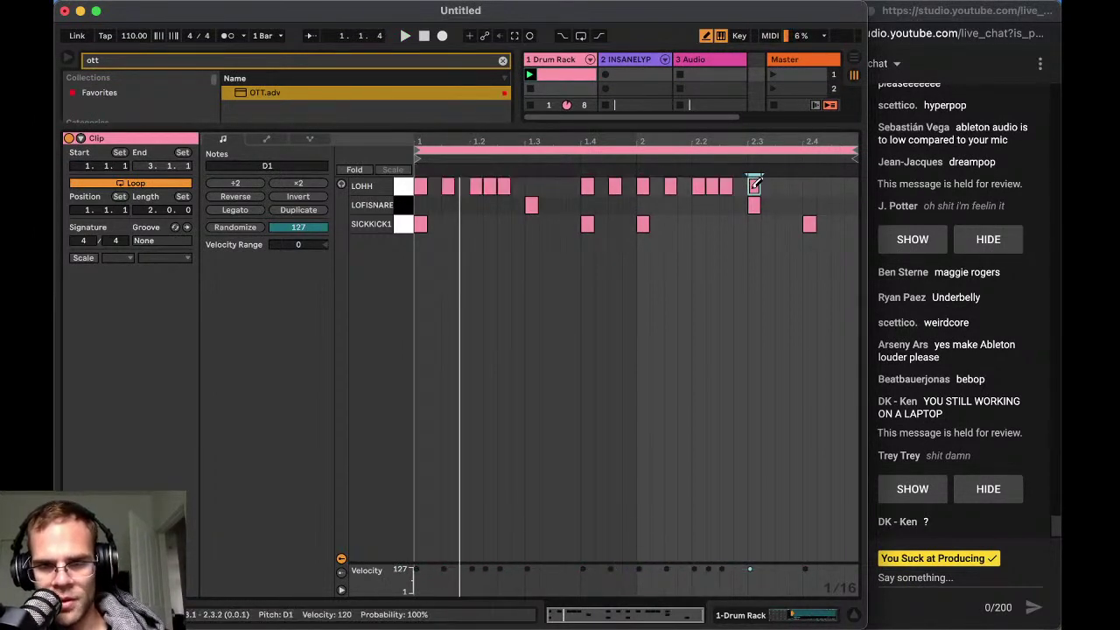
click(821, 184)
click(814, 184)
click(835, 184)
key(space)
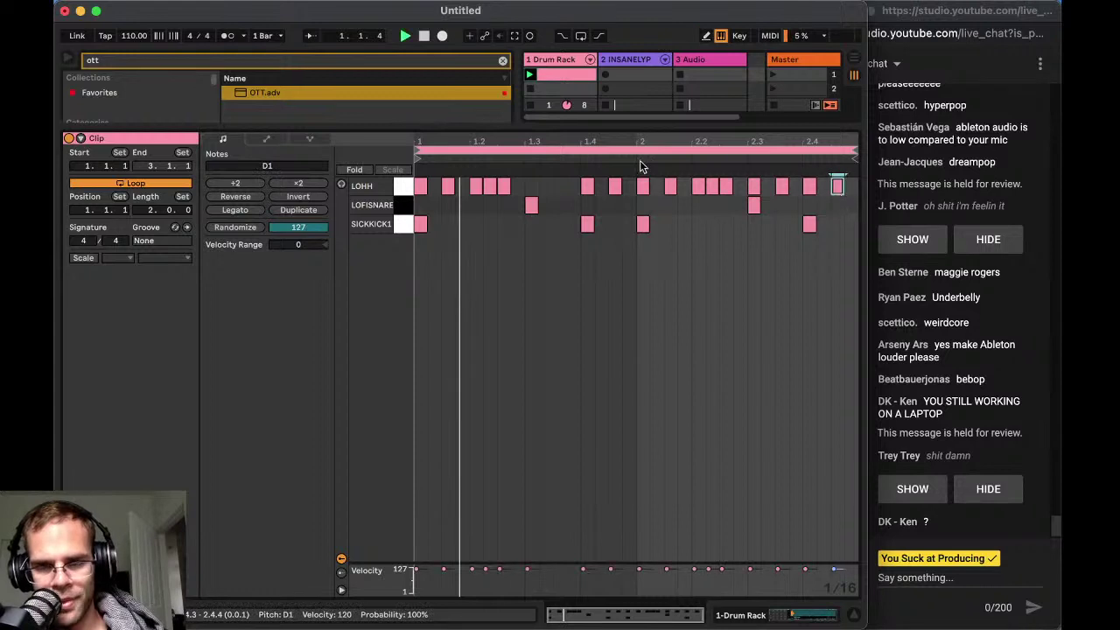
Shift all LOHH hi-hat notes slightly later off the grid and delete the kick at the start of bar 2
click(403, 186)
key(b)
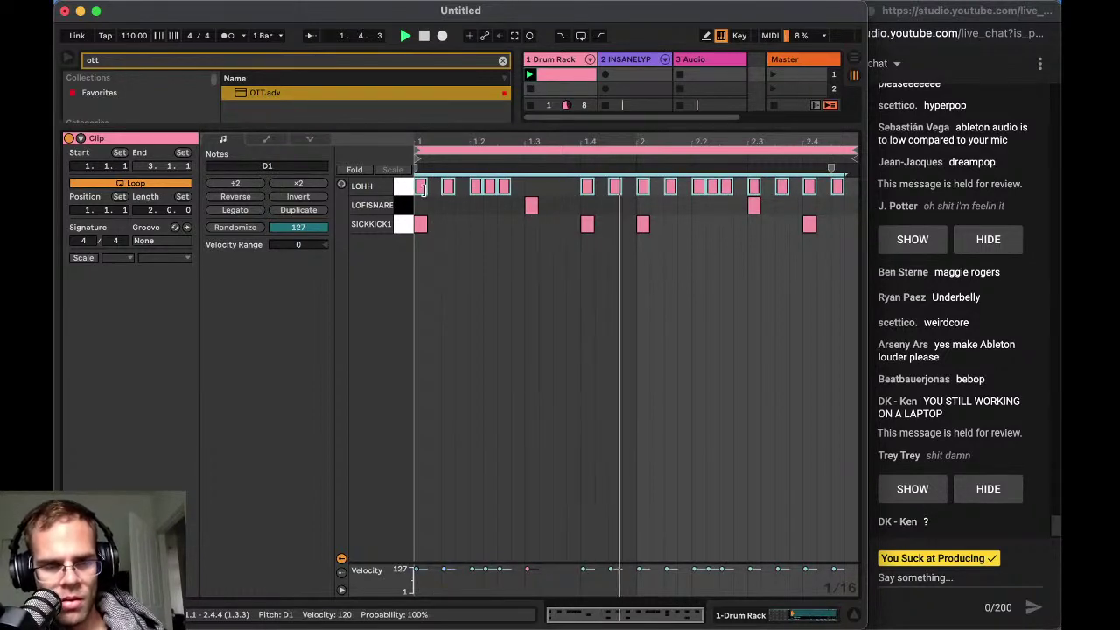
drag(423, 190, 427, 192)
click(643, 223)
key(Delete)
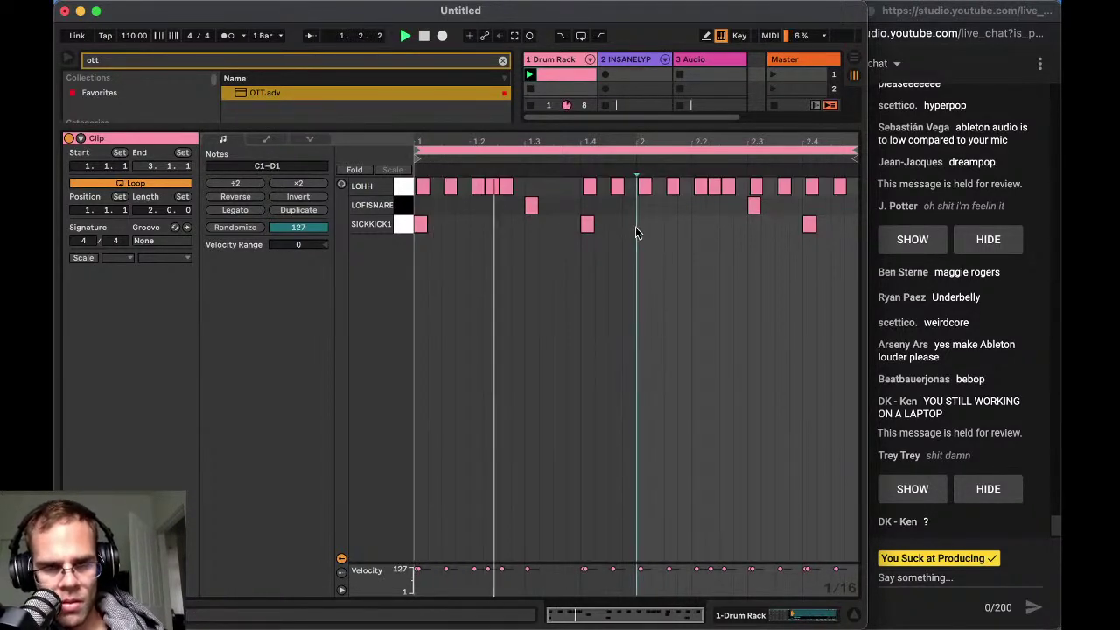
Return to the Drum Rack's devices, search the browser for "trash", and add iZotope Trash 2 to the drum track
click(750, 616)
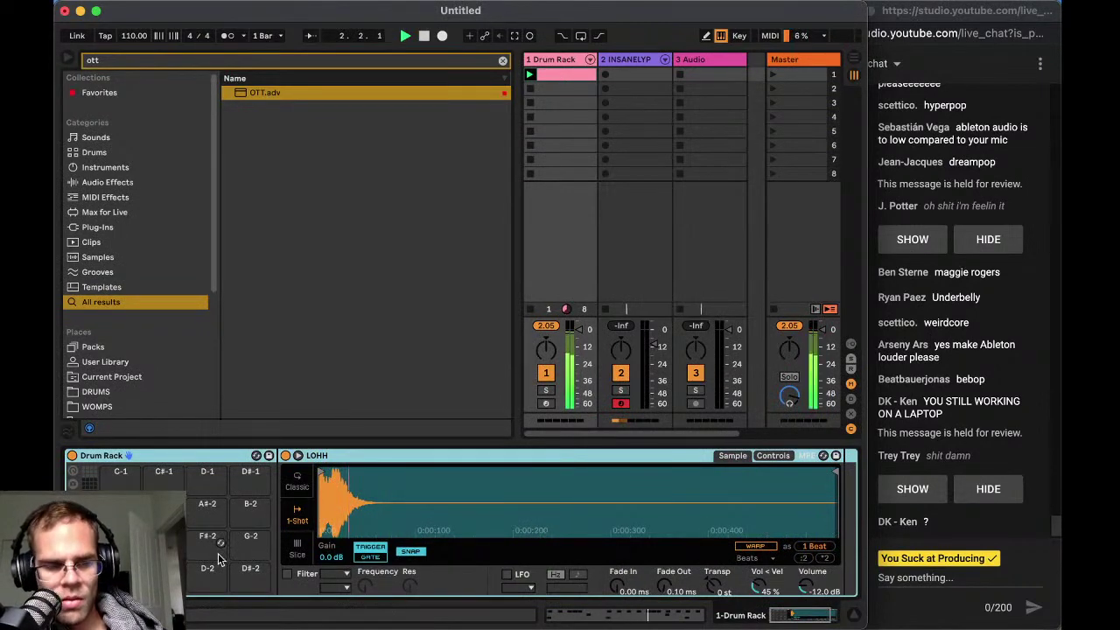
click(742, 615)
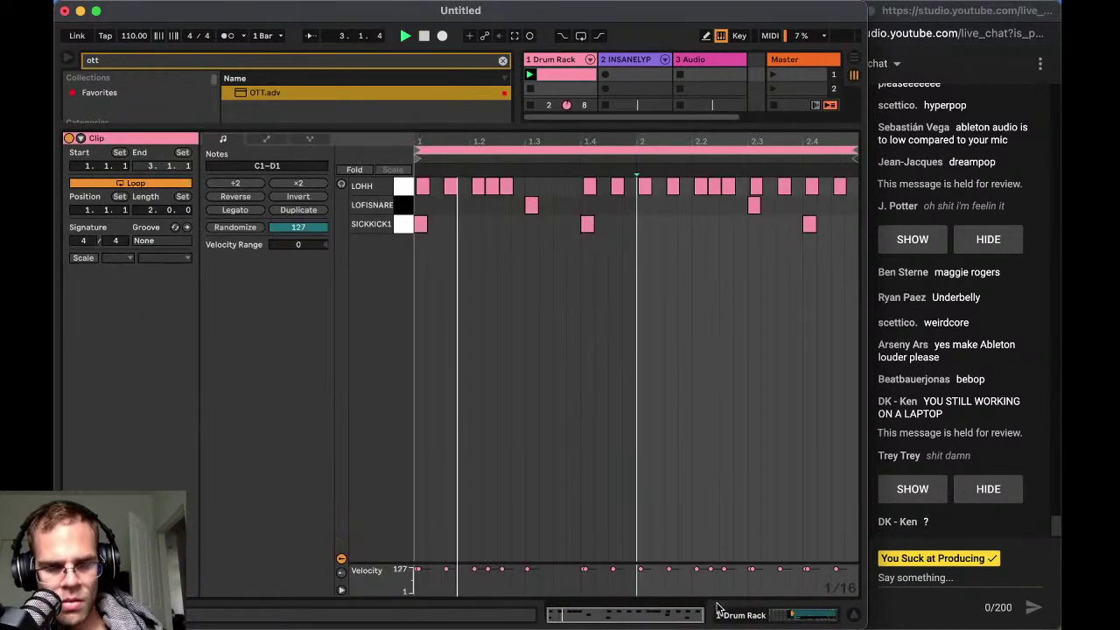
click(749, 617)
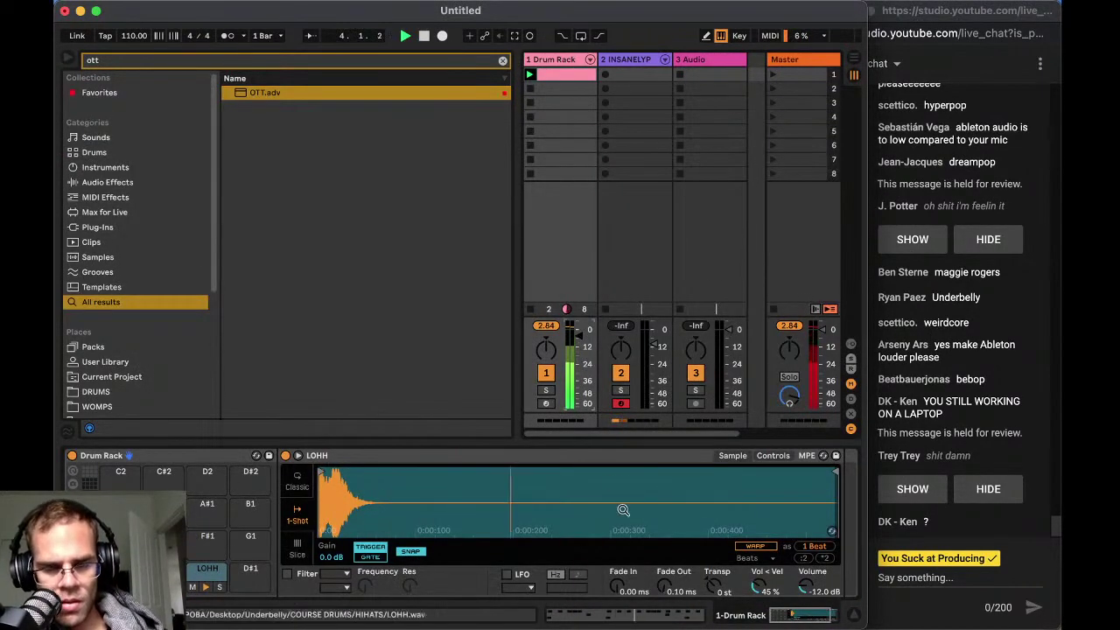
scroll(623, 508, right, 3)
scroll(823, 556, left, 3)
key(space)
key(super+f)
text(trash)
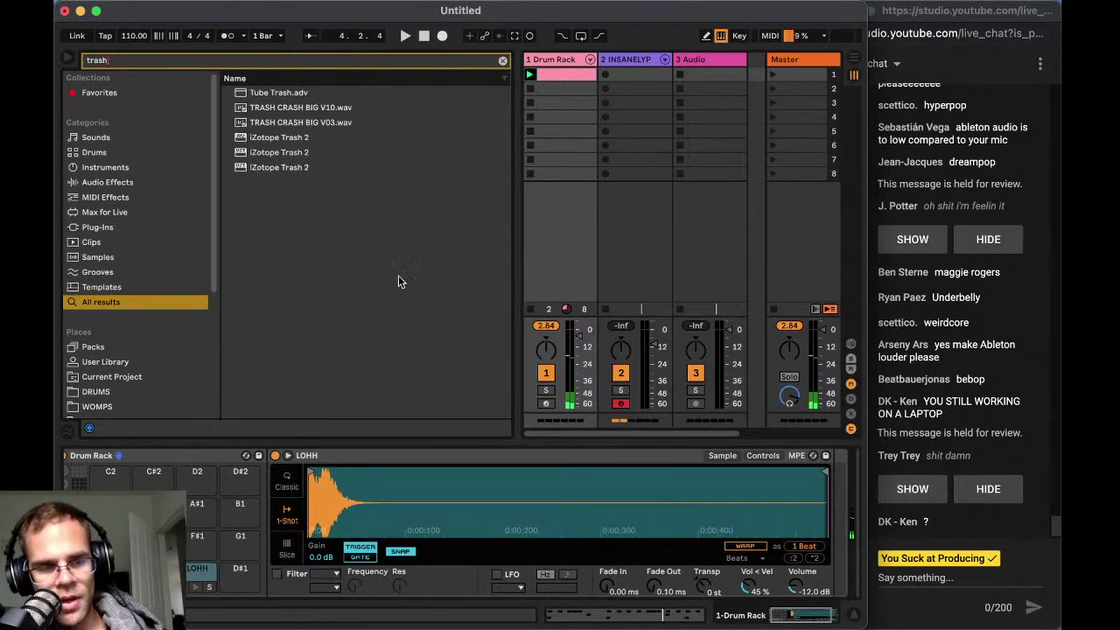
click(275, 167)
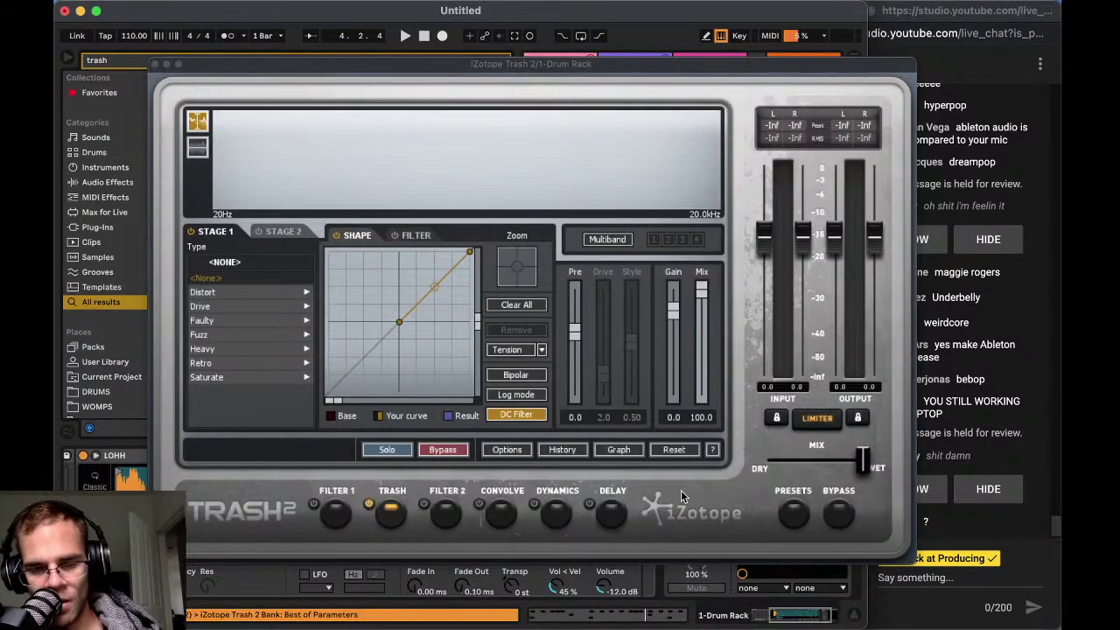
Audition the Body Builder and Add Sugar presets from Trash 2's Subtle folder while the drum loop plays
click(793, 512)
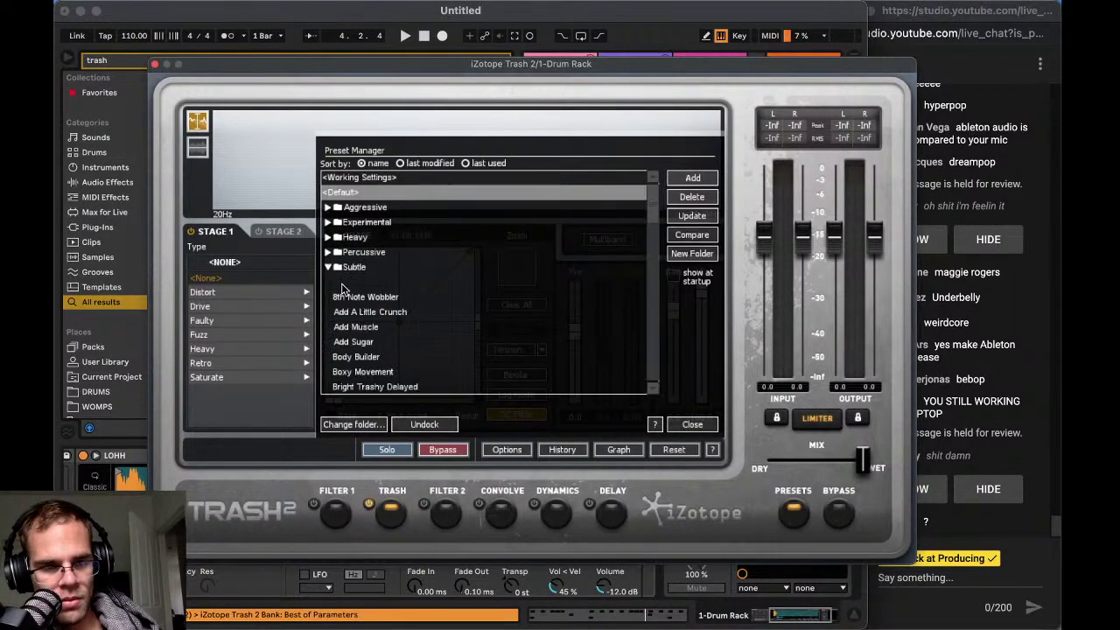
click(365, 357)
key(space)
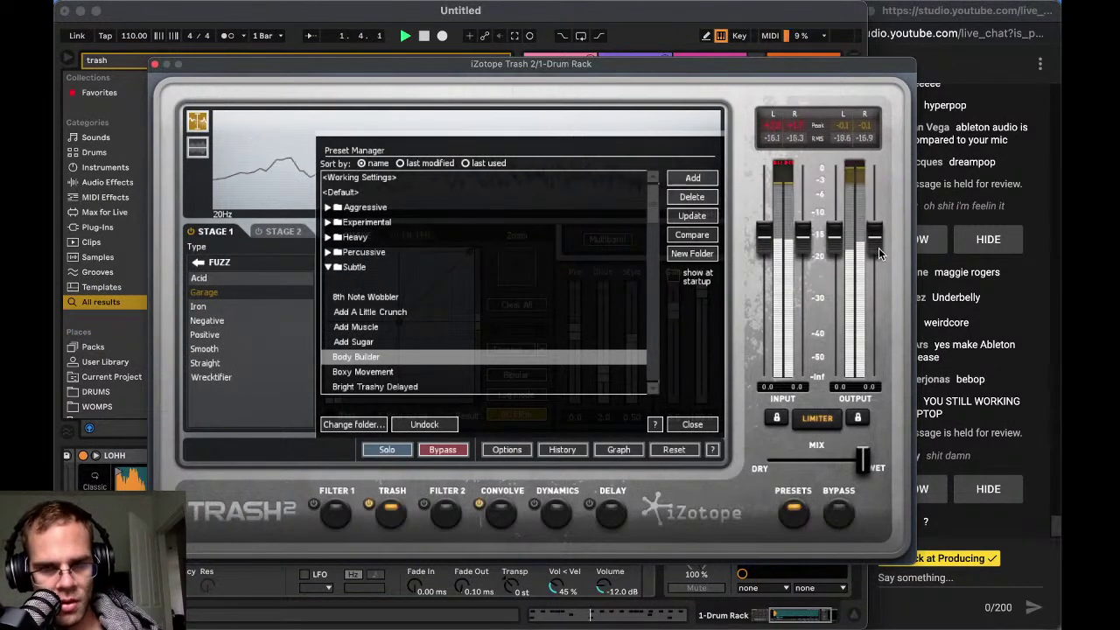
drag(837, 237, 837, 249)
click(354, 342)
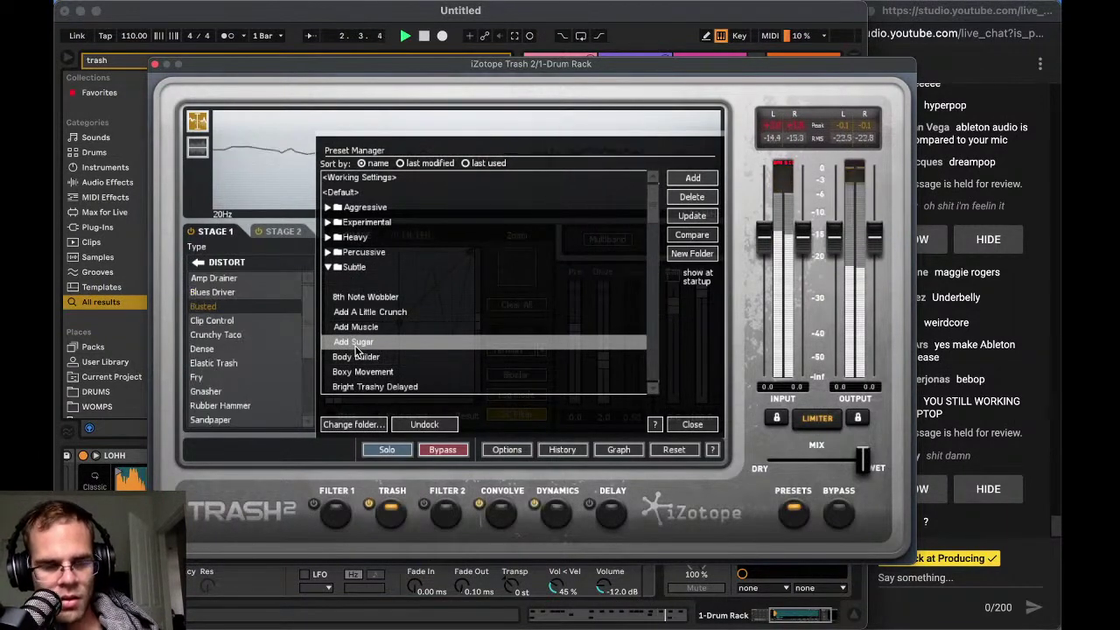
Load the Add Muscle preset in Trash 2, lower its output level to about -3.9 dB, and close the plug-in window
click(378, 326)
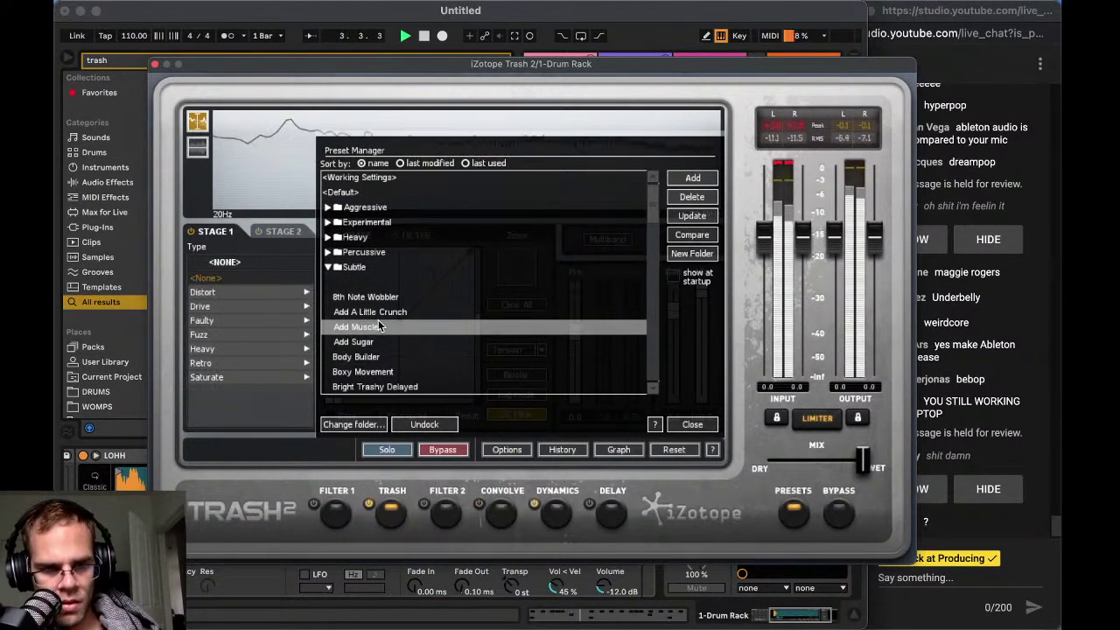
drag(874, 236, 871, 269)
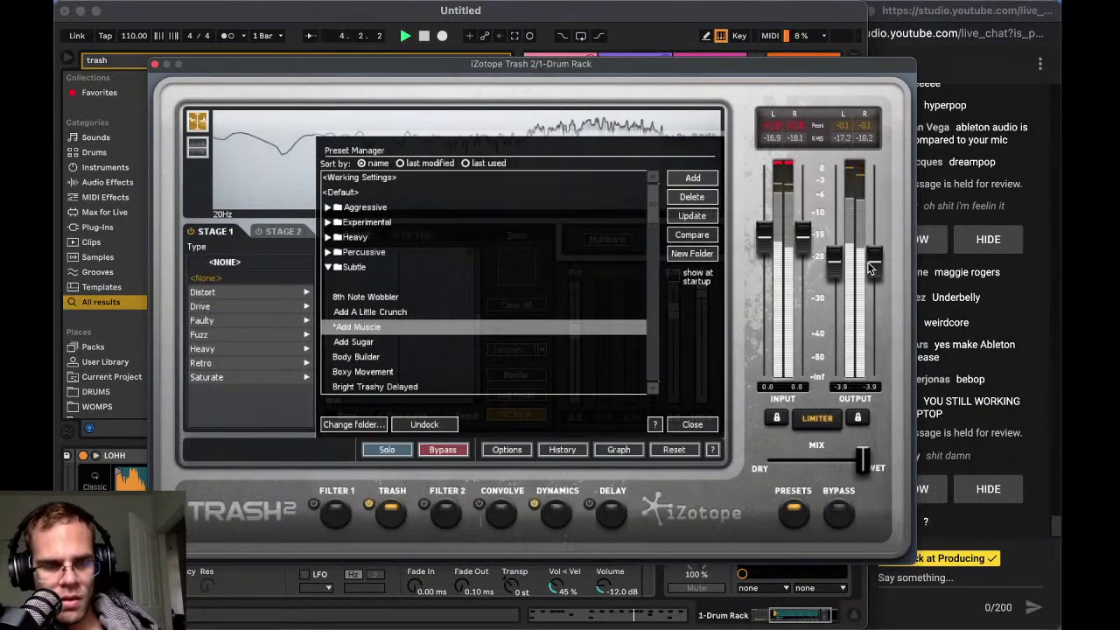
click(154, 64)
Set the LOHH hi-hat sample's transposition to +3 st and play the loop
key(super+f)
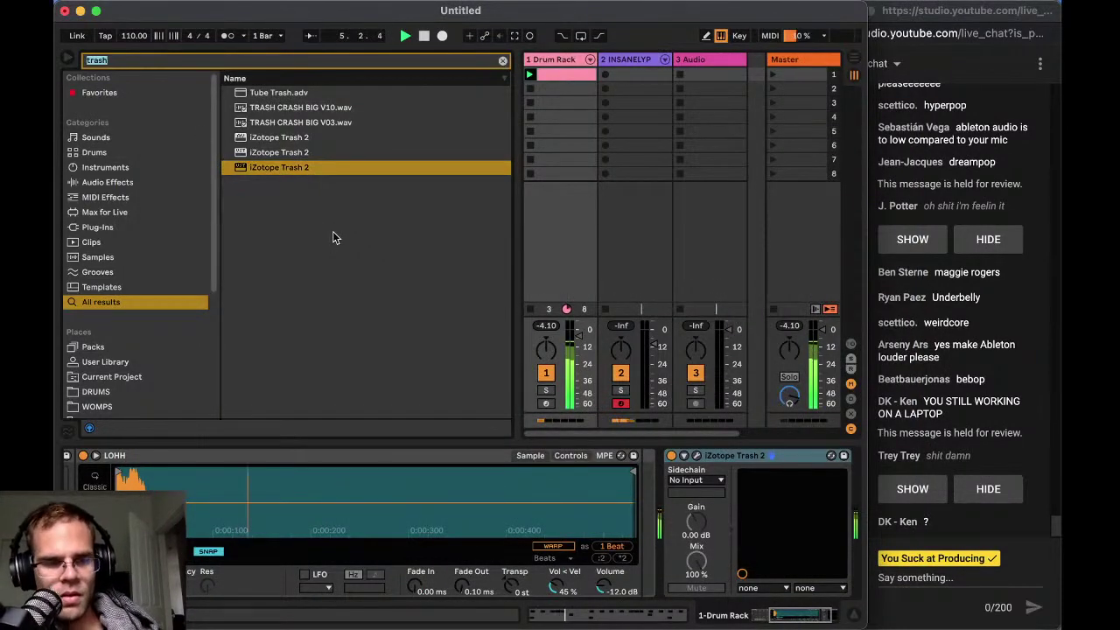
click(611, 614)
click(757, 617)
scroll(320, 512, left, 5)
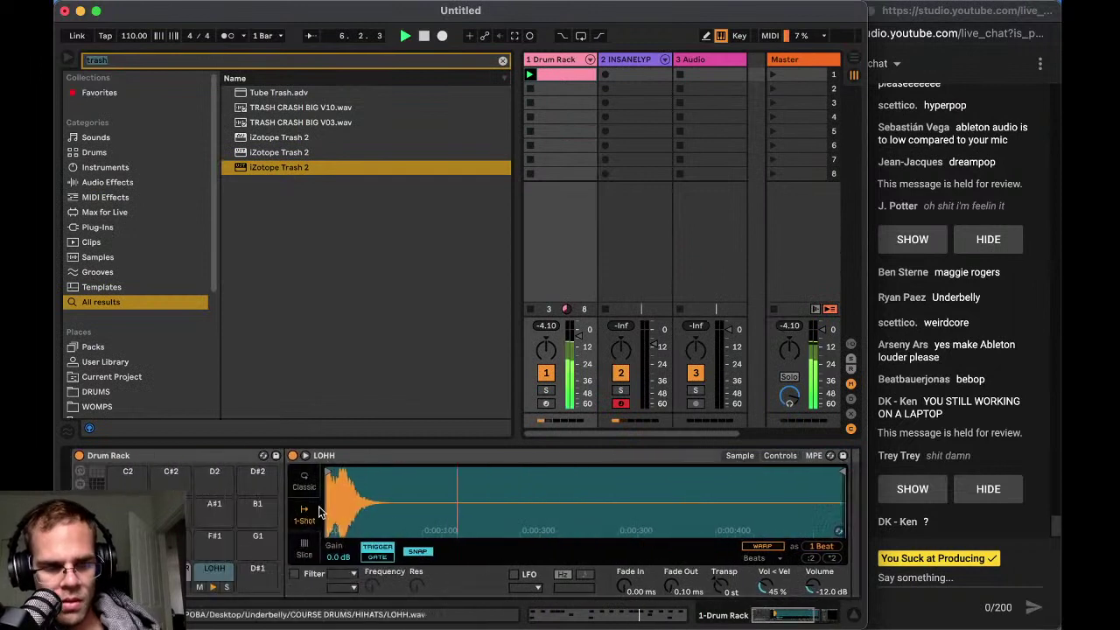
click(200, 573)
click(788, 459)
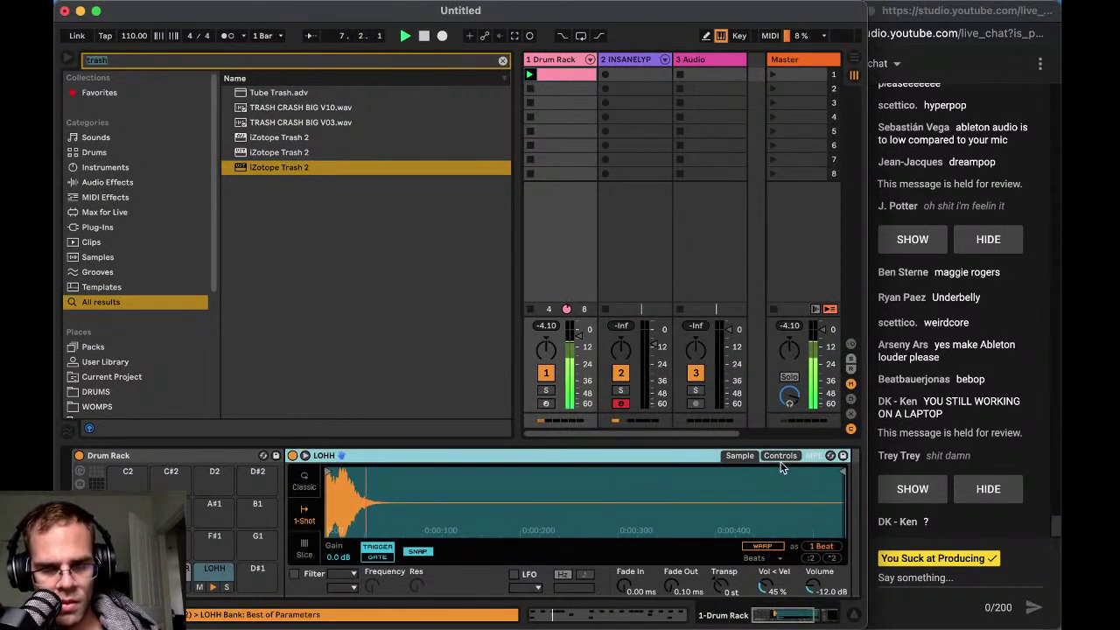
click(782, 457)
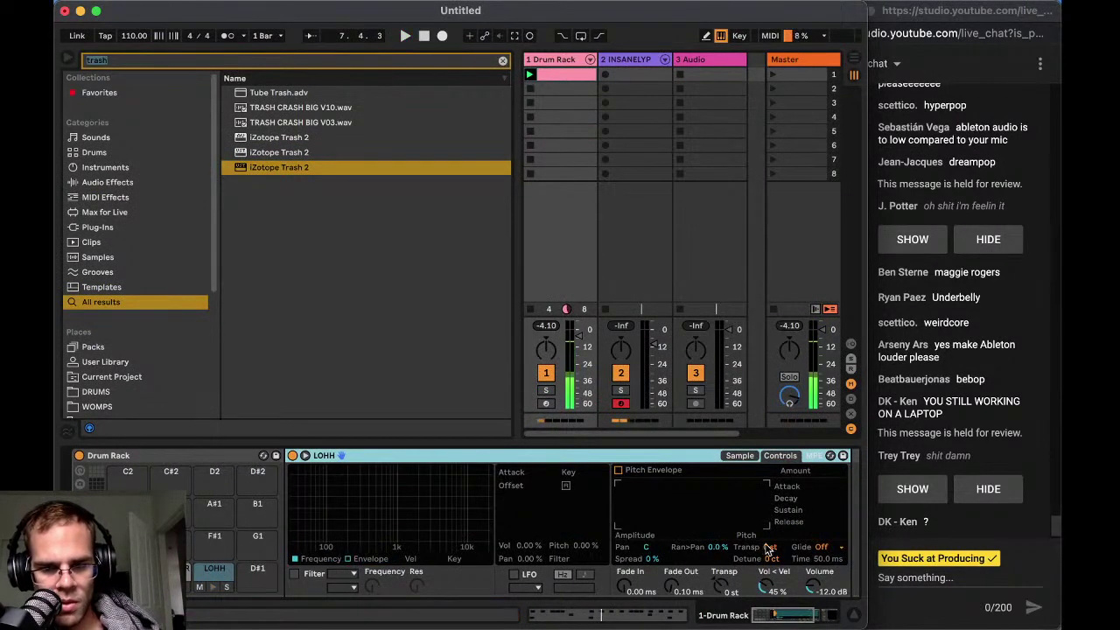
drag(770, 548, 770, 522)
key(space)
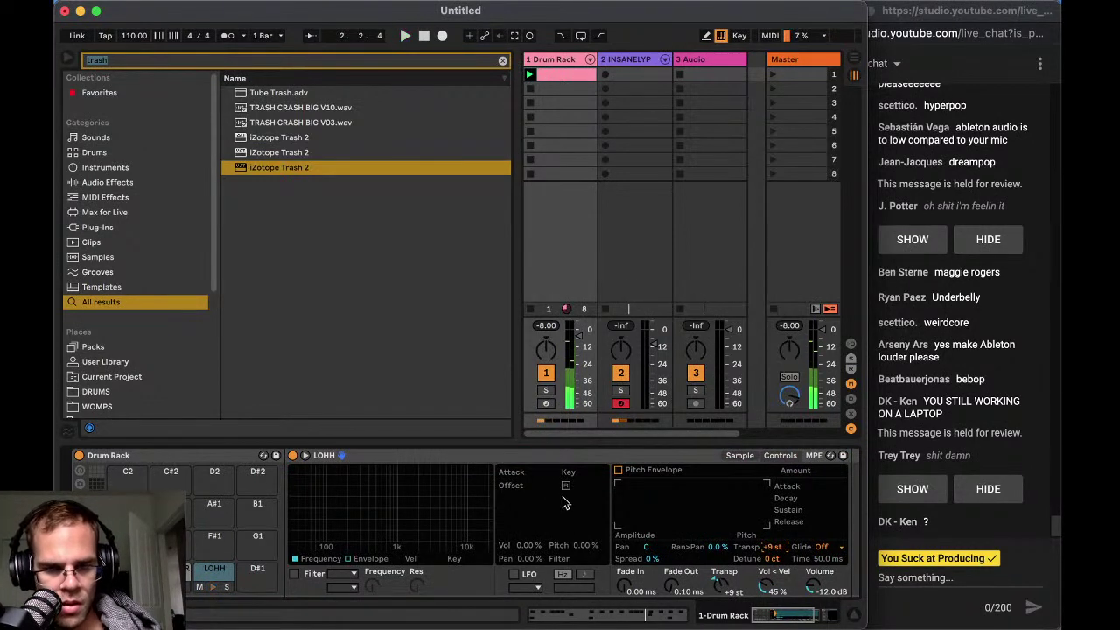
scroll(766, 547, right, 5)
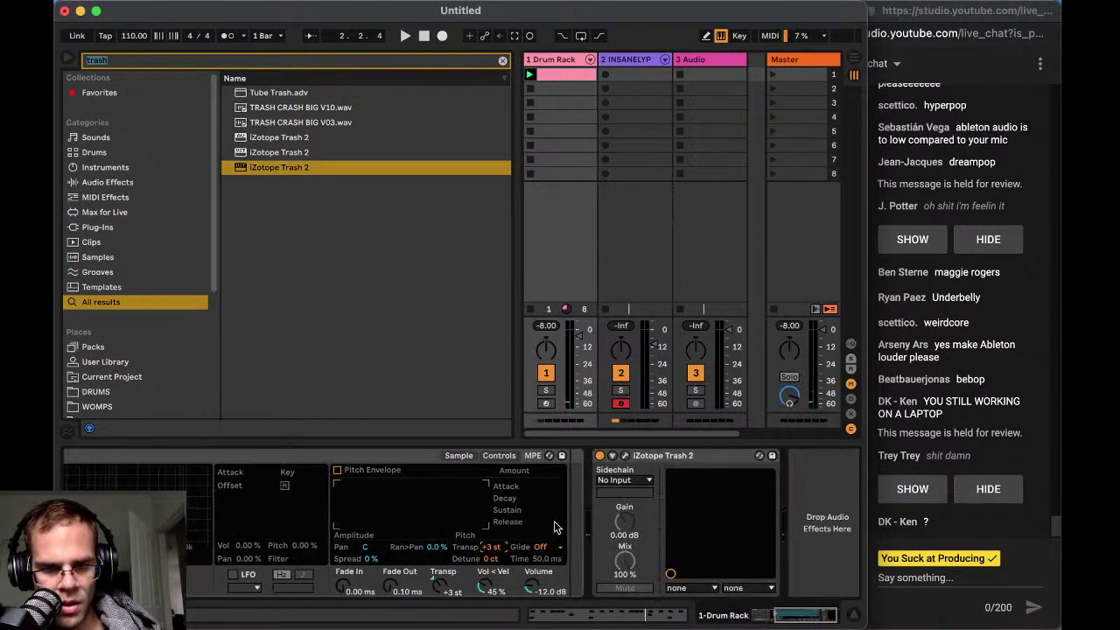
scroll(573, 527, left, 5)
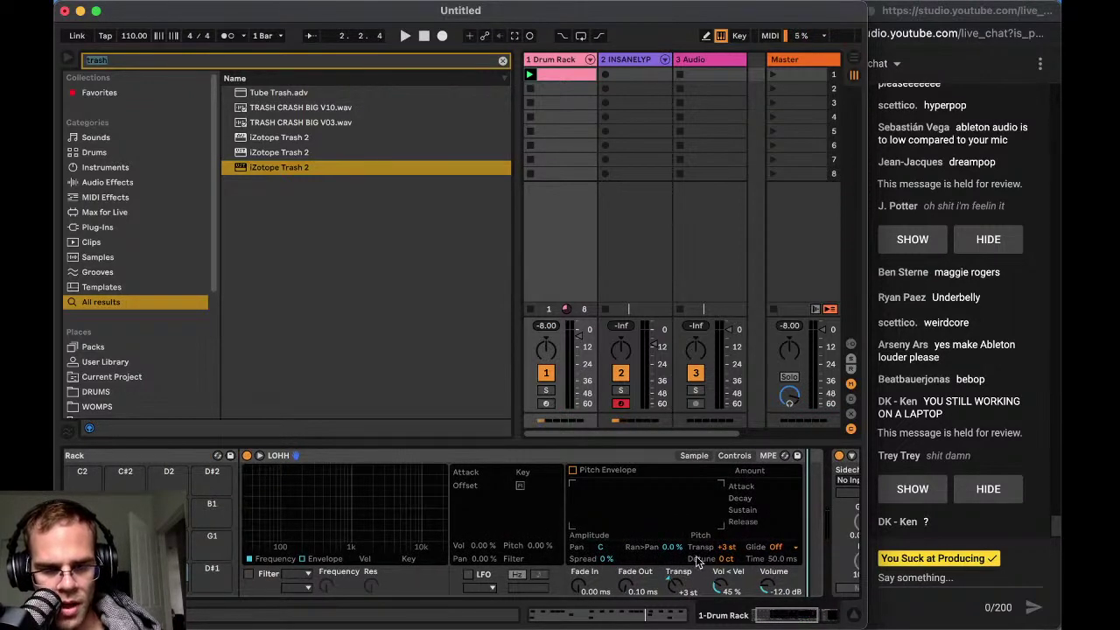
key(space)
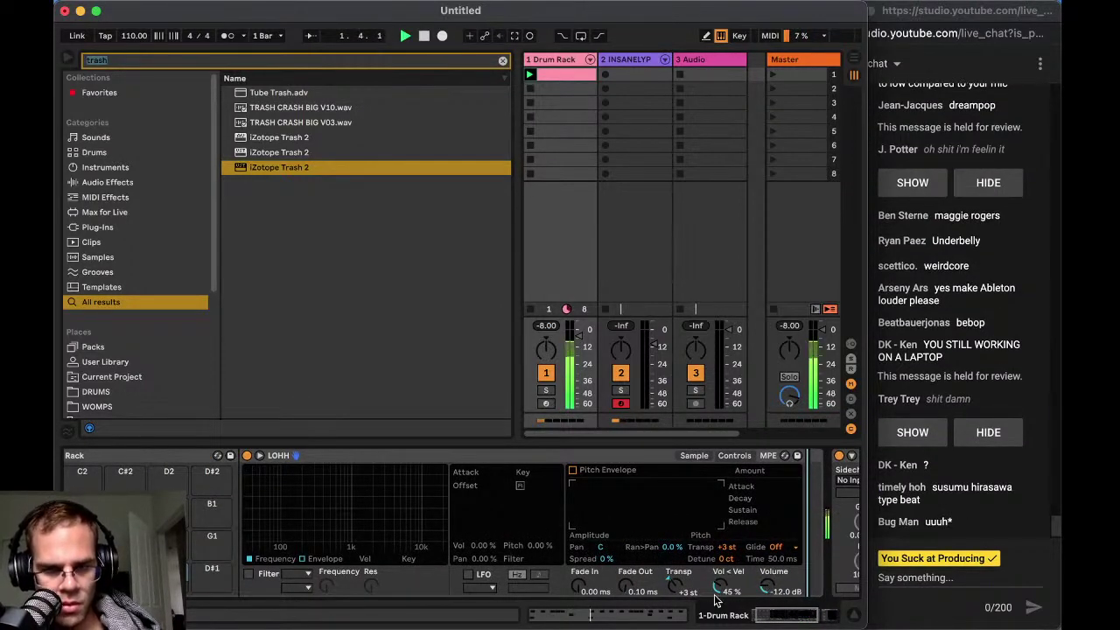
Search for "color.amxd", add Color before Trash 2 on the drum track, and set its Vinyl level to -21 dB
scroll(714, 598, right, 5)
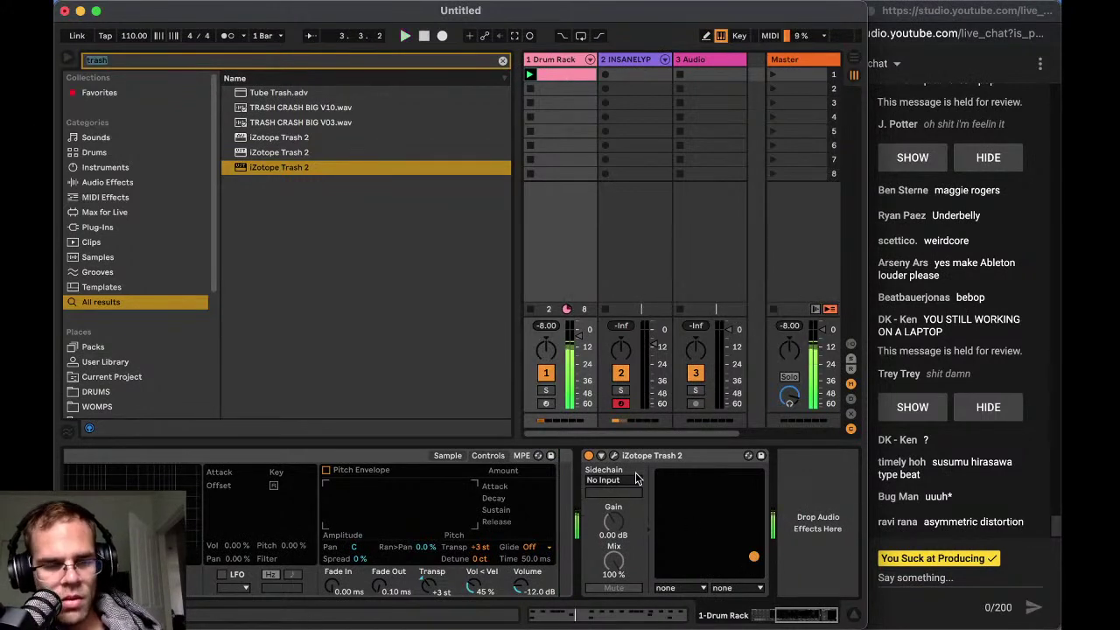
text(lor.amxd)
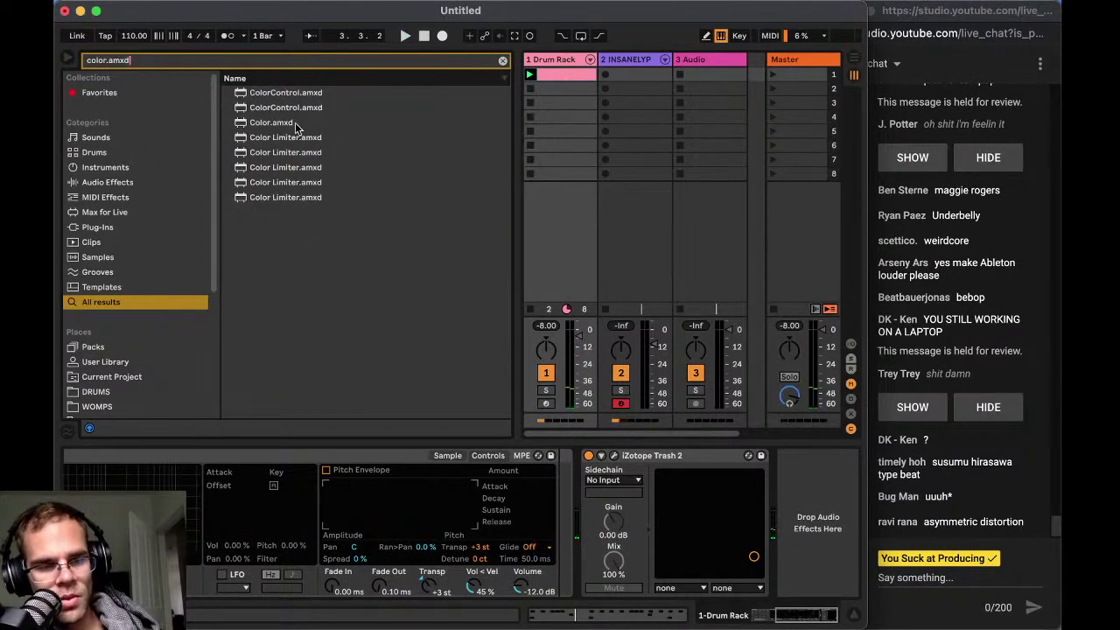
drag(296, 128, 644, 569)
key(space)
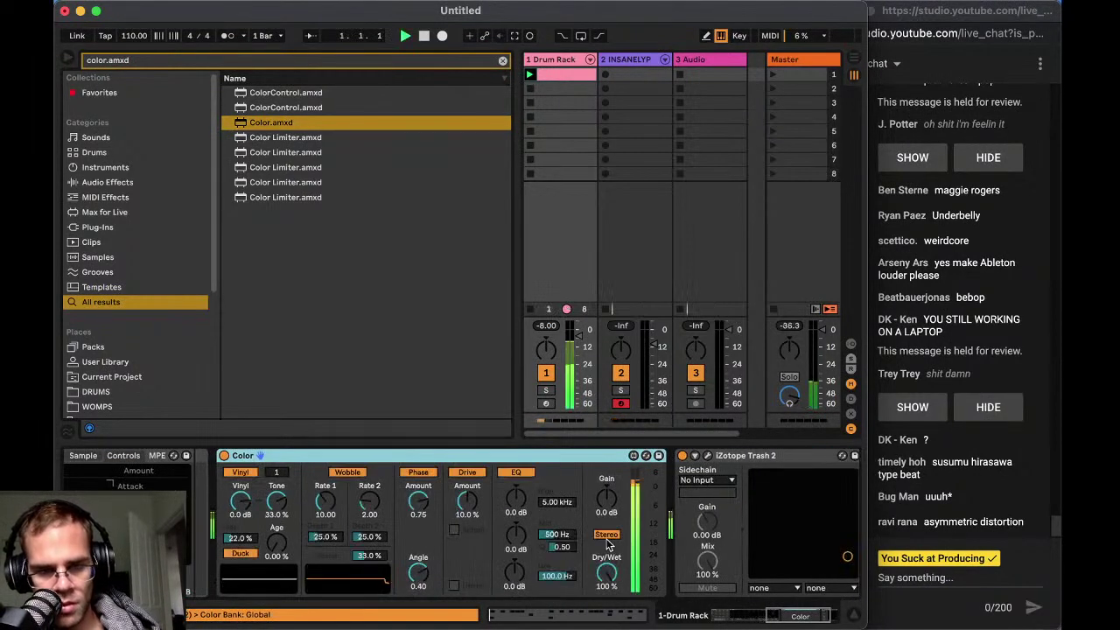
drag(241, 501, 277, 483)
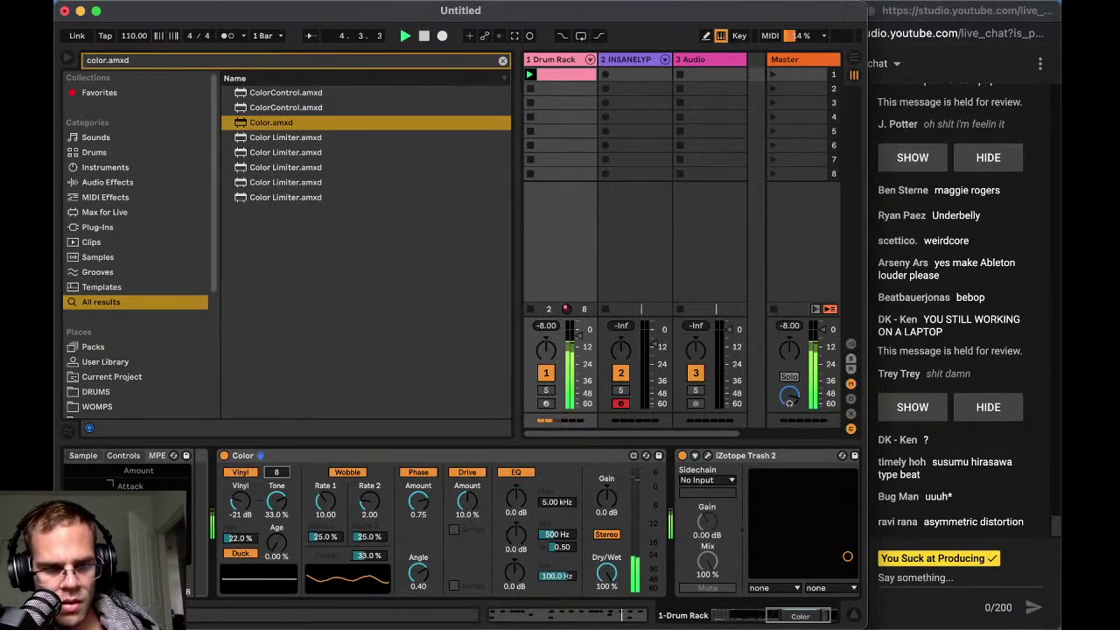
Clear the browser search and audition samples in the SNARES folder of COURSE DRUMS, including RIDONKULOUSSNARE.wav and TRAPSNARE.wav
scroll(273, 482, left, 10)
scroll(136, 344, down, 5)
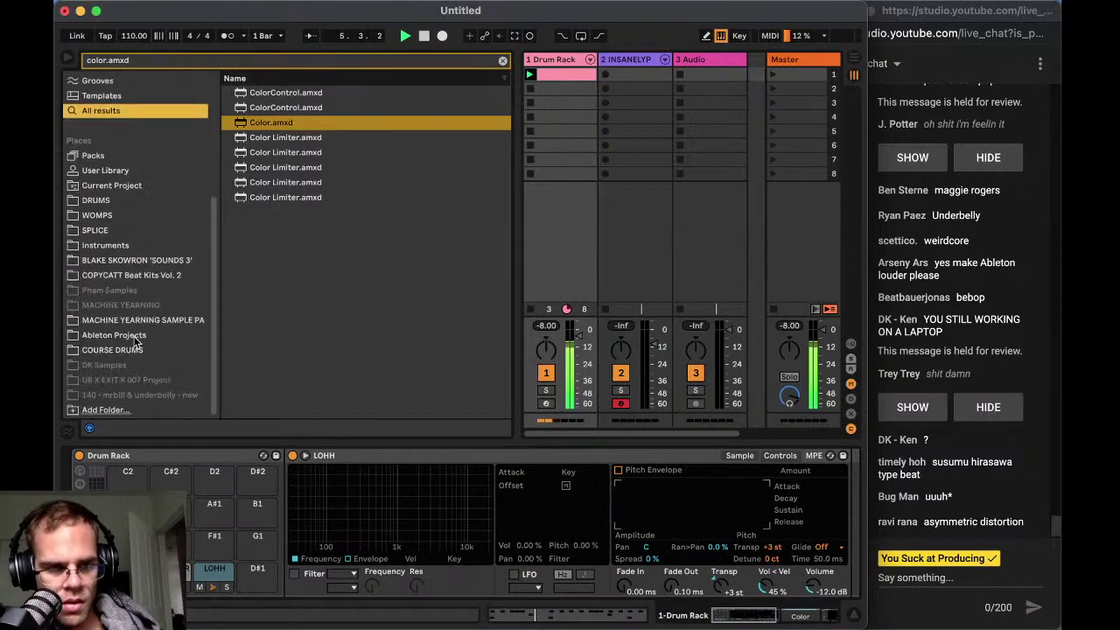
click(102, 201)
click(503, 60)
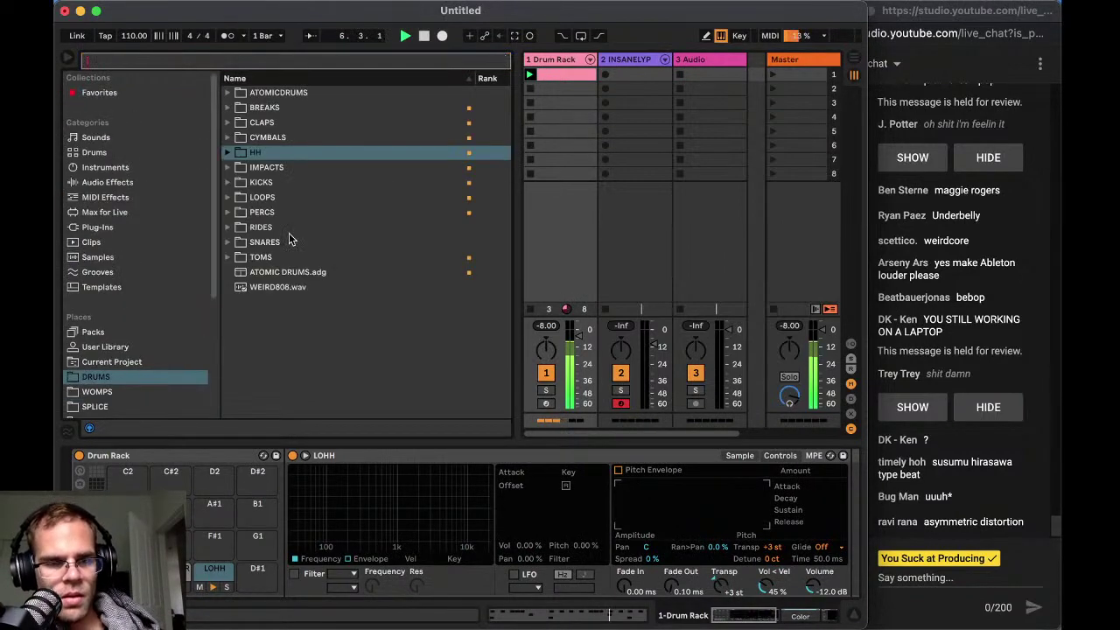
scroll(136, 379, down, 5)
click(122, 348)
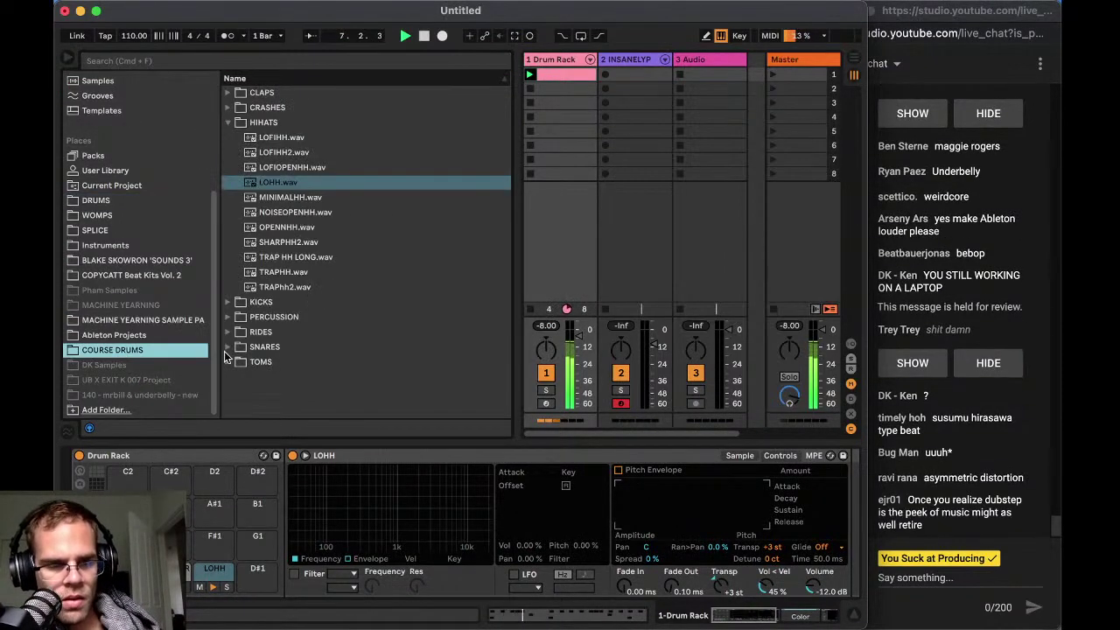
click(232, 348)
click(302, 332)
click(304, 317)
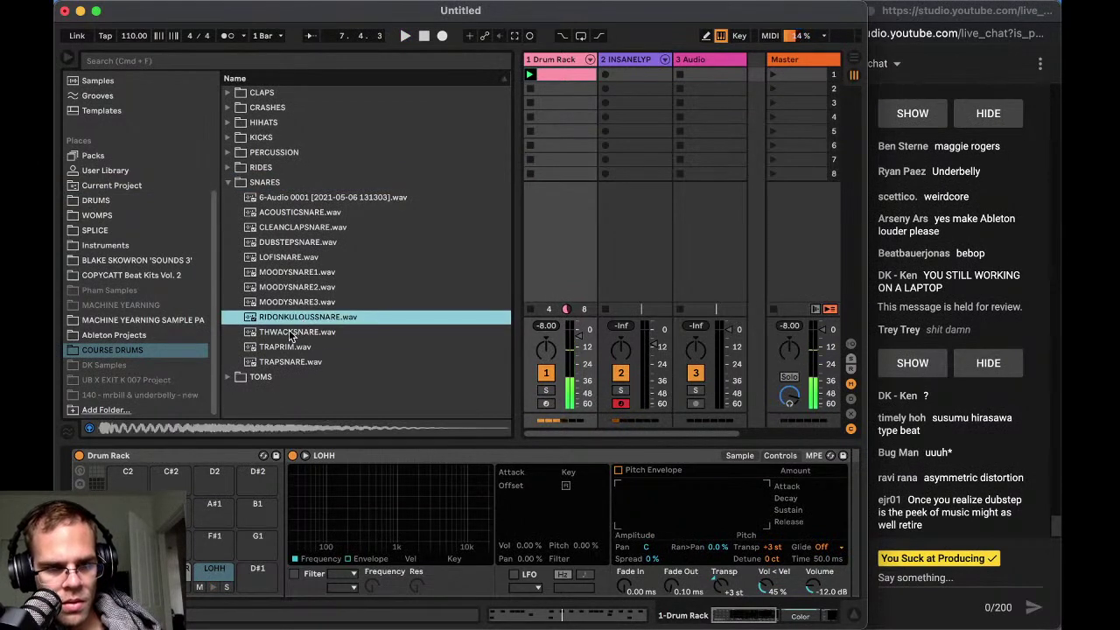
click(291, 357)
Load TRAPSNARE.wav onto a Drum Rack pad, with its transposition set to -3 st and volume to -5.71 dB
drag(291, 352, 176, 573)
key(super+z)
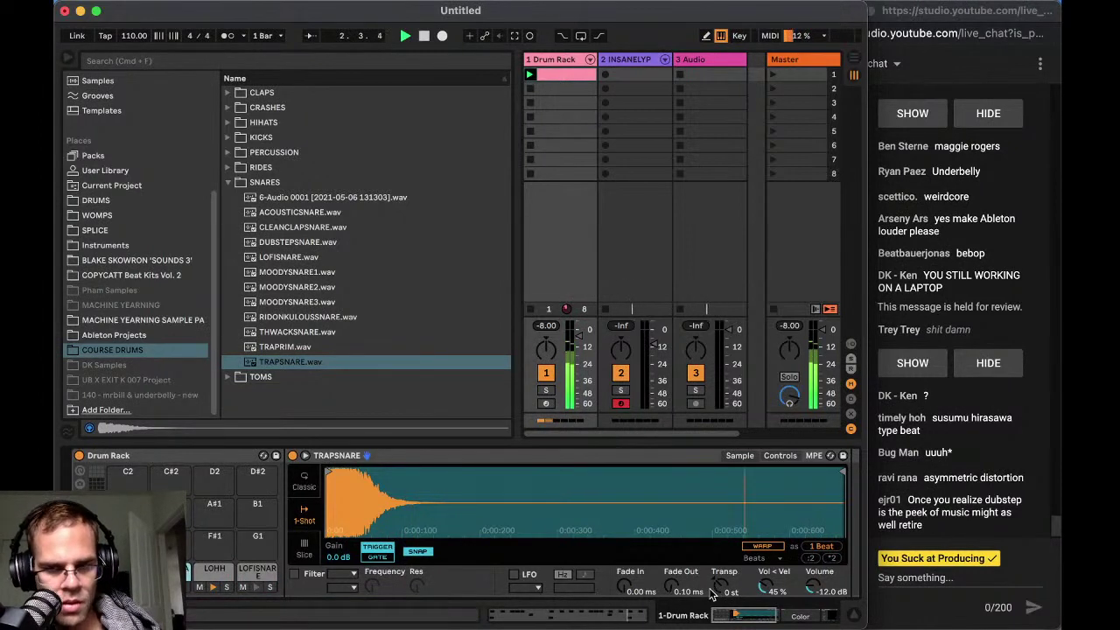
scroll(737, 595, right, 3)
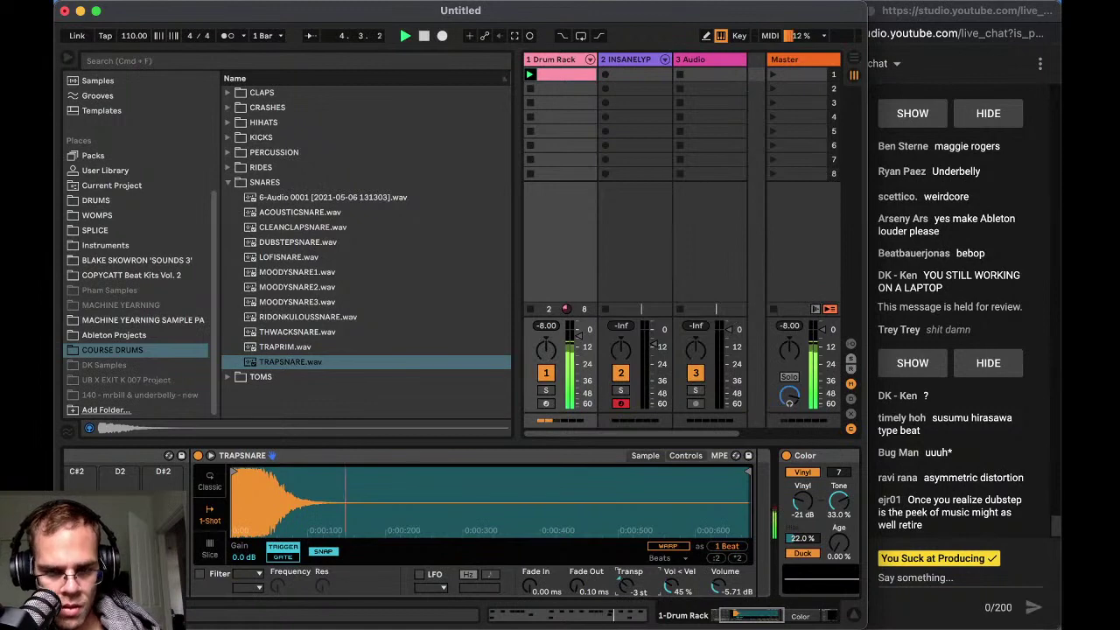
scroll(716, 591, right, 10)
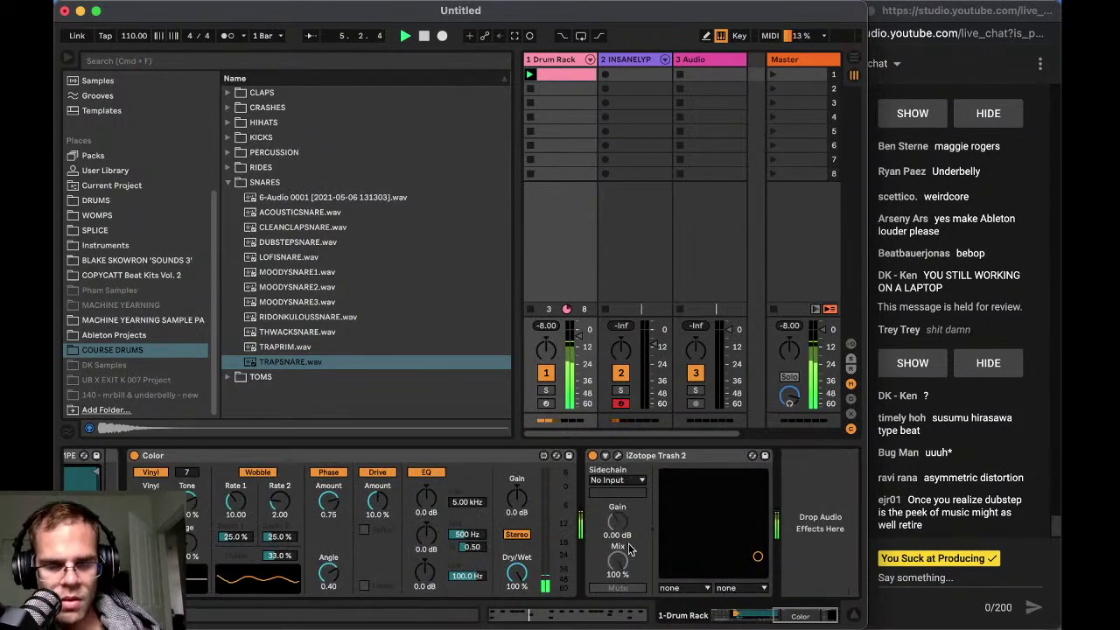
Select the INSANELYPHAT808 bass track and raise its volume slightly while the loop plays
click(631, 60)
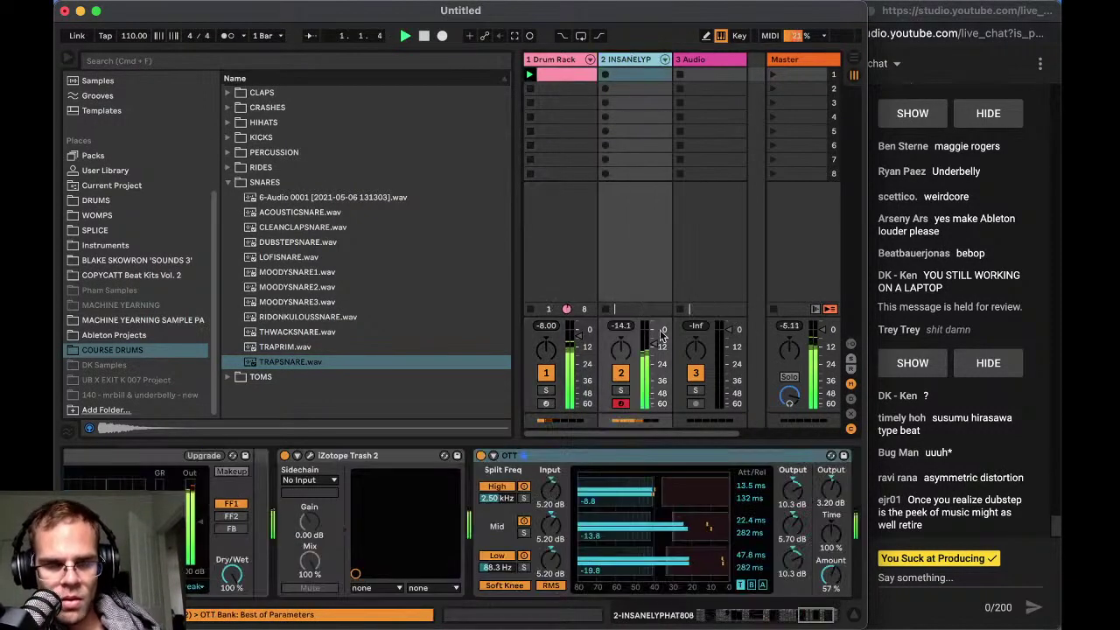
drag(654, 344, 654, 338)
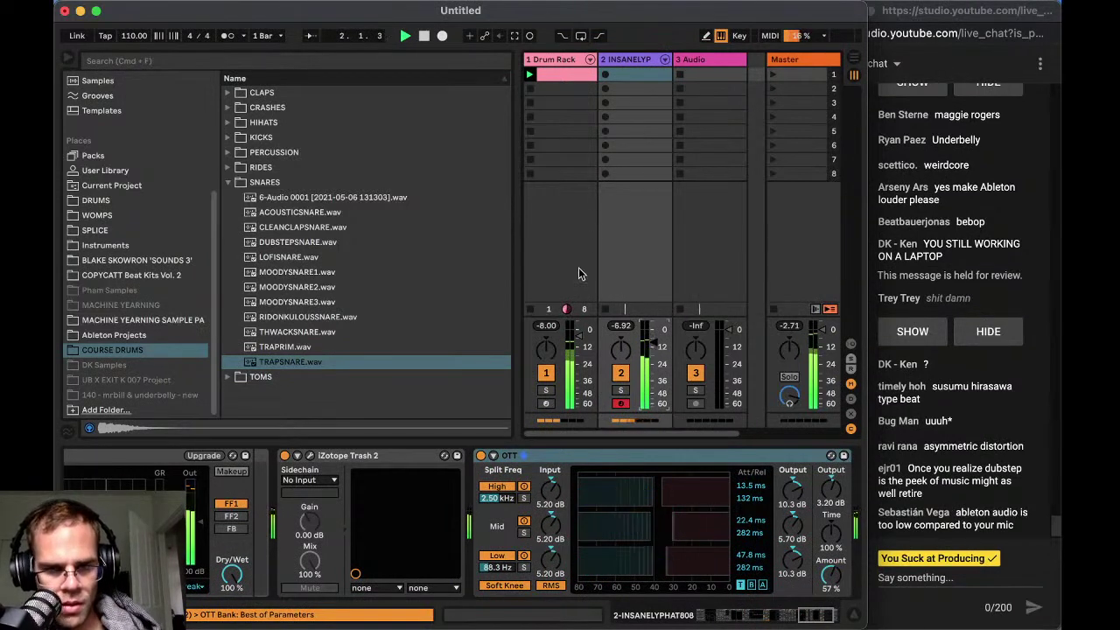